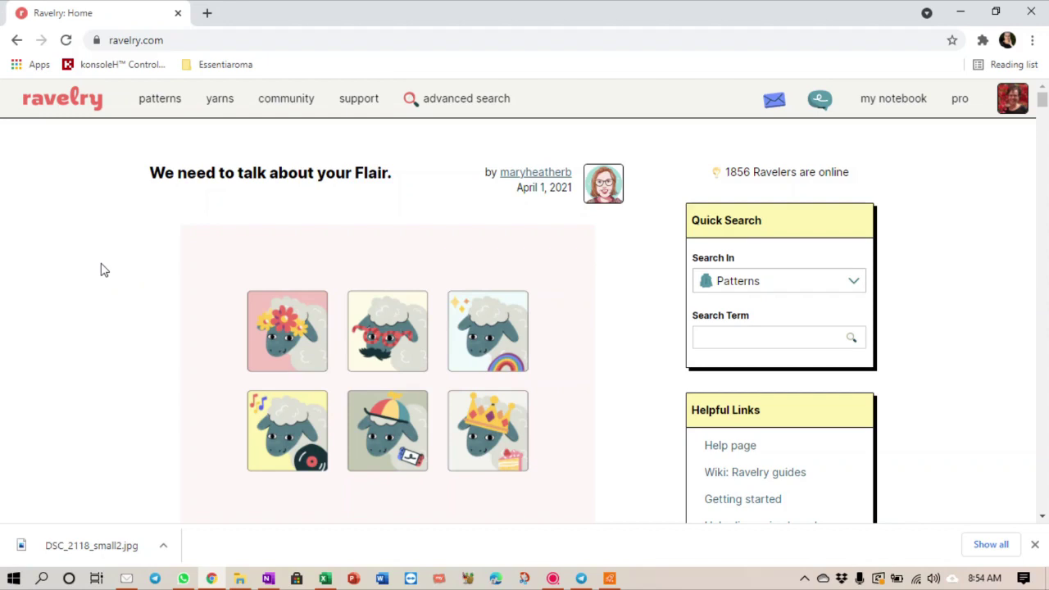
Step: Go to the Patterns section and open its Advanced Search page
click(151, 101)
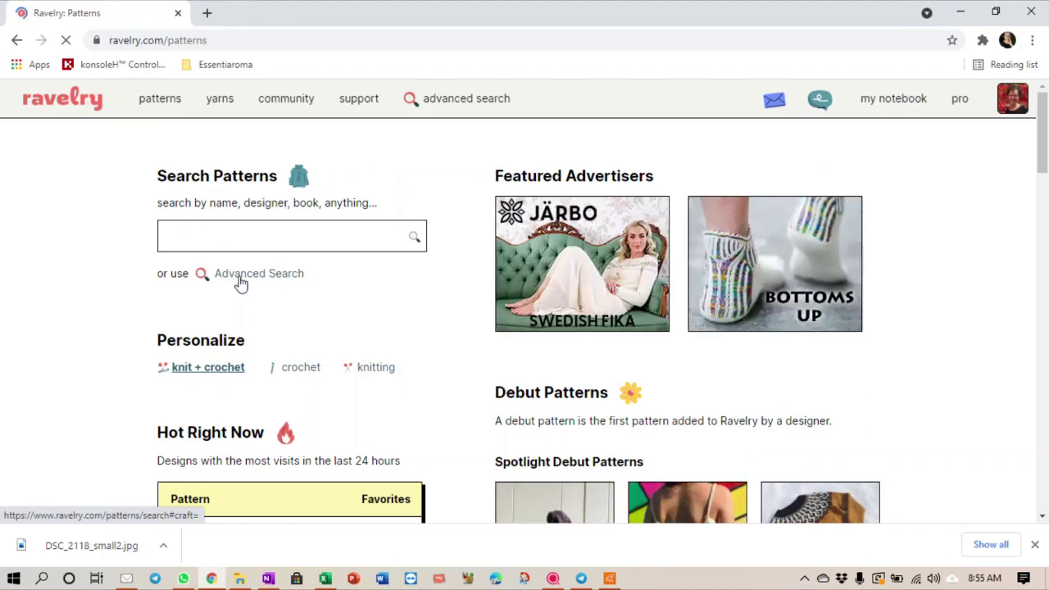
click(240, 283)
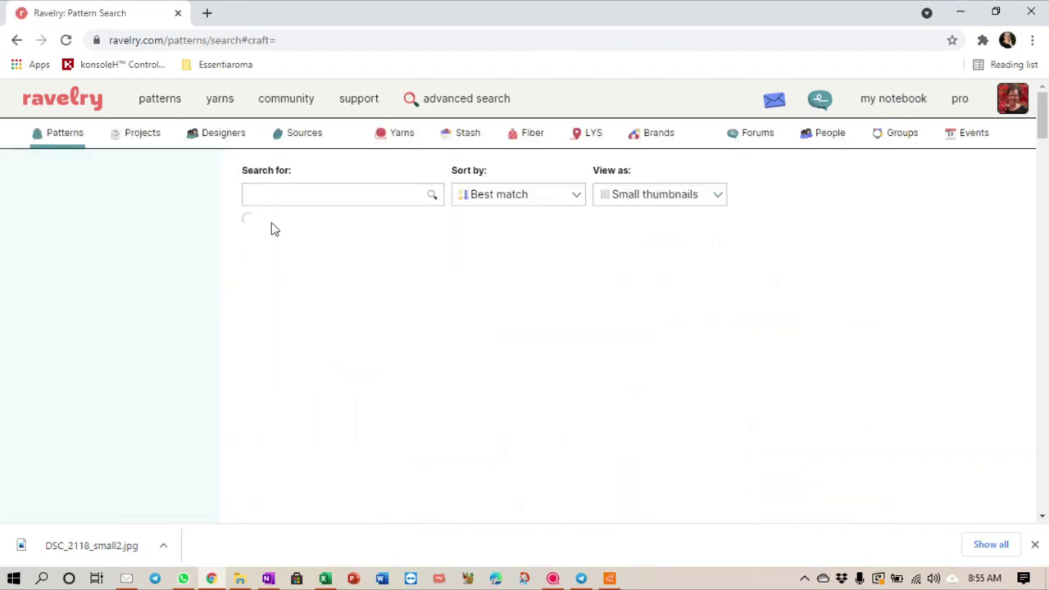
Step: Search patterns for 'sweater' and bring the Needle size filter into view
click(312, 193)
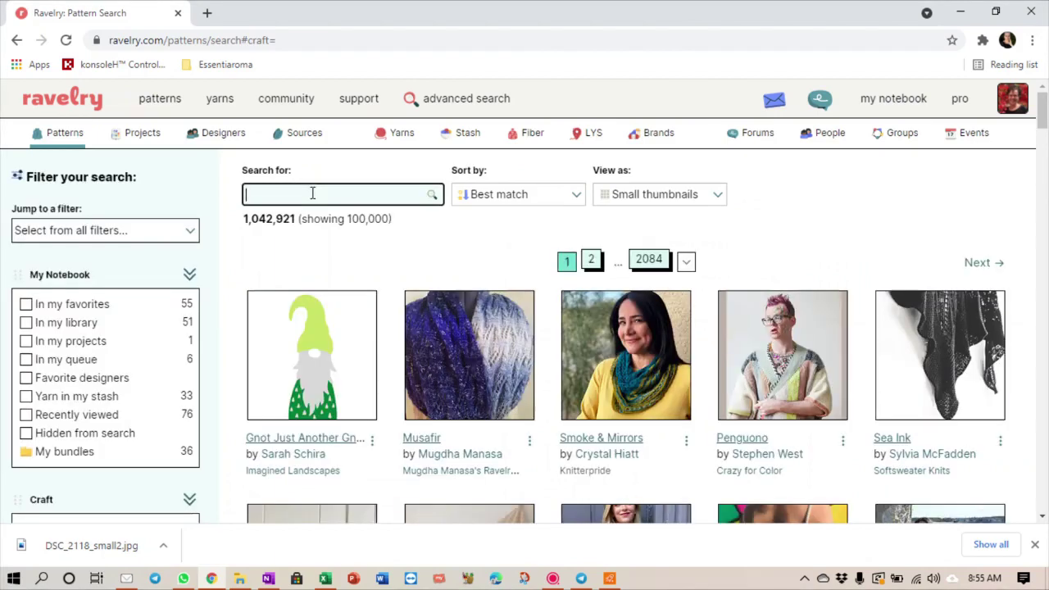
text(sweater)
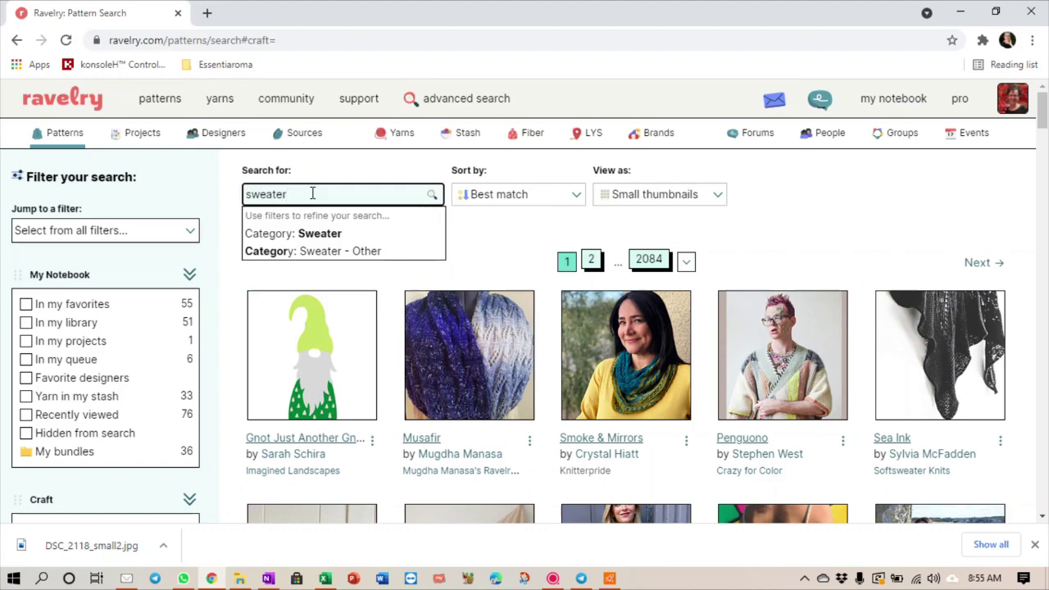
key(Return)
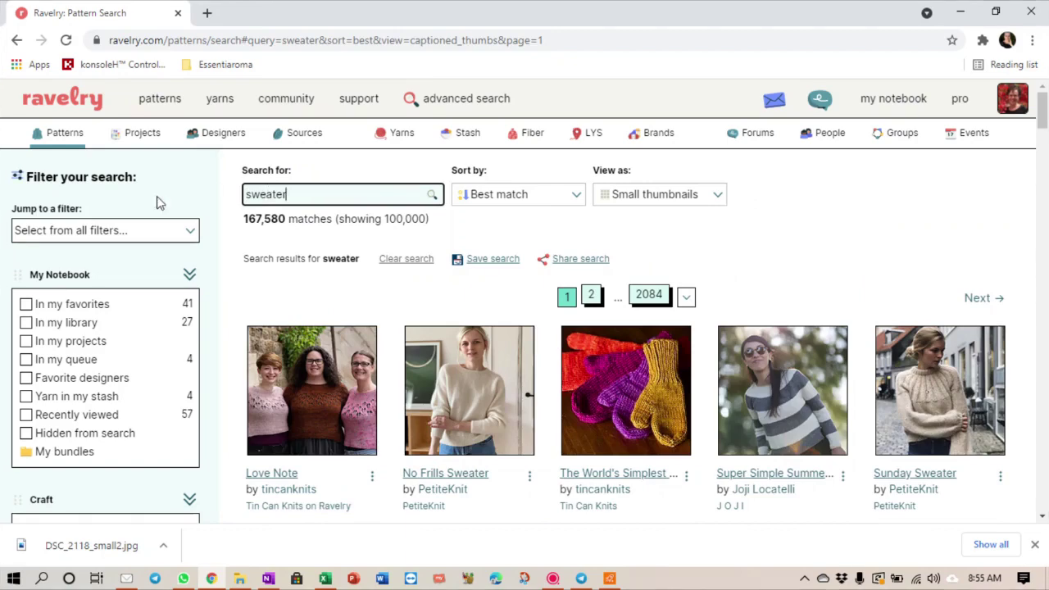
scroll(123, 361, down, 1)
scroll(123, 361, down, 5)
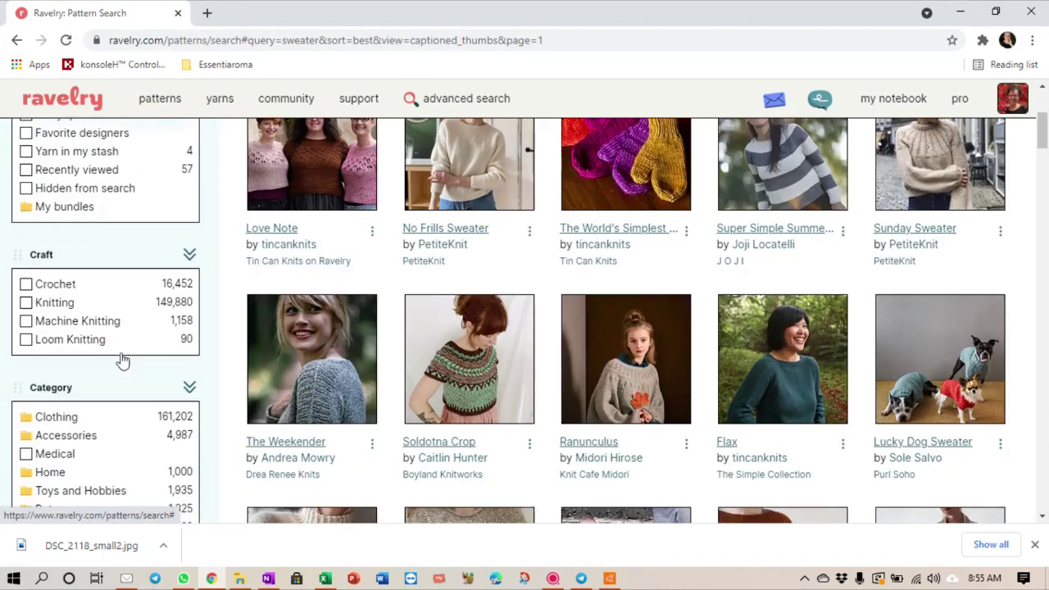
scroll(123, 361, down, 5)
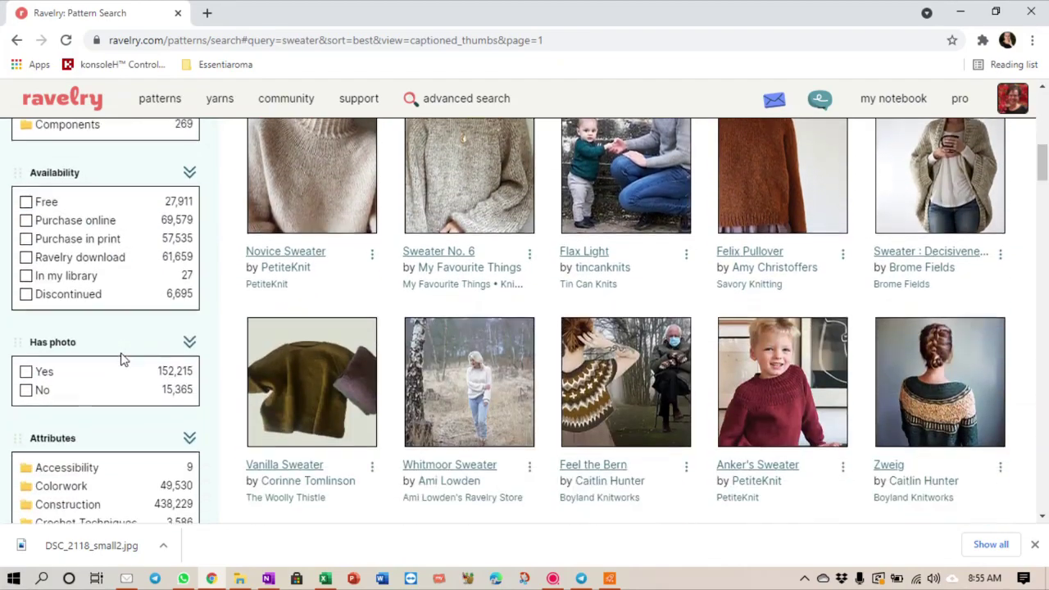
scroll(123, 360, down, 5)
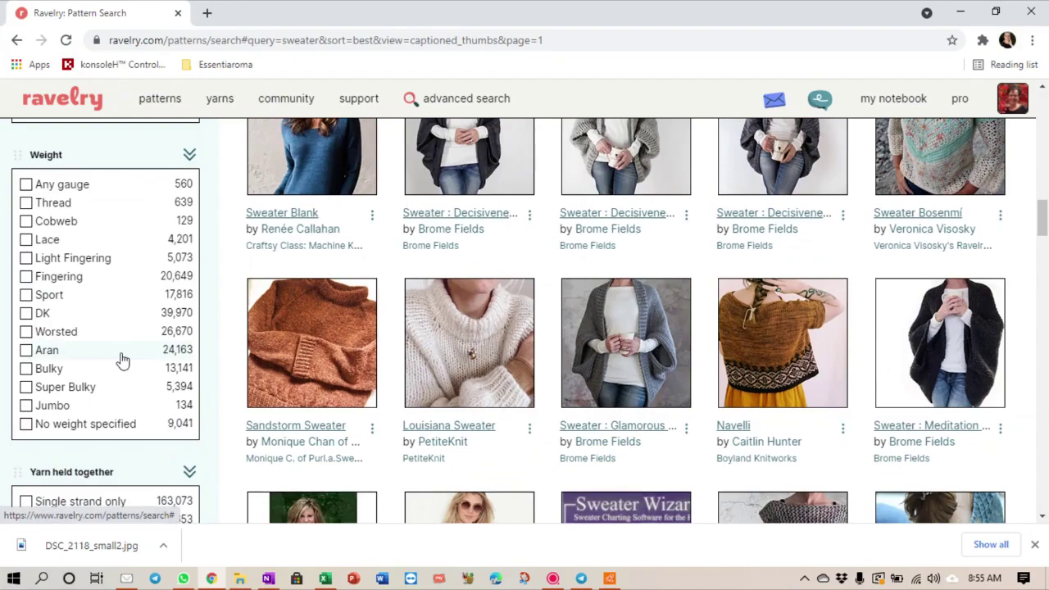
scroll(122, 360, down, 4)
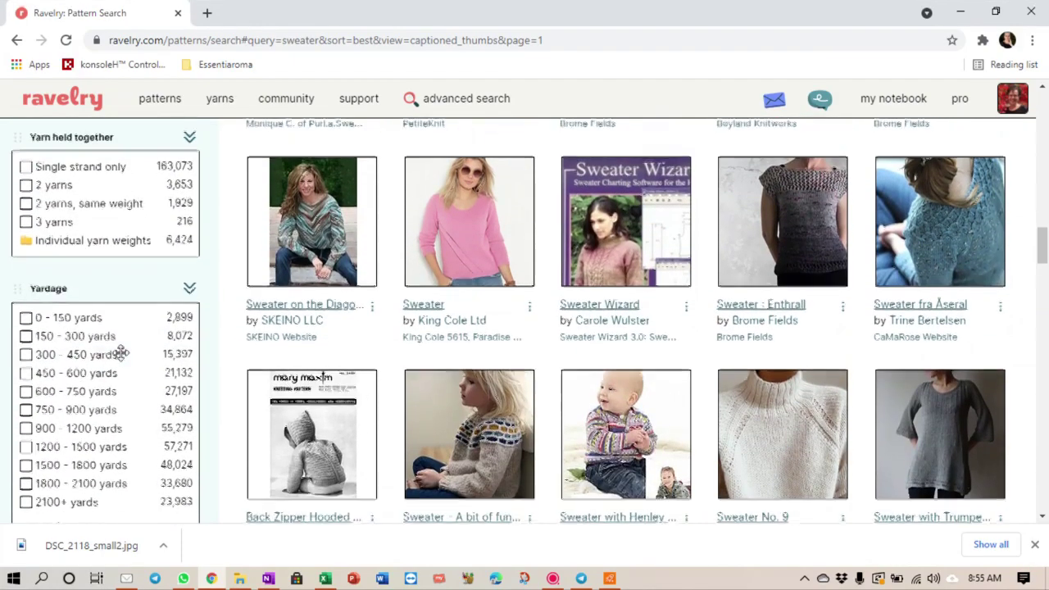
scroll(122, 361, down, 7)
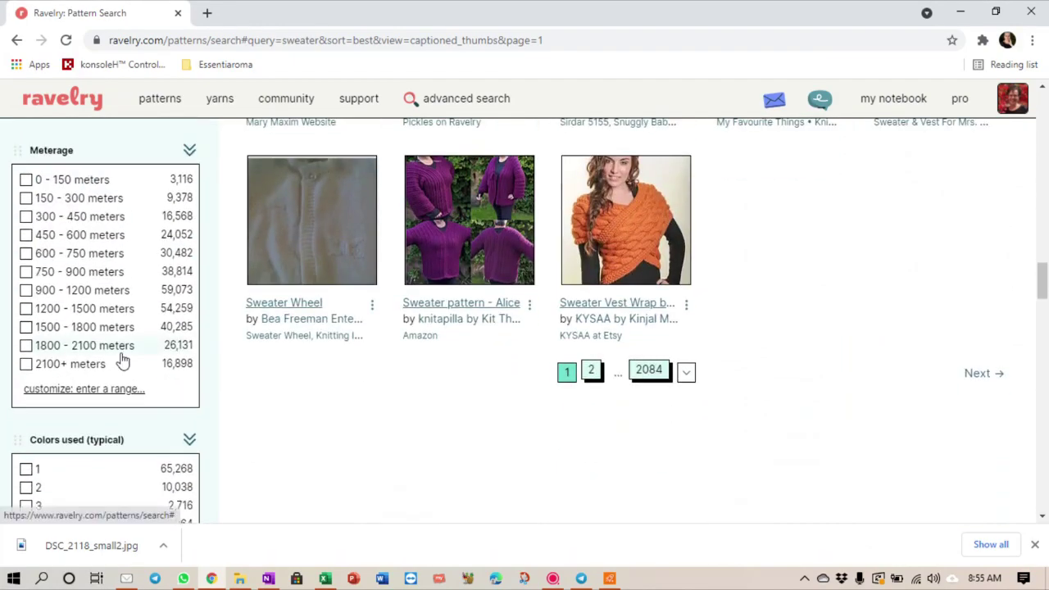
scroll(122, 361, down, 5)
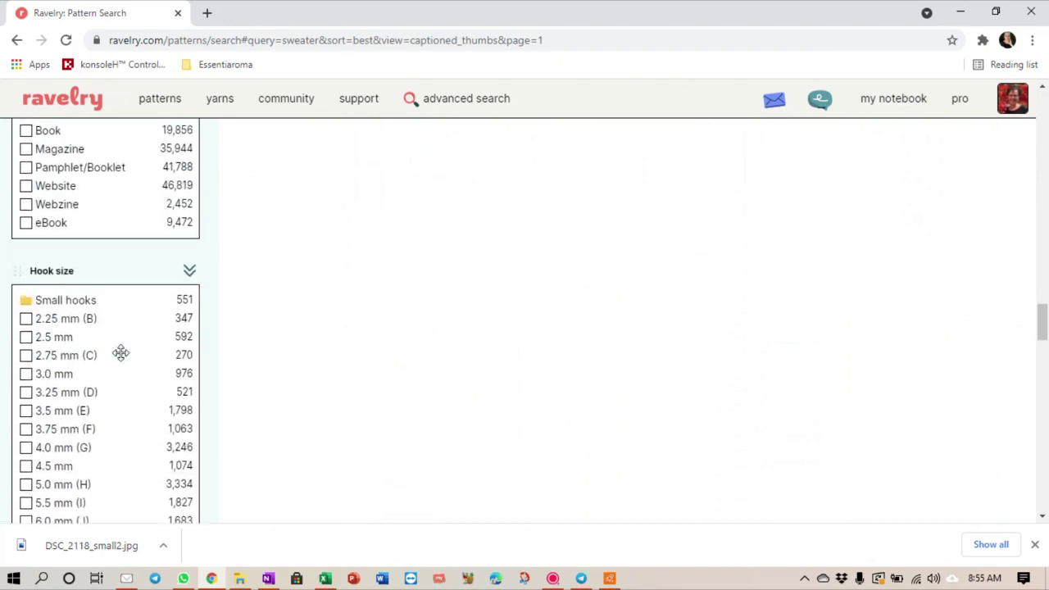
scroll(121, 357, down, 9)
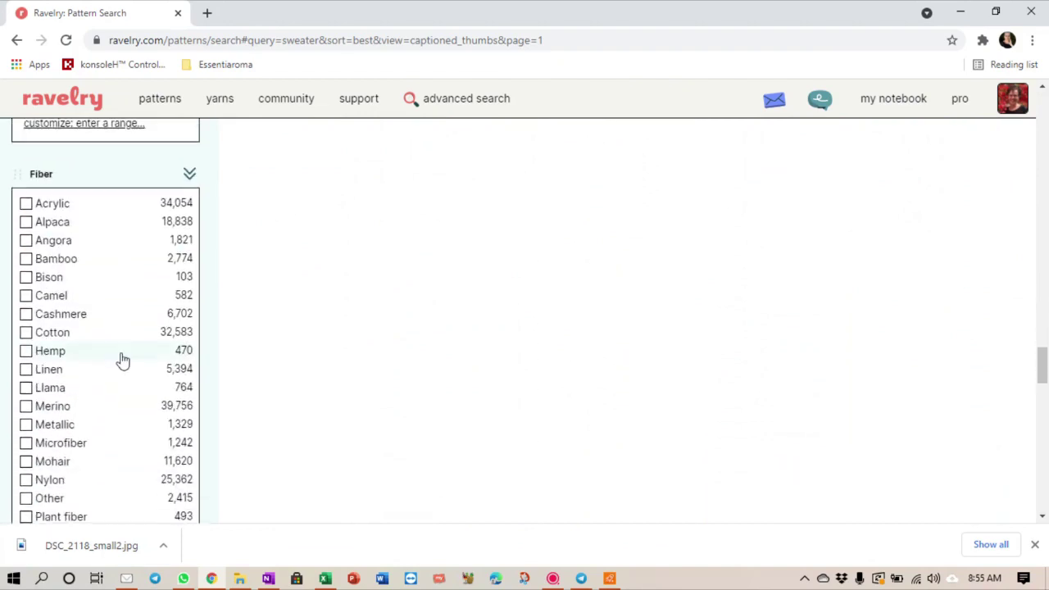
scroll(123, 360, down, 4)
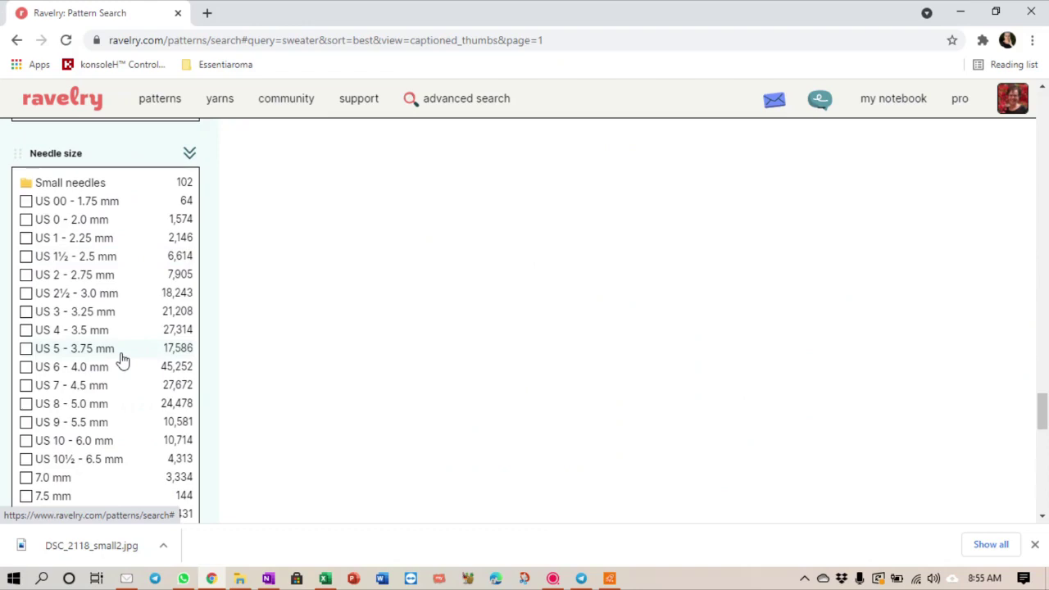
Step: Filter the sweater results to needle sizes US 2½, 3, 4, 5, 6 and 7
click(26, 294)
click(26, 312)
click(25, 331)
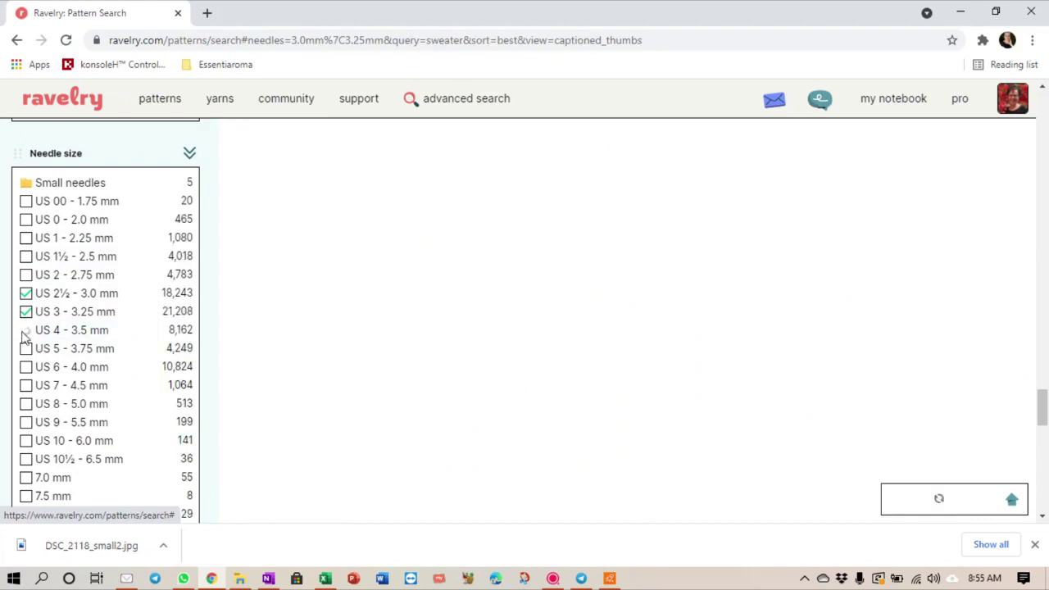
click(25, 349)
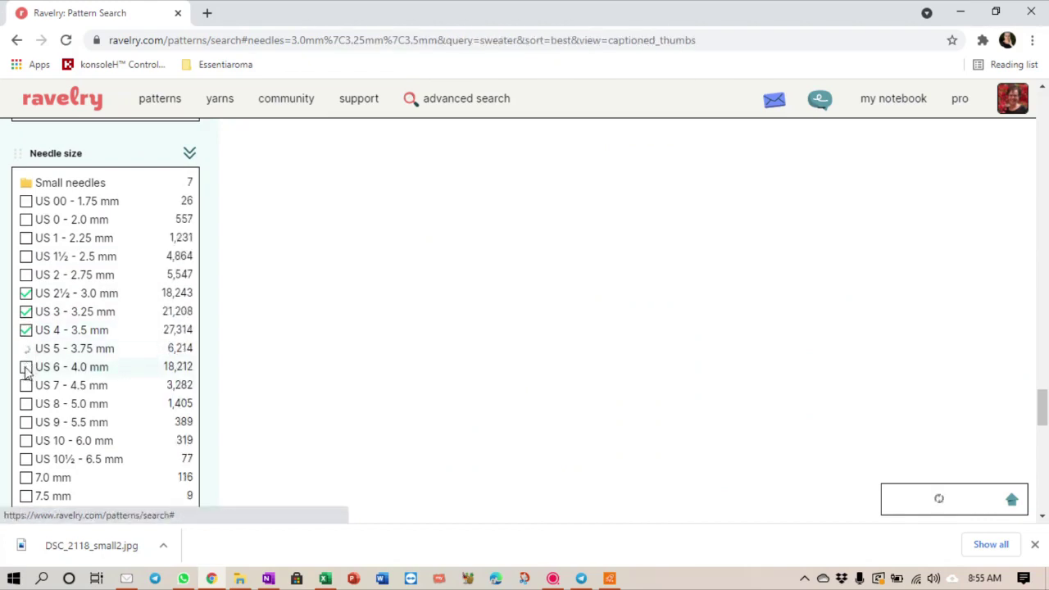
click(25, 368)
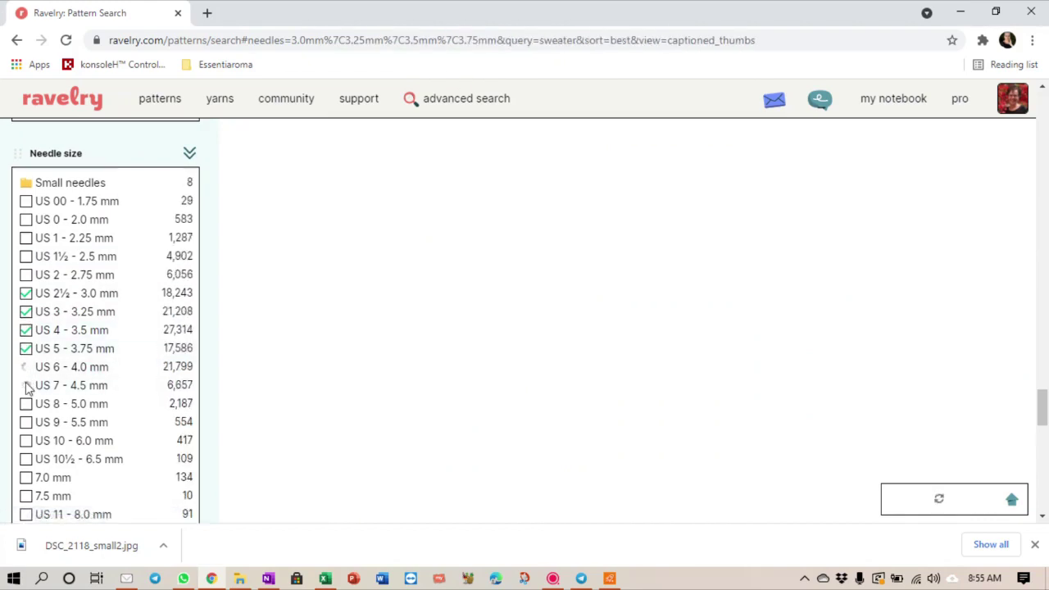
click(27, 386)
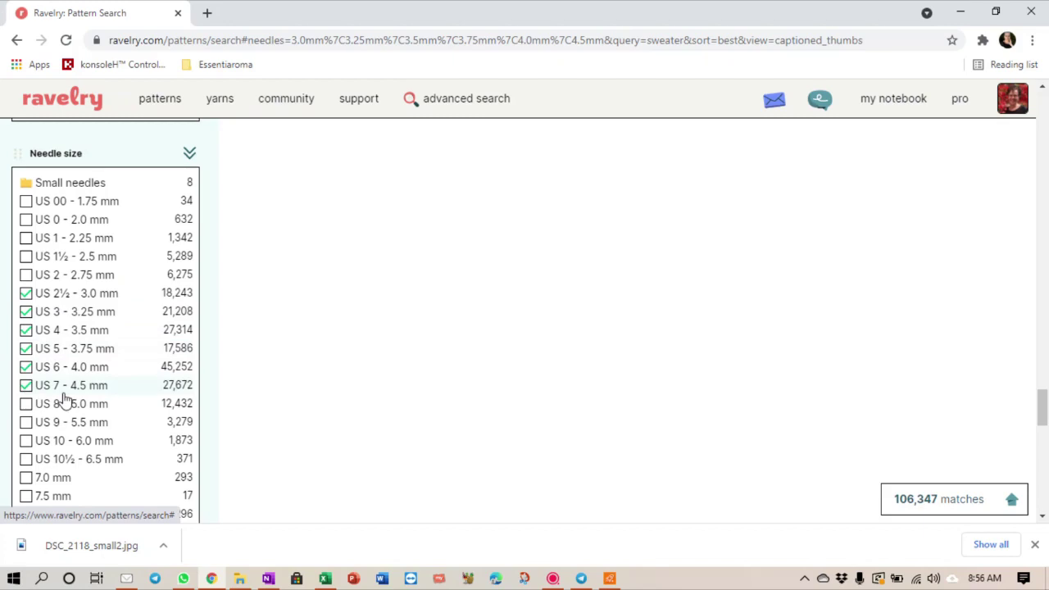
scroll(65, 399, down, 3)
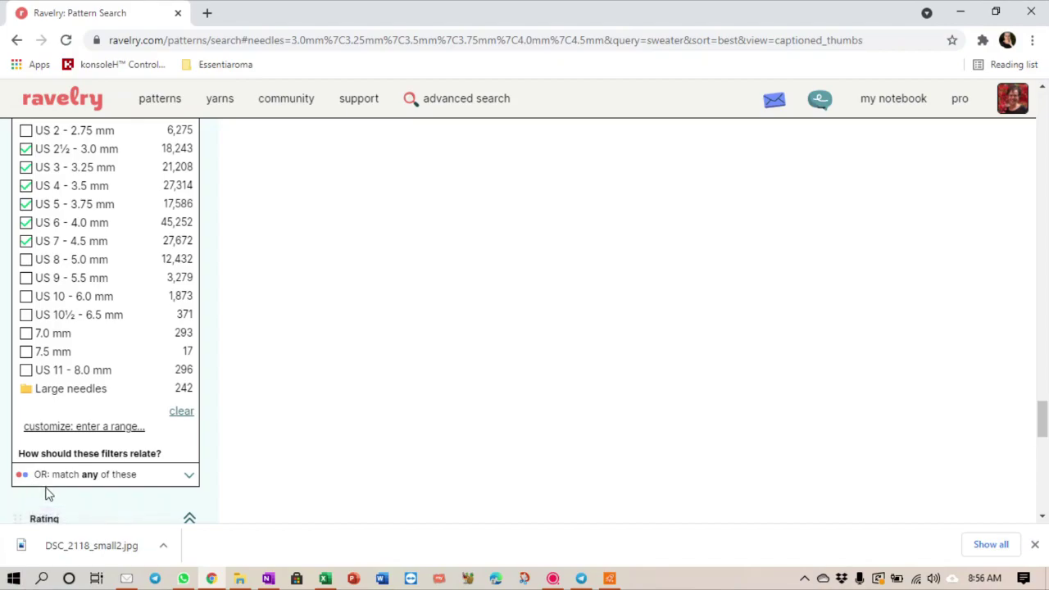
Step: Set the needle-size filters to 'AND: match all of these', leaving 4 patterns
scroll(417, 384, down, 10)
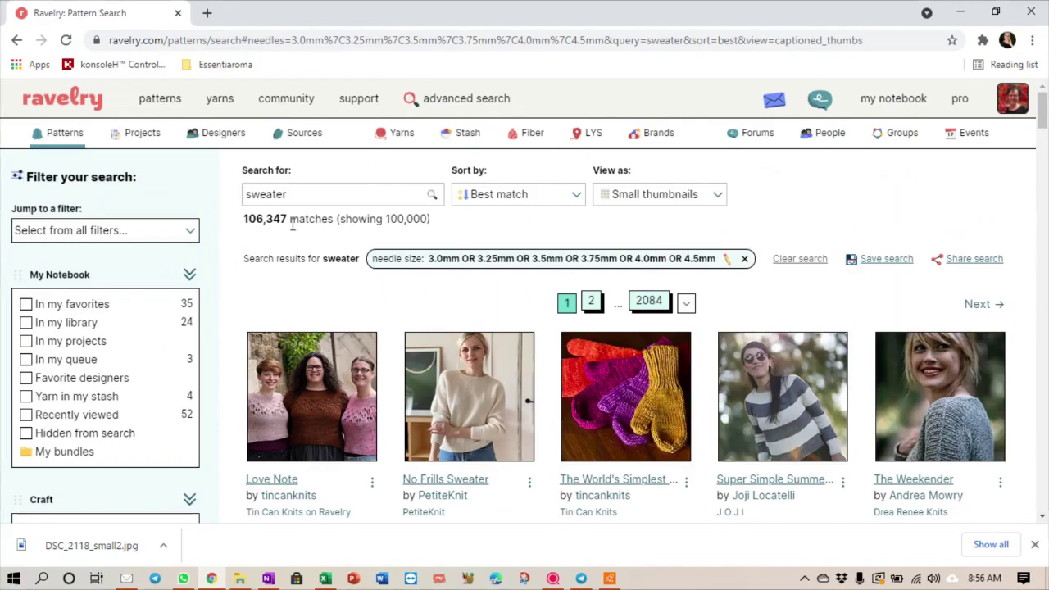
scroll(292, 226, down, 20)
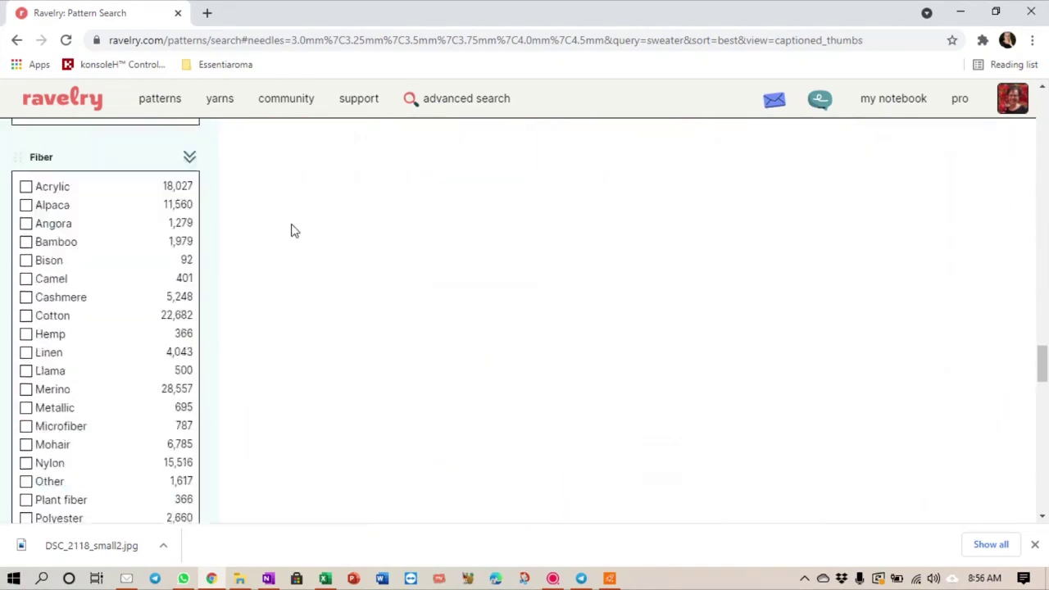
scroll(292, 230, down, 8)
scroll(290, 230, up, 4)
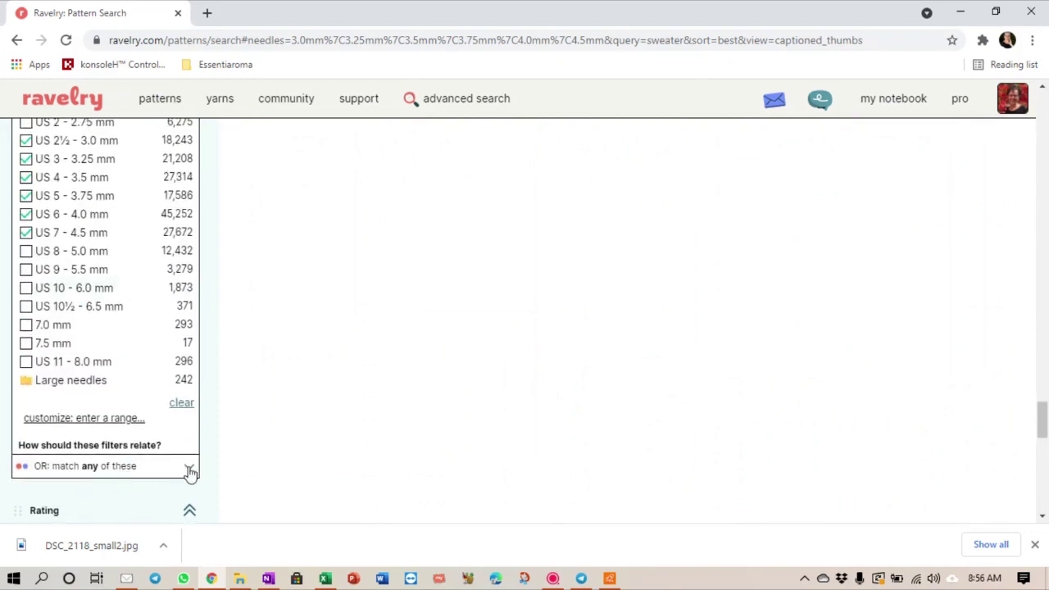
click(189, 472)
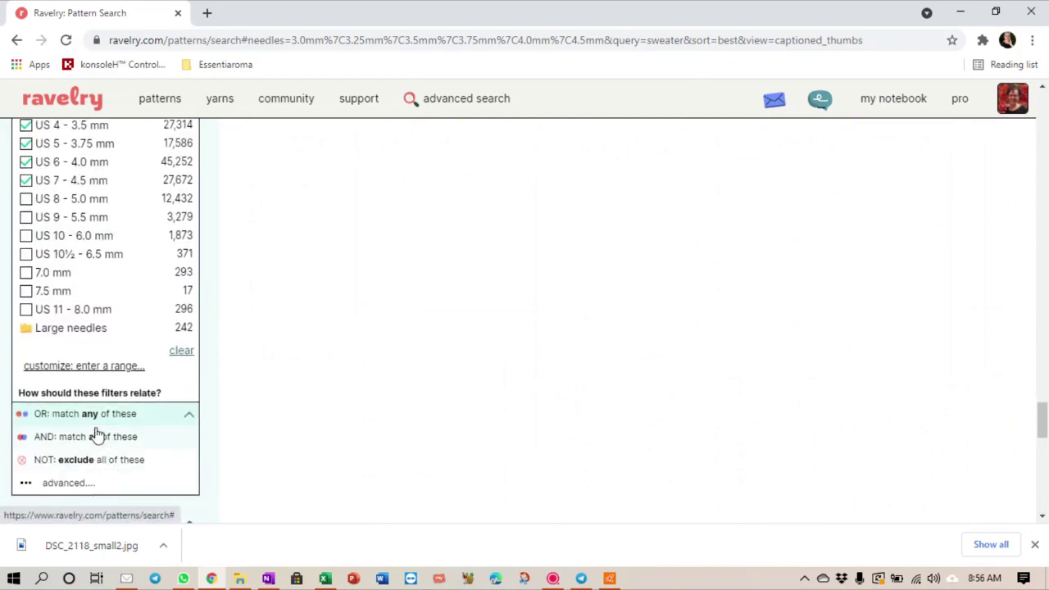
click(96, 440)
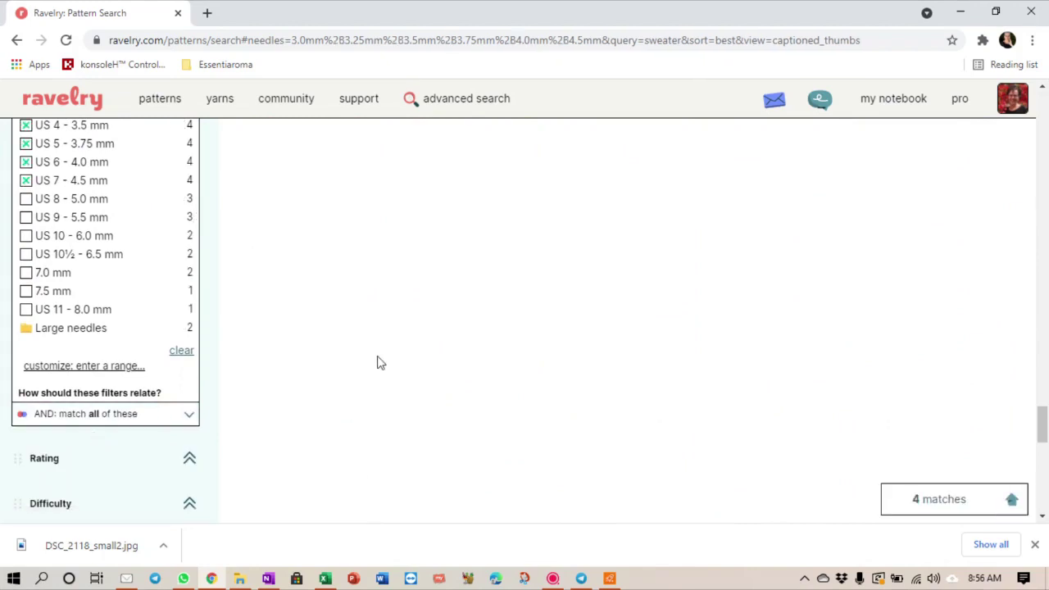
scroll(377, 361, up, 2)
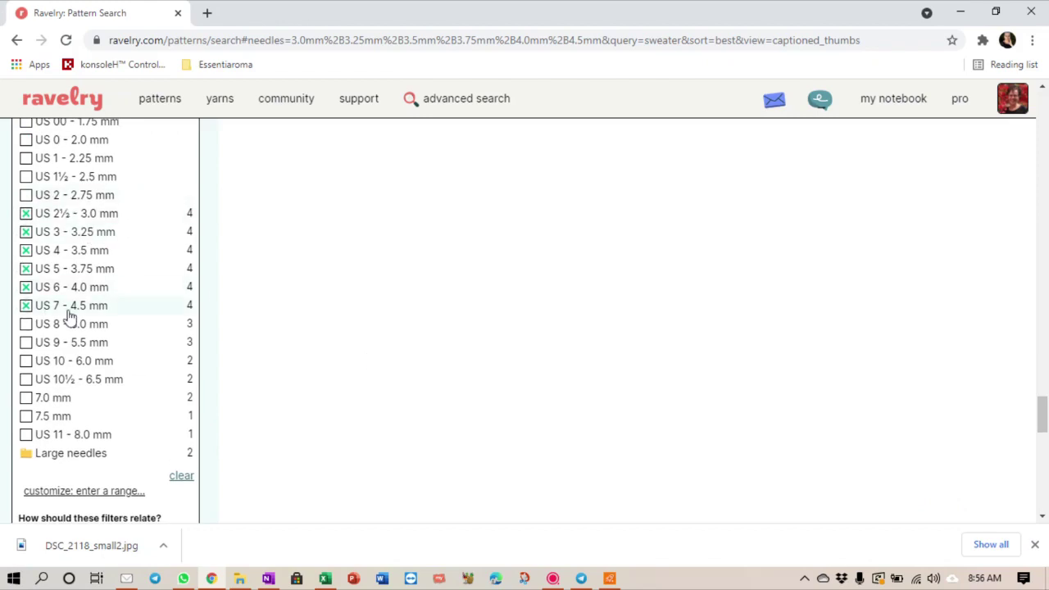
scroll(380, 227, down, 4)
scroll(379, 226, up, 15)
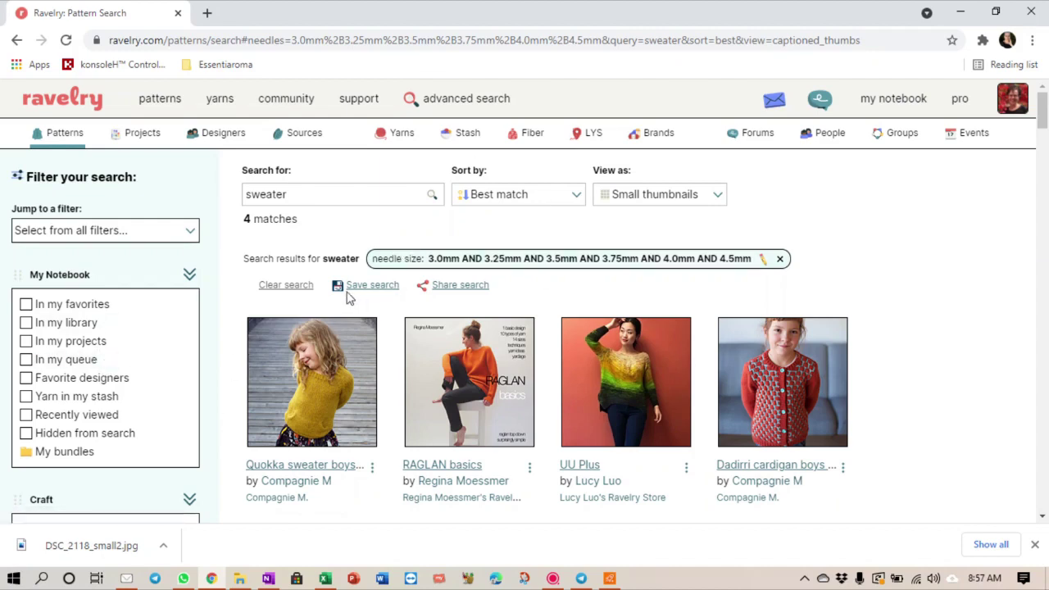
Step: Clear the search, drill into Clothing > Sweater, and toggle the All Sweater filter on and off
click(285, 293)
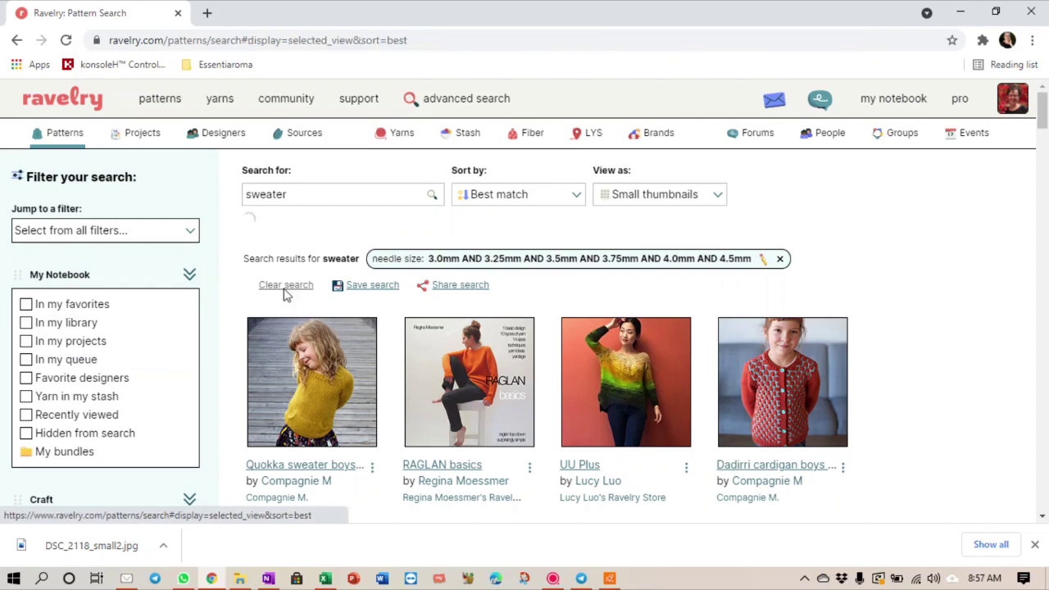
scroll(136, 332, down, 4)
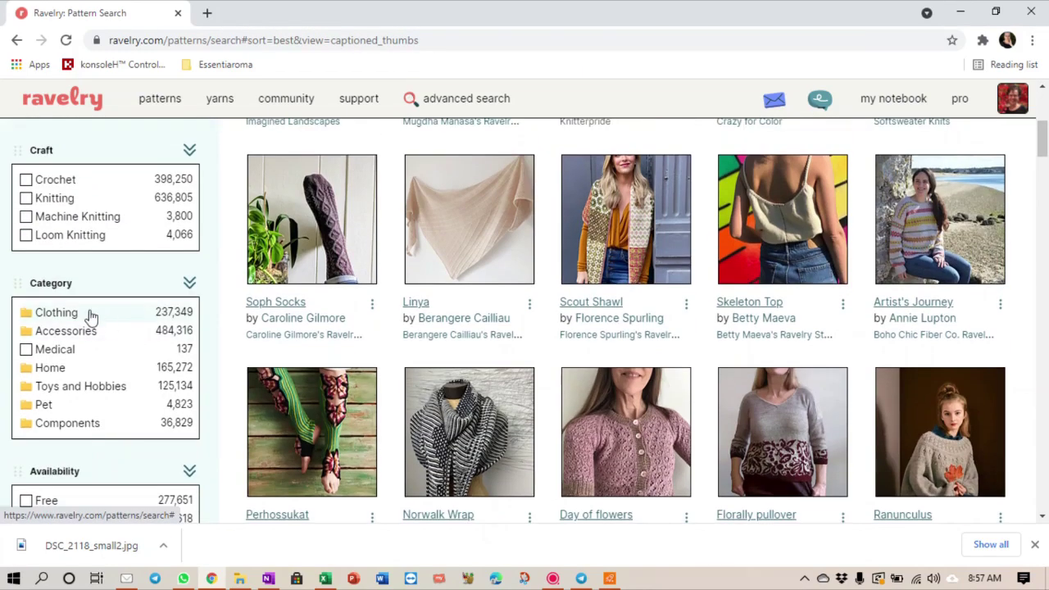
click(90, 314)
scroll(300, 328, down, 2)
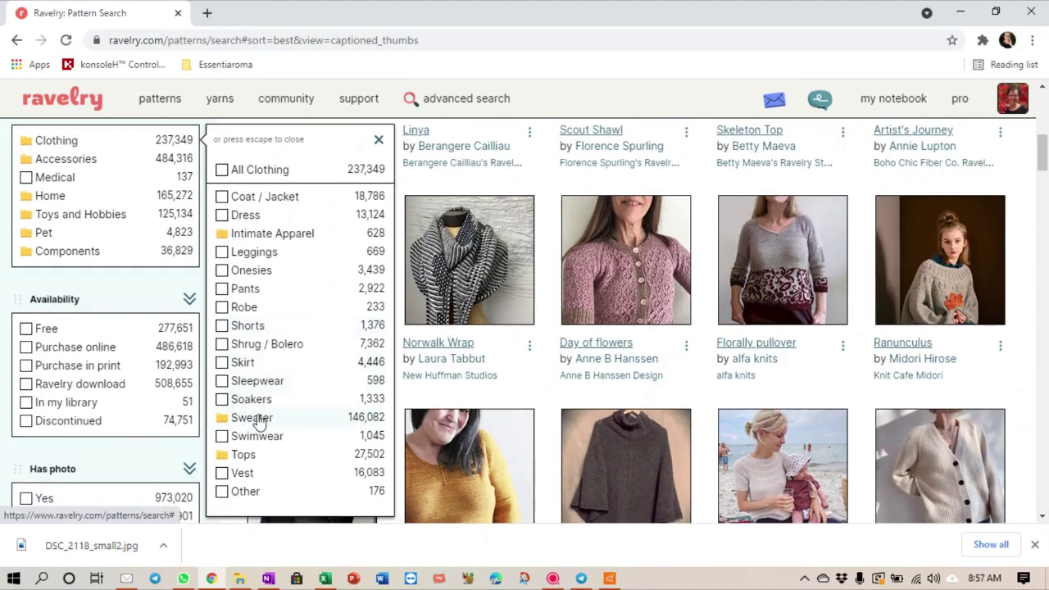
click(259, 419)
click(416, 447)
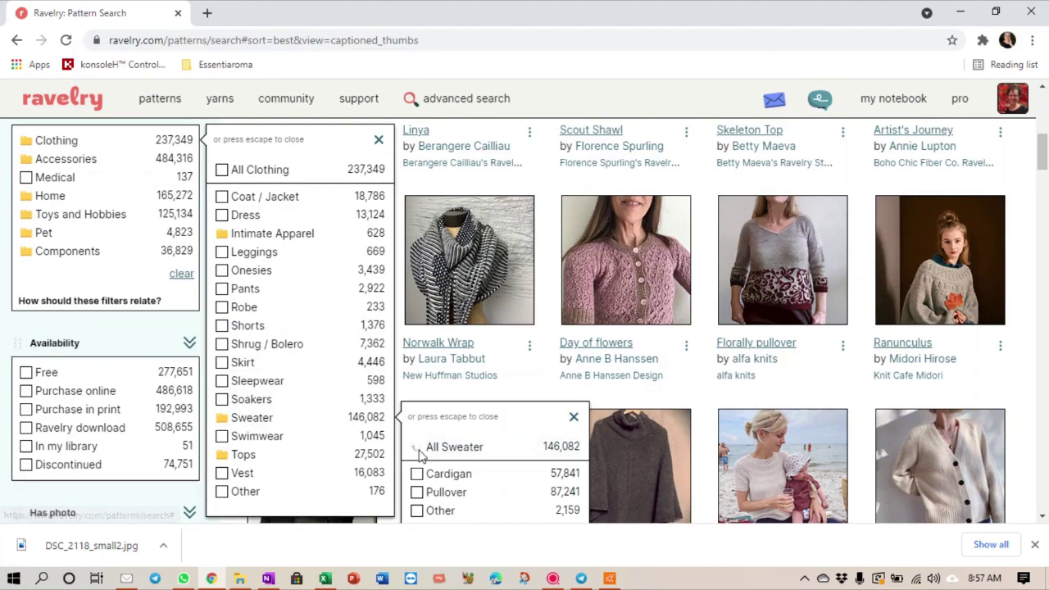
scroll(459, 451, down, 1)
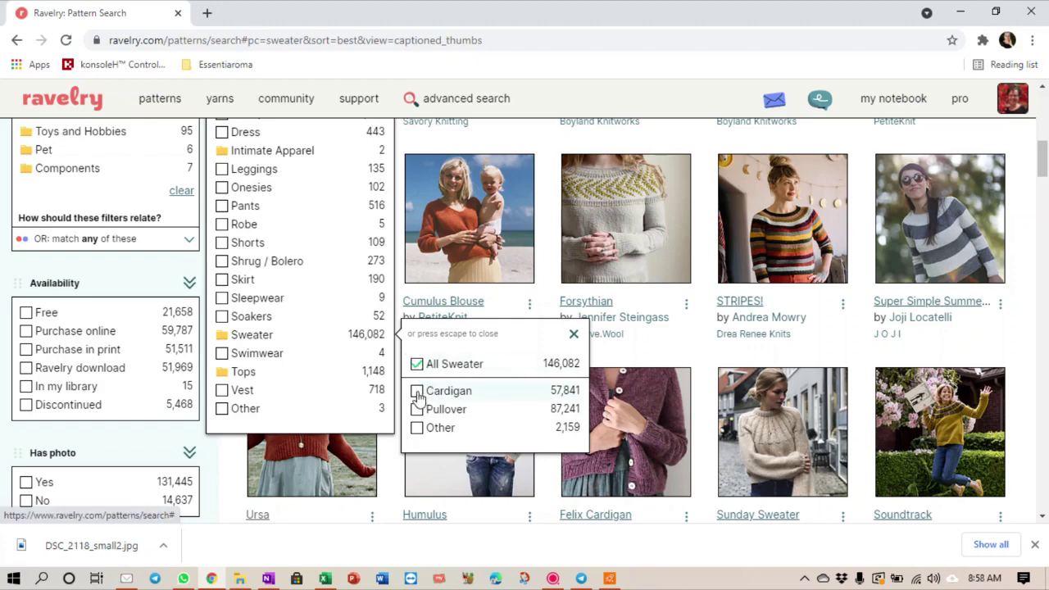
click(417, 365)
Step: Limit results to Pullover sweaters that have photos
click(416, 409)
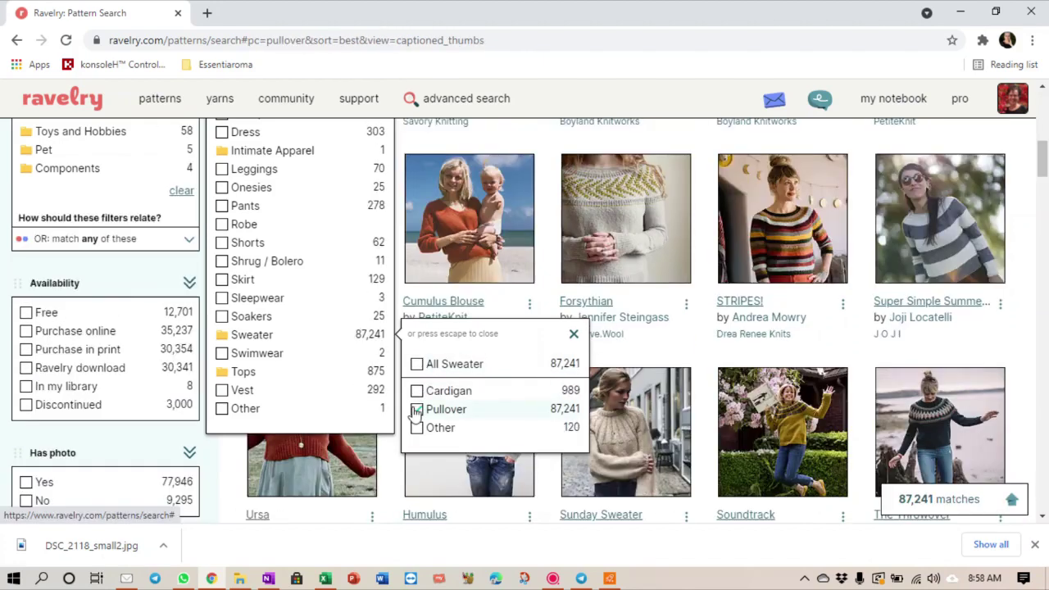
click(572, 337)
scroll(356, 283, up, 1)
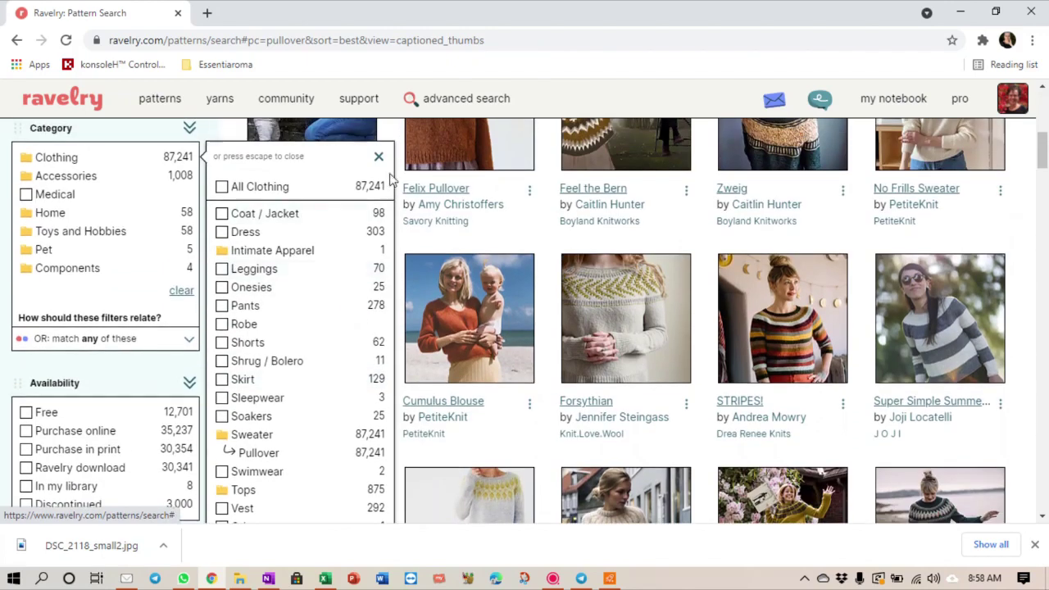
click(380, 157)
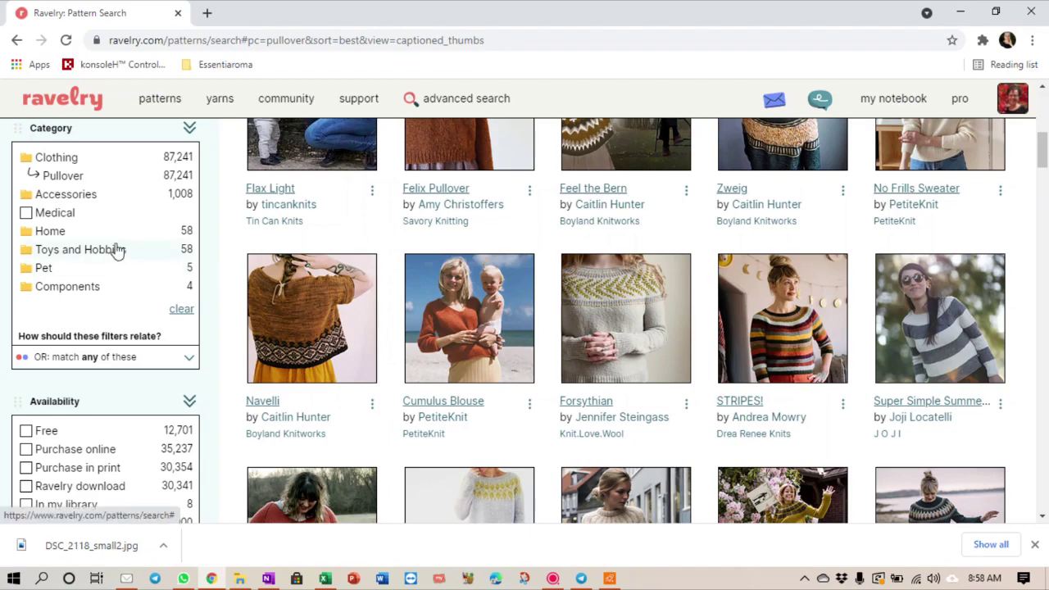
scroll(117, 250, down, 4)
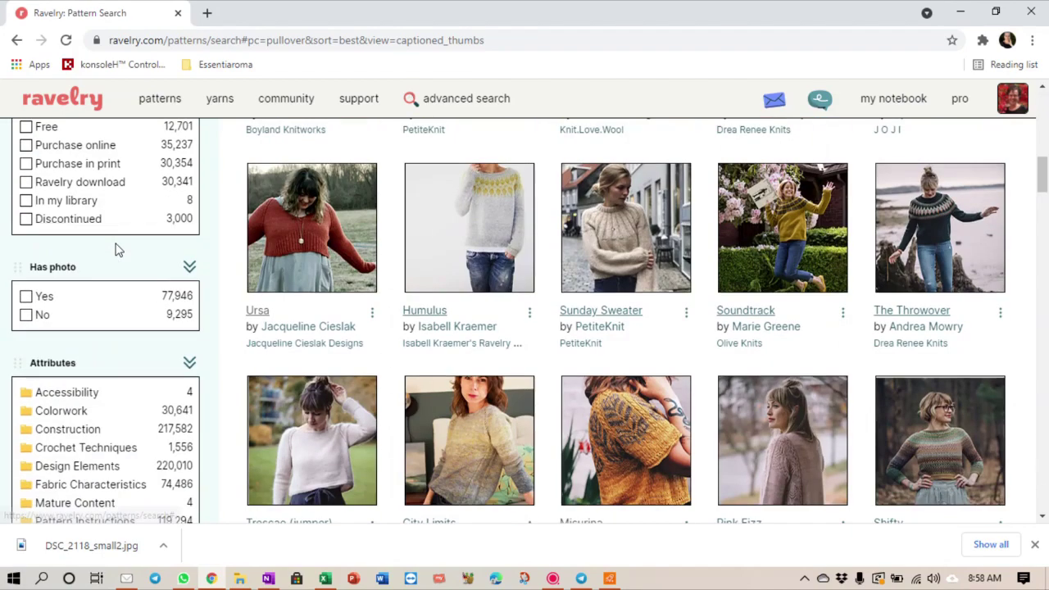
click(27, 297)
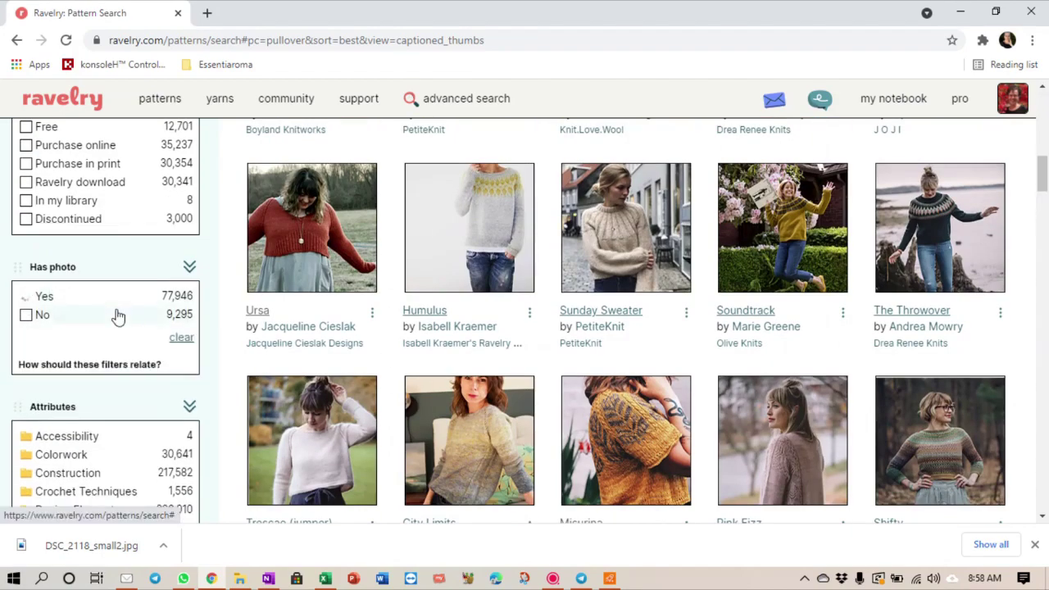
Step: Require top down construction worked in the round
scroll(117, 316, down, 3)
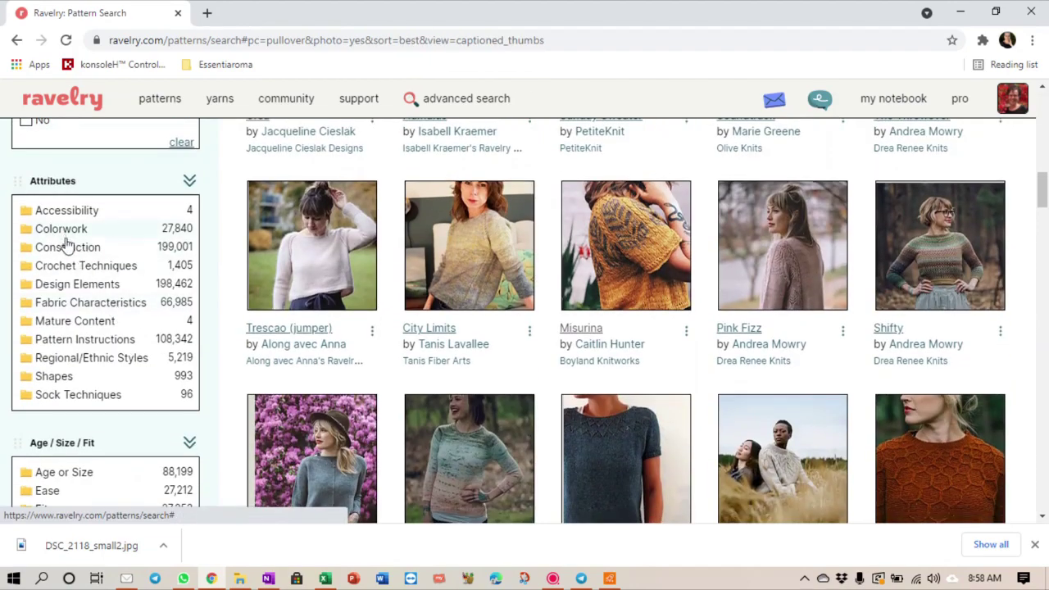
click(69, 248)
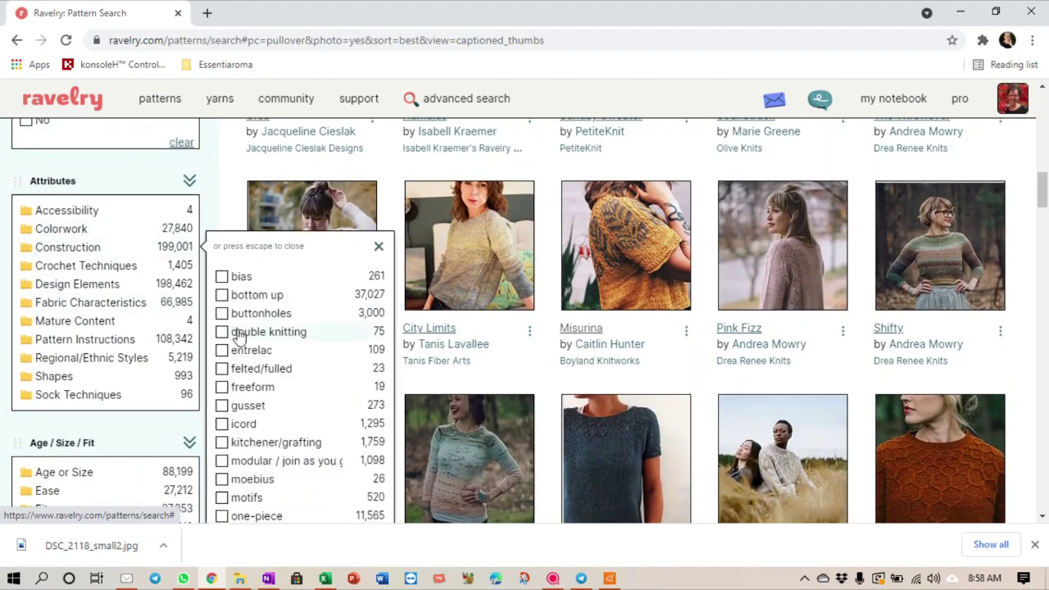
scroll(236, 334, down, 4)
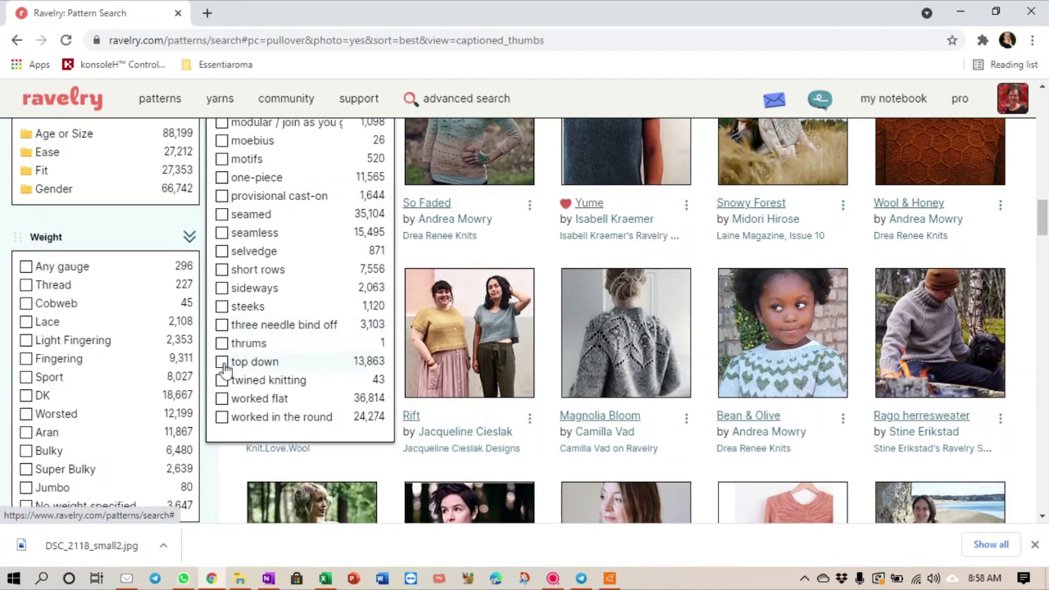
click(222, 366)
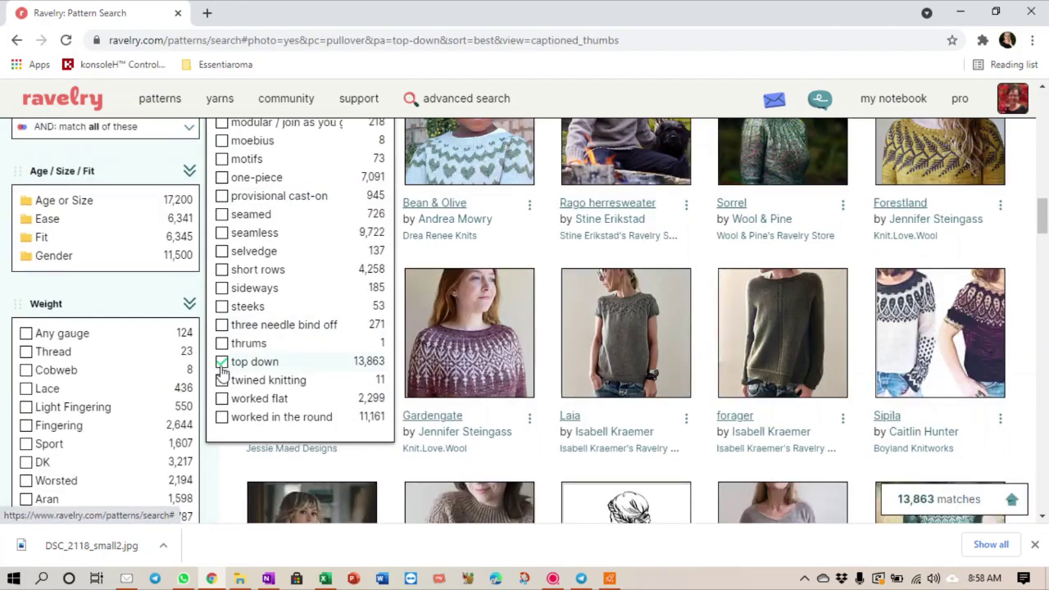
click(222, 418)
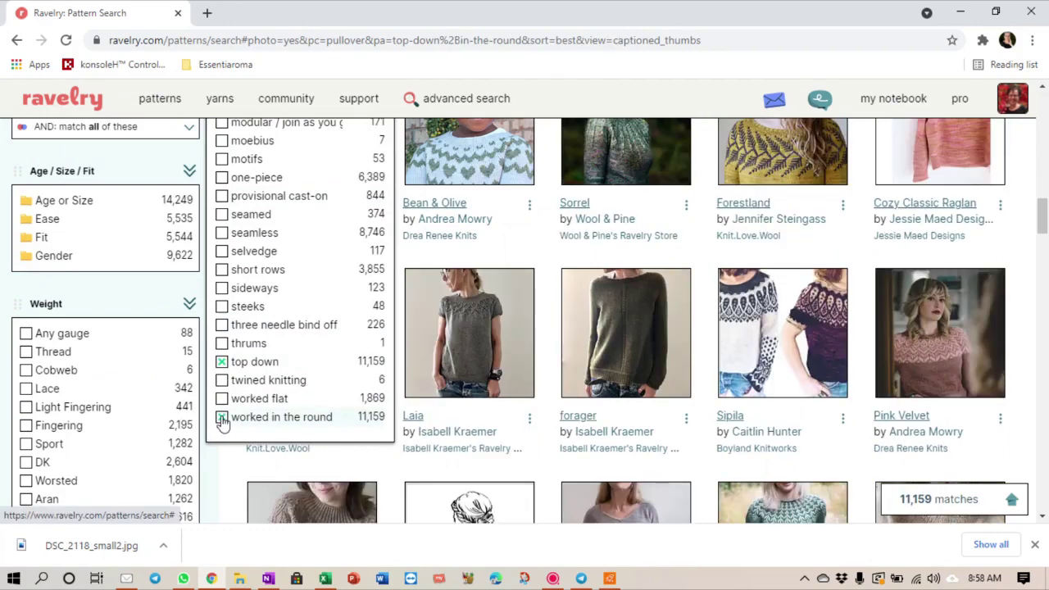
scroll(121, 315, up, 1)
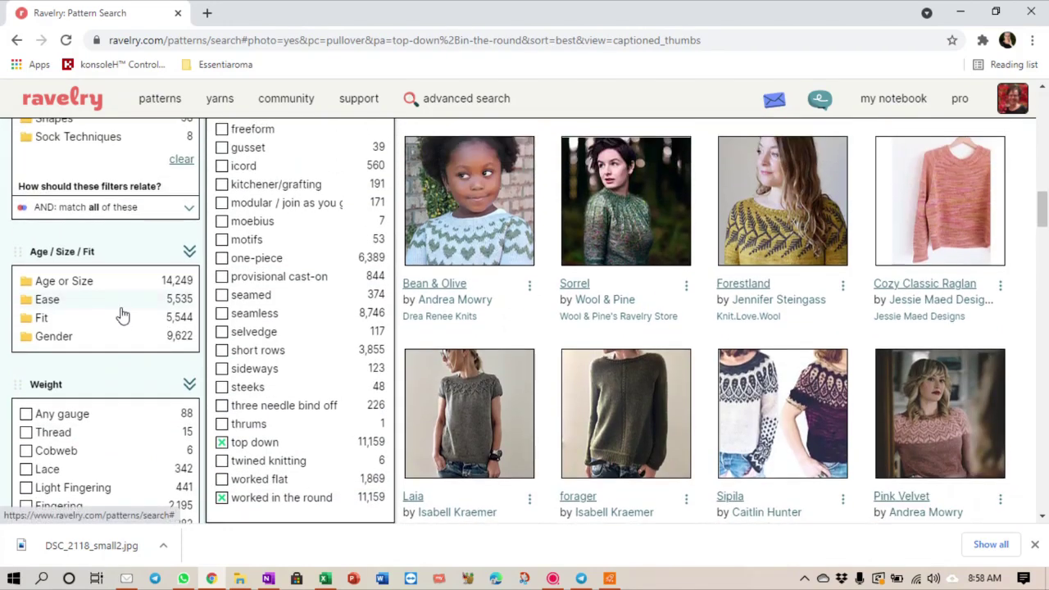
click(89, 281)
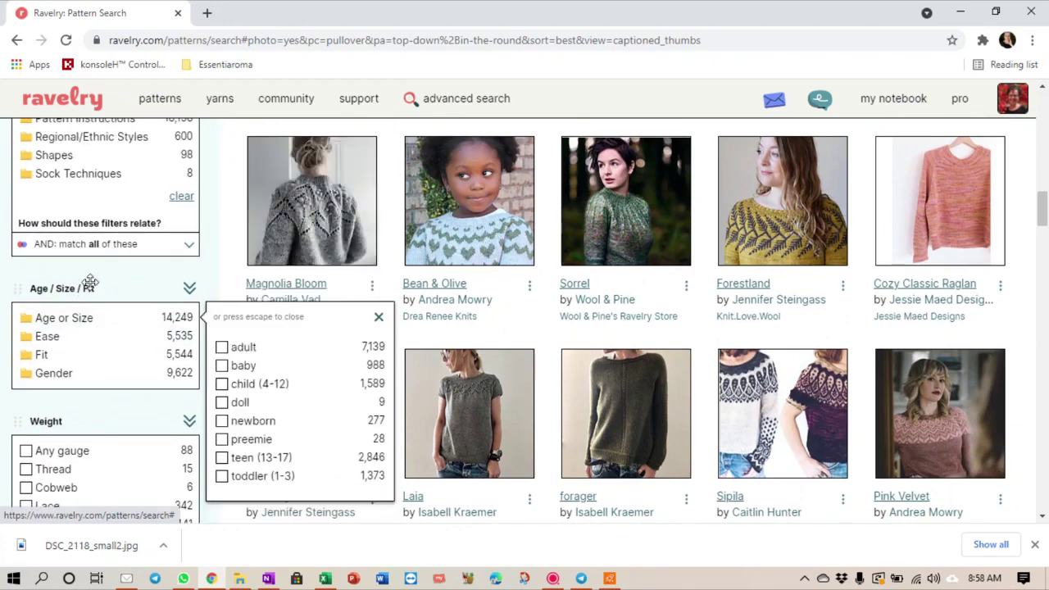
Step: Limit the pullover search to adult sizes
click(222, 347)
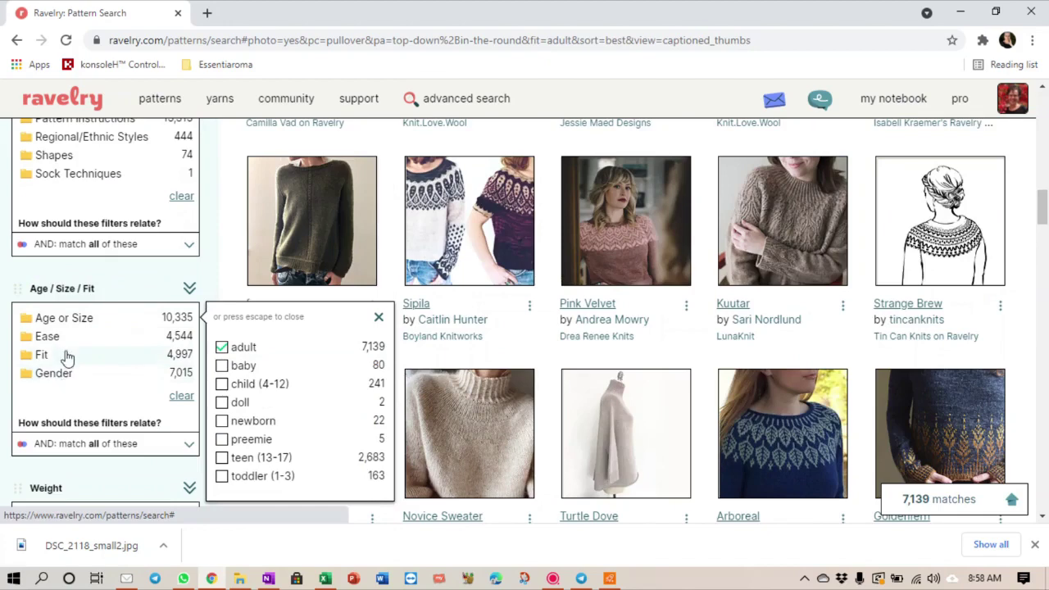
click(71, 337)
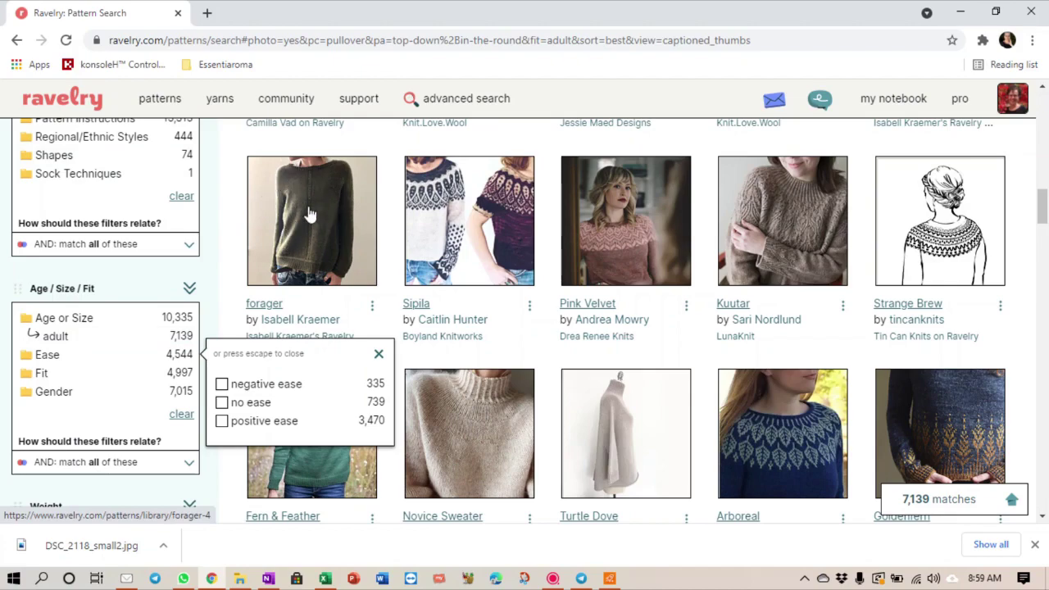
scroll(595, 333, down, 1)
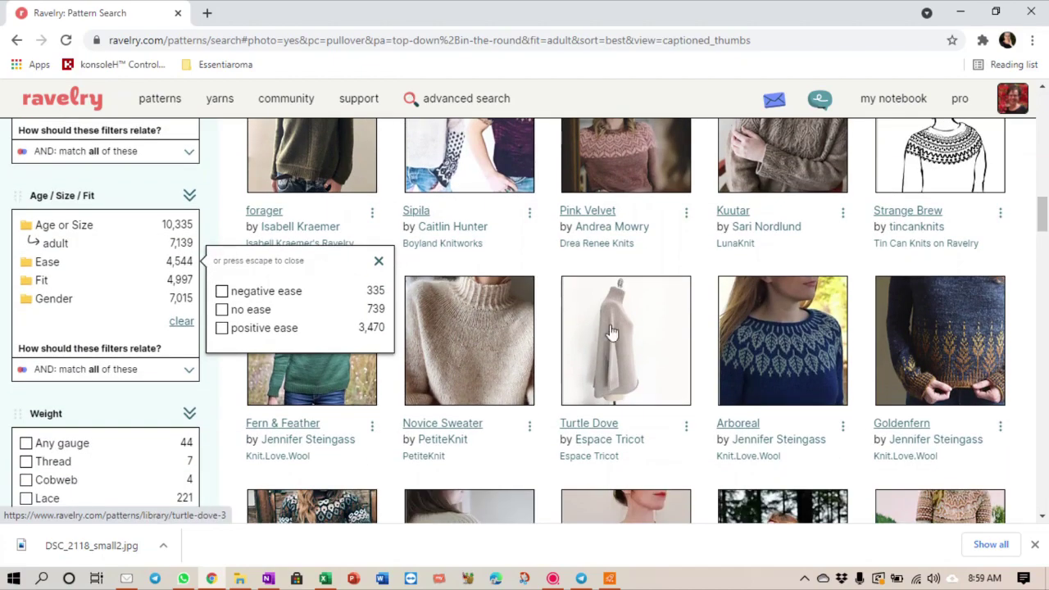
scroll(439, 390, down, 2)
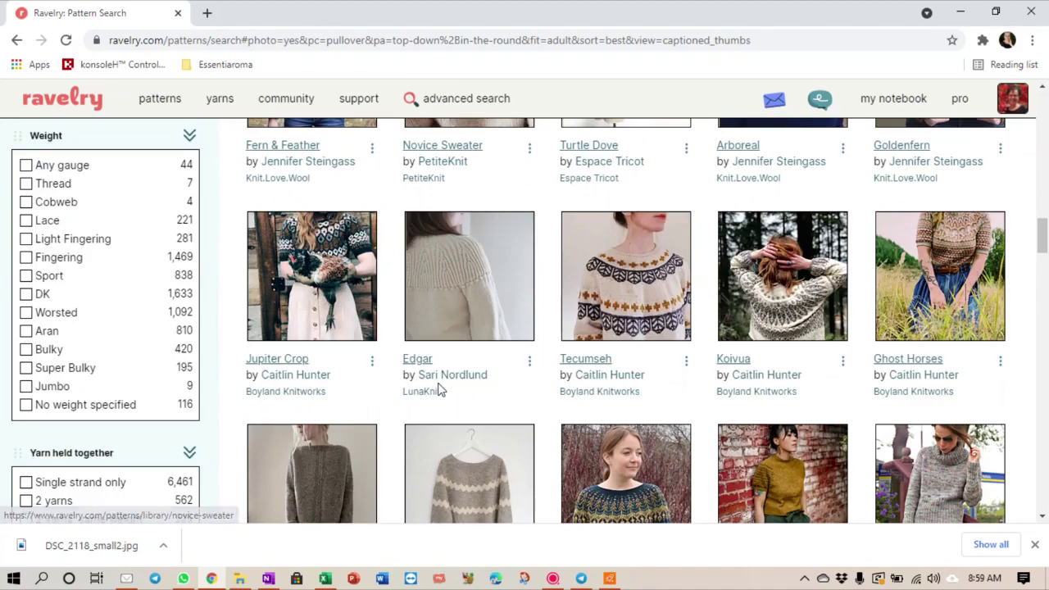
scroll(439, 389, down, 2)
scroll(438, 390, down, 3)
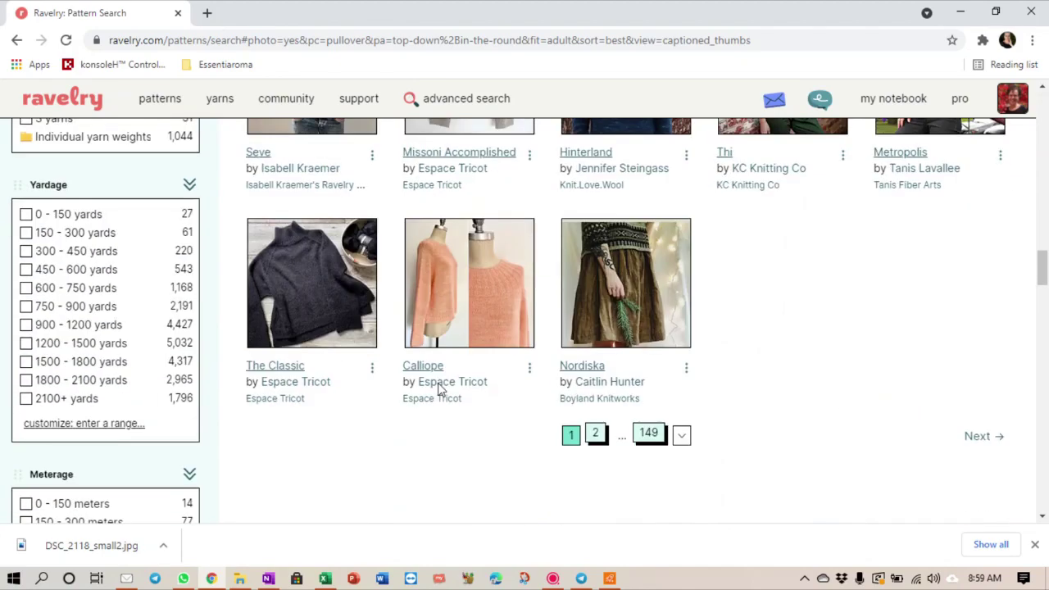
scroll(438, 390, up, 12)
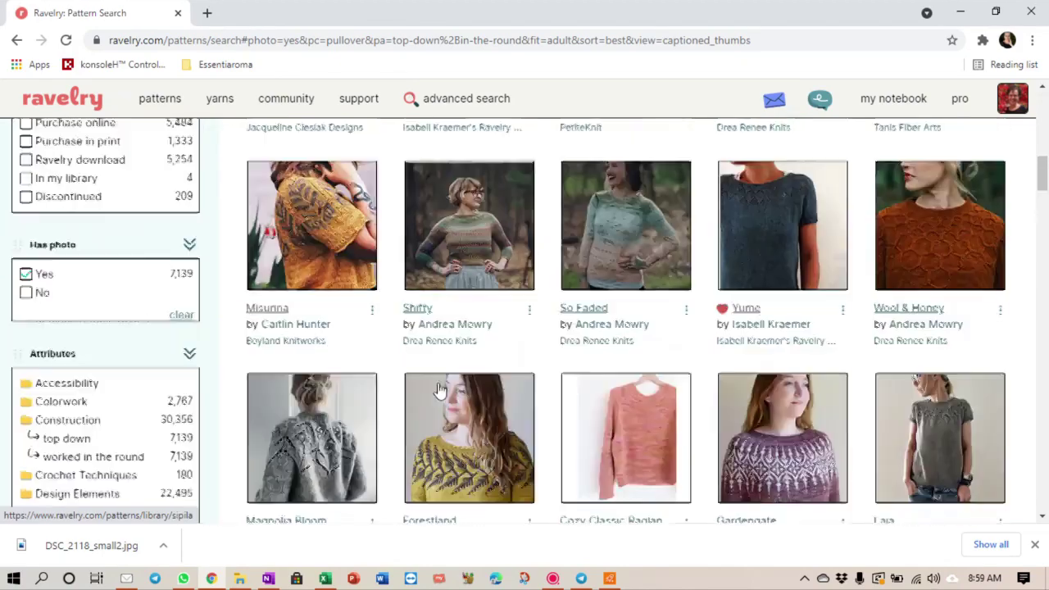
scroll(439, 390, up, 2)
scroll(439, 390, down, 5)
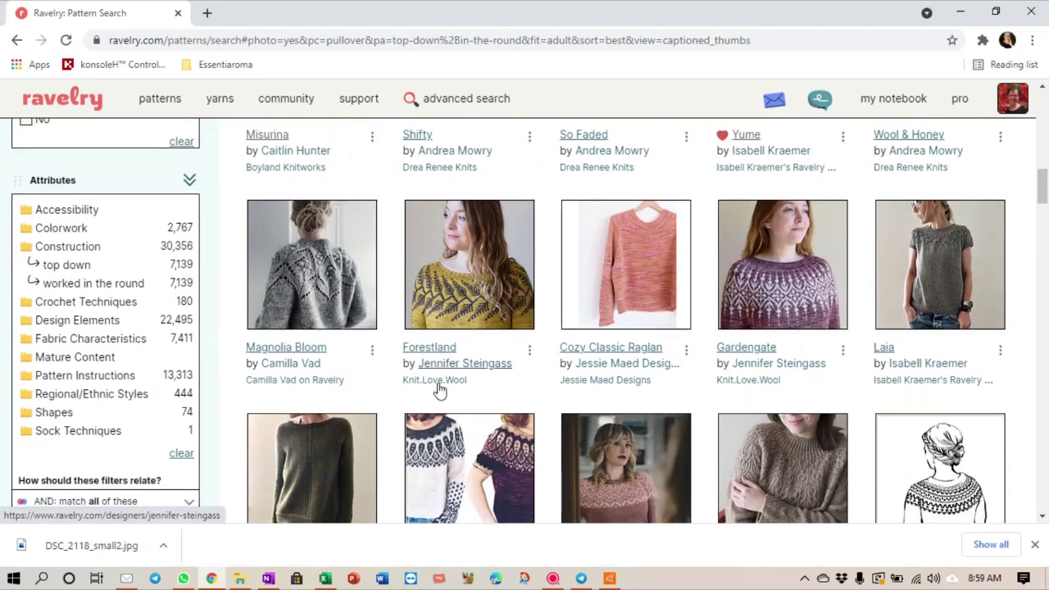
Step: Try the no-ease and negative-ease filters, then leave ease unfiltered
click(63, 248)
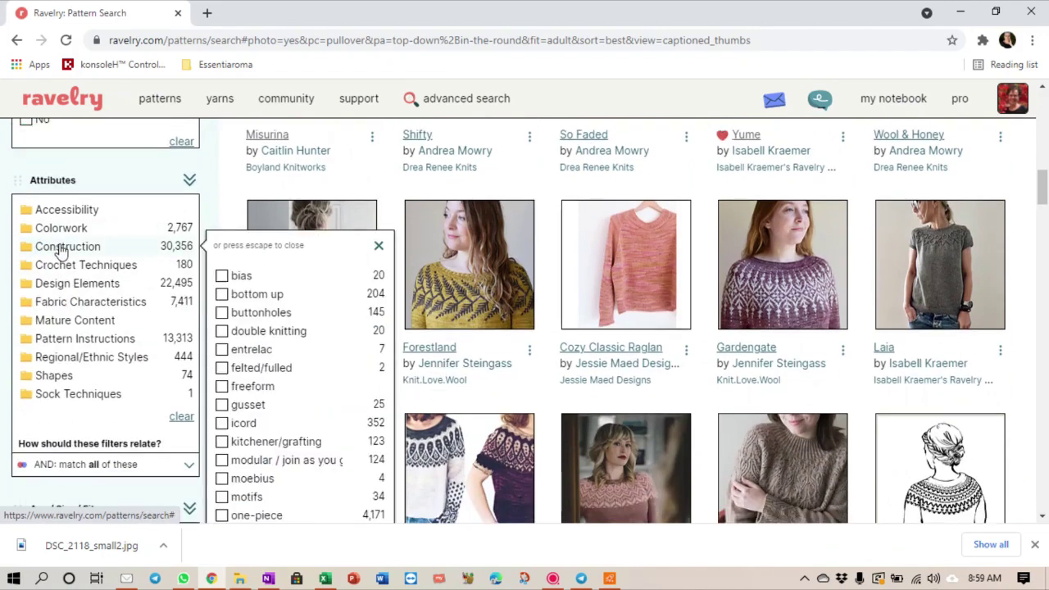
click(64, 250)
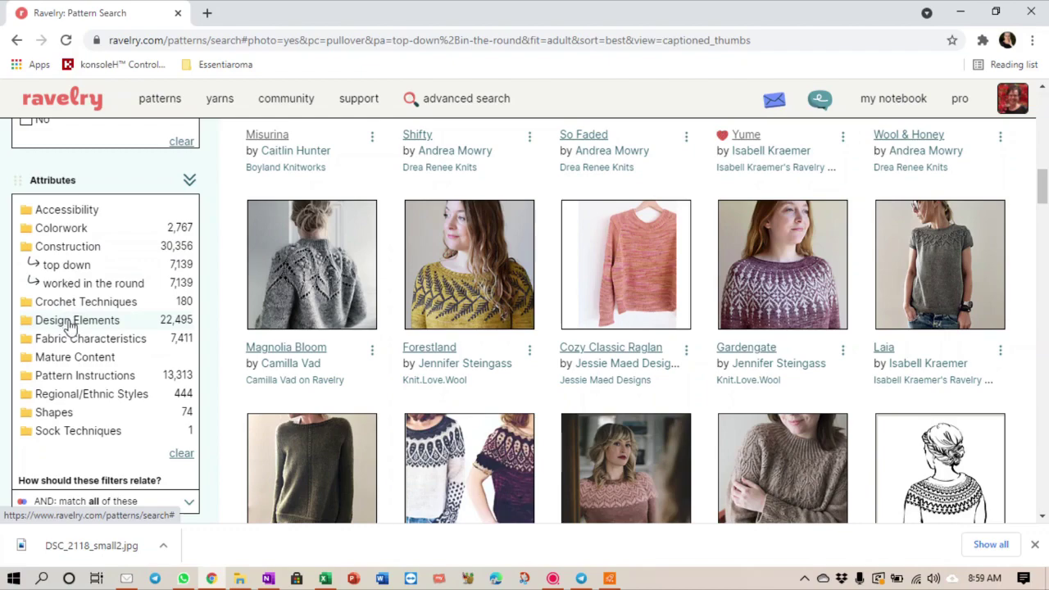
scroll(70, 326, down, 3)
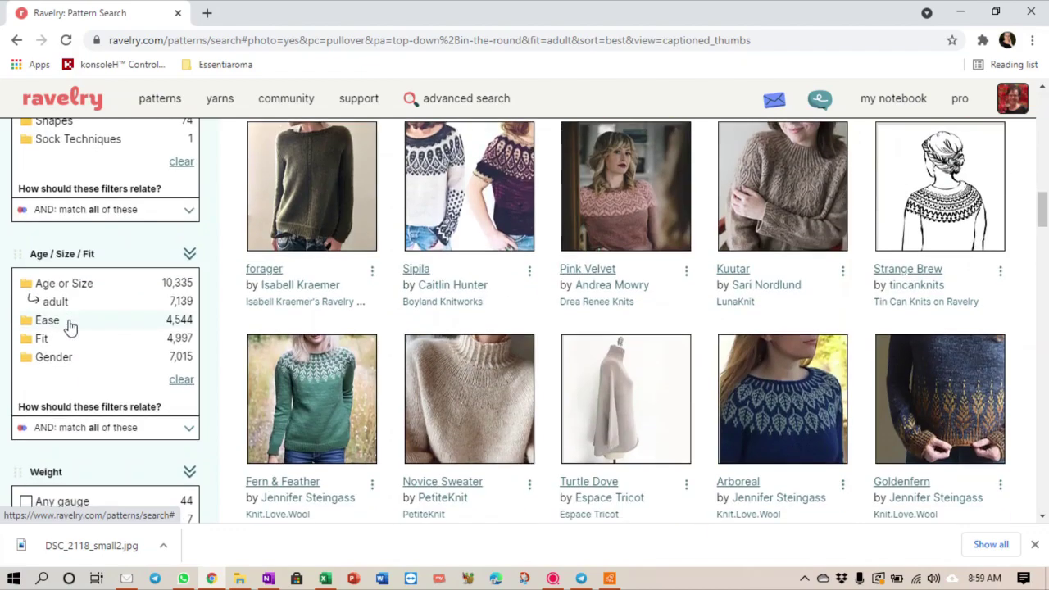
click(69, 325)
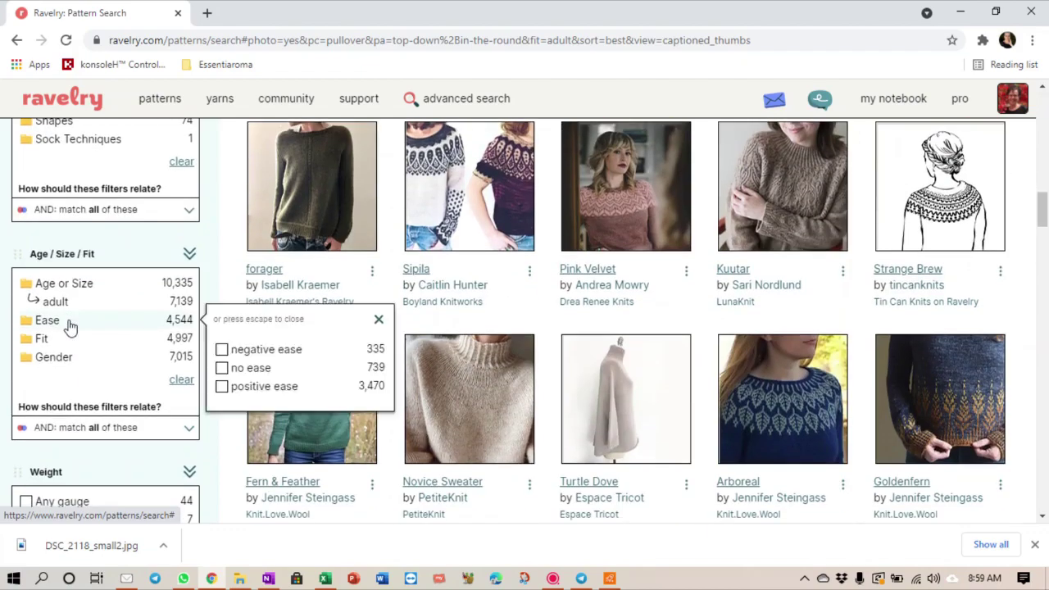
click(222, 368)
click(221, 350)
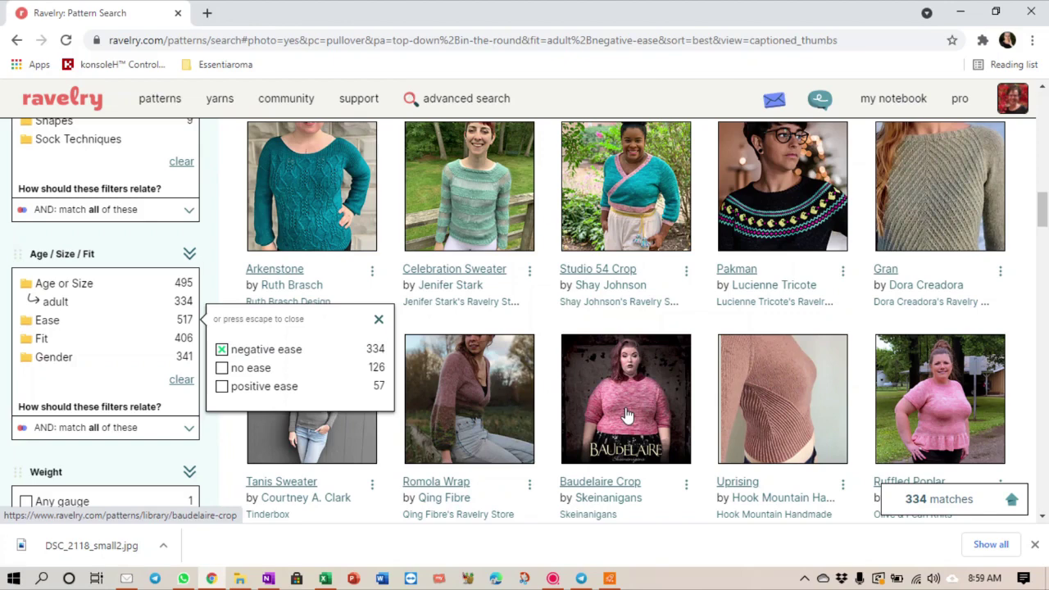
click(222, 350)
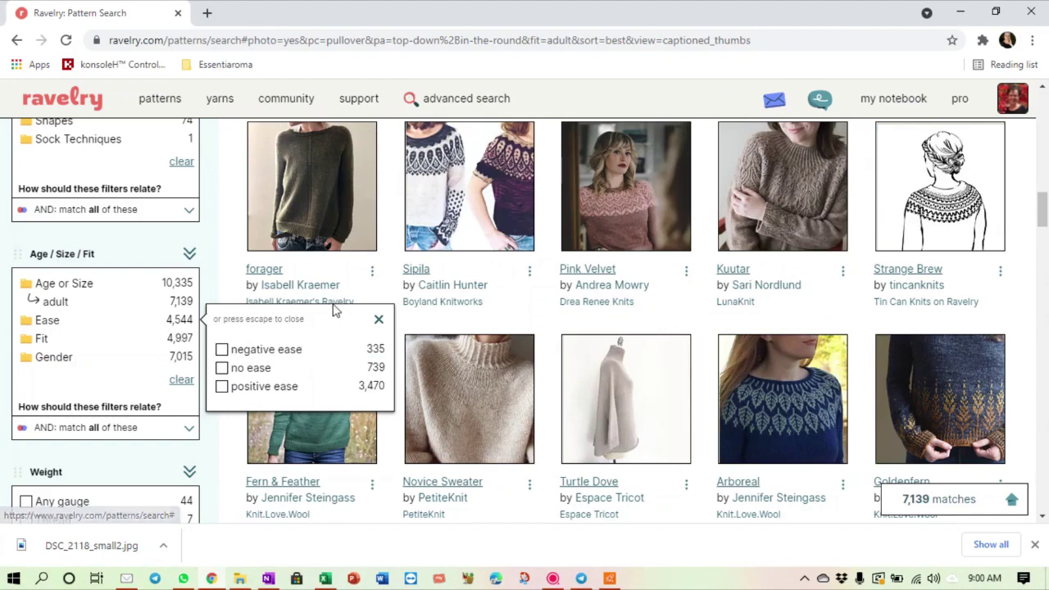
click(379, 319)
Step: Limit results to patterns using one colour
scroll(95, 375, down, 5)
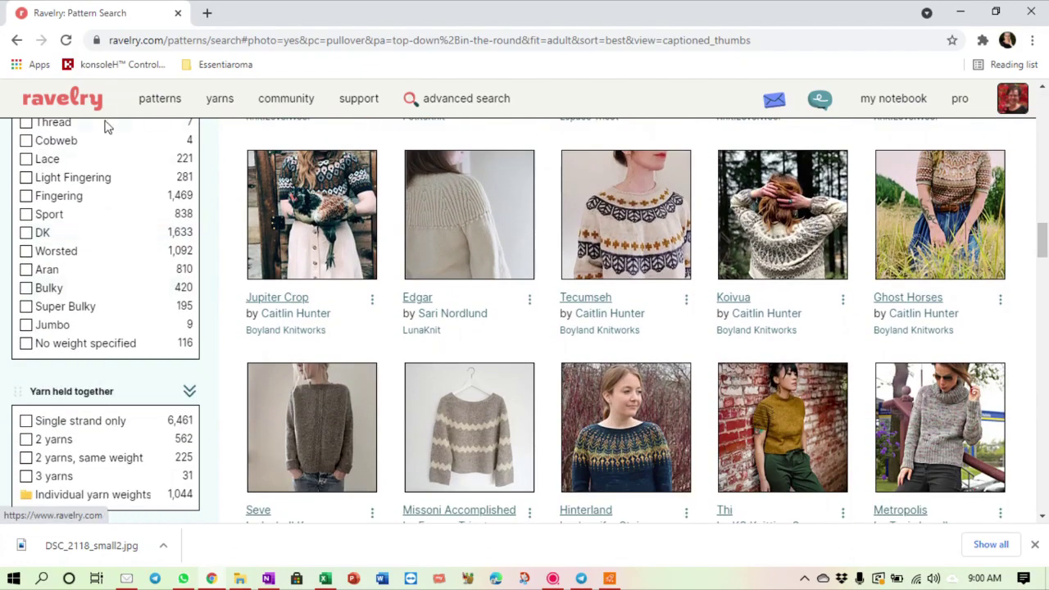
scroll(77, 336, down, 1)
scroll(78, 336, down, 2)
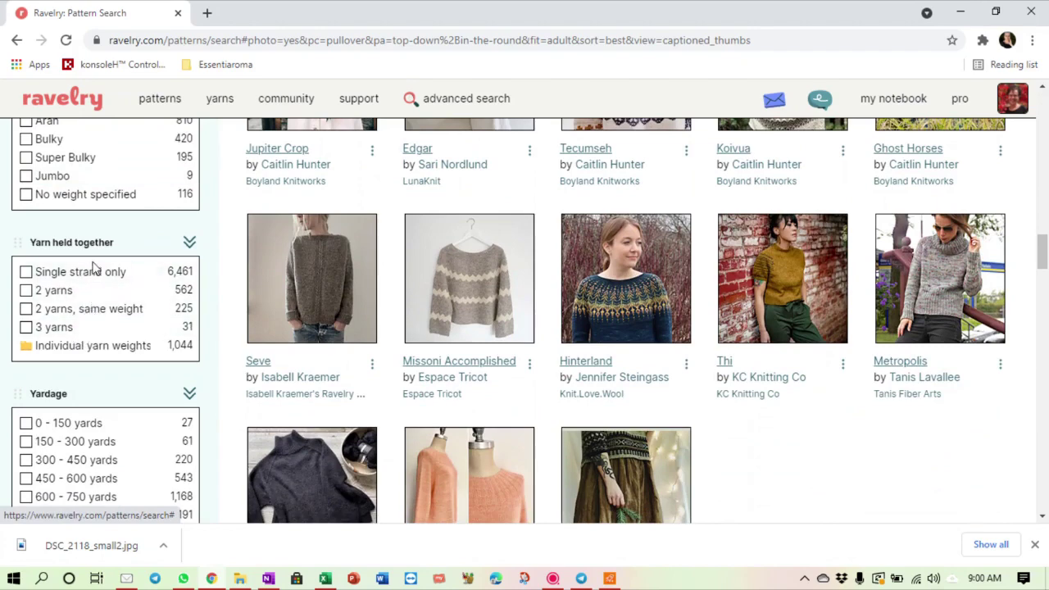
scroll(96, 328, down, 6)
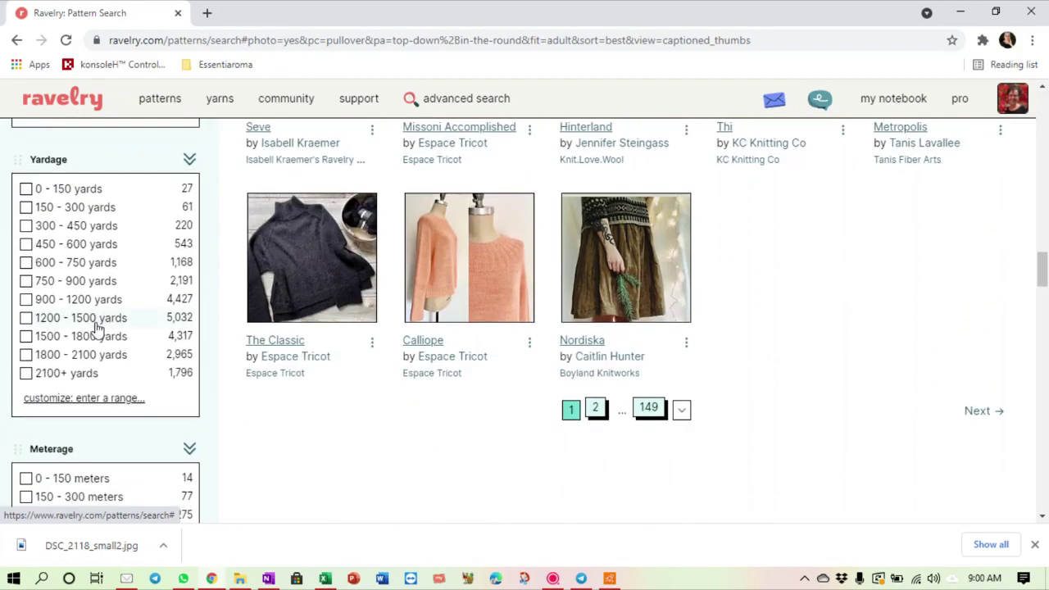
scroll(96, 328, down, 1)
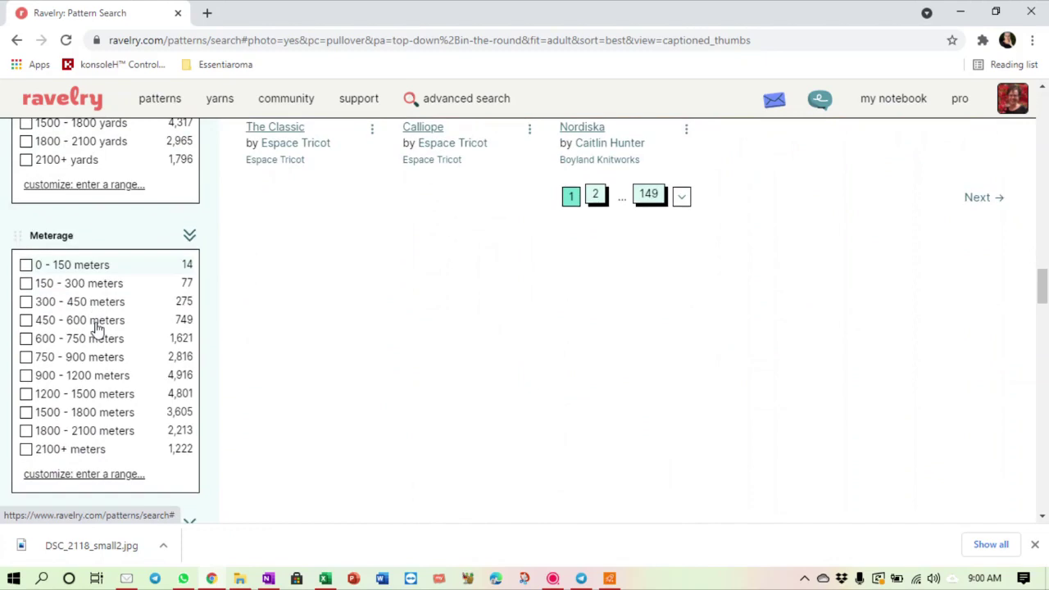
scroll(96, 328, down, 4)
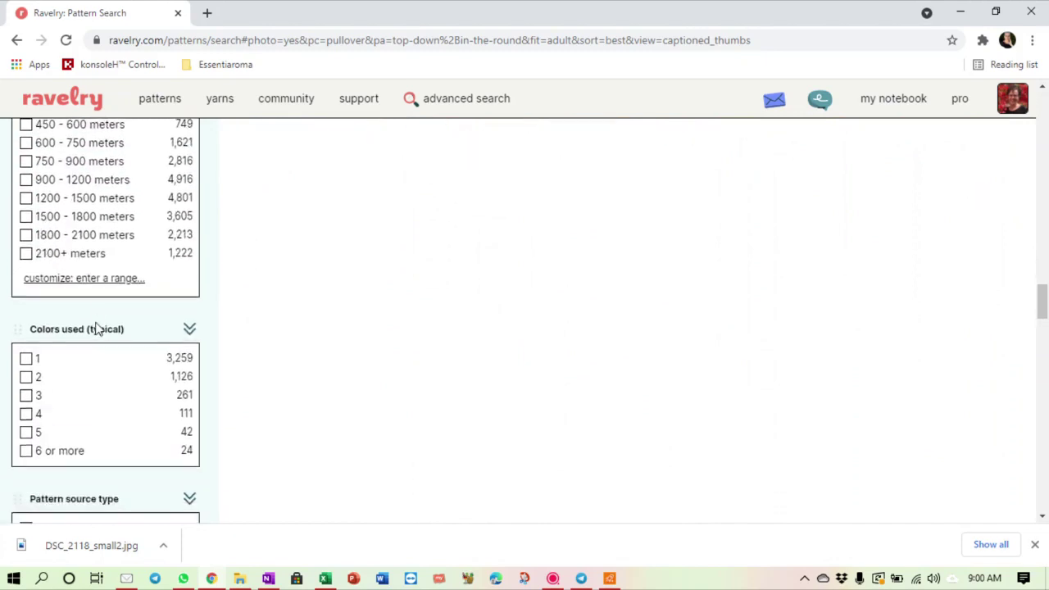
click(26, 317)
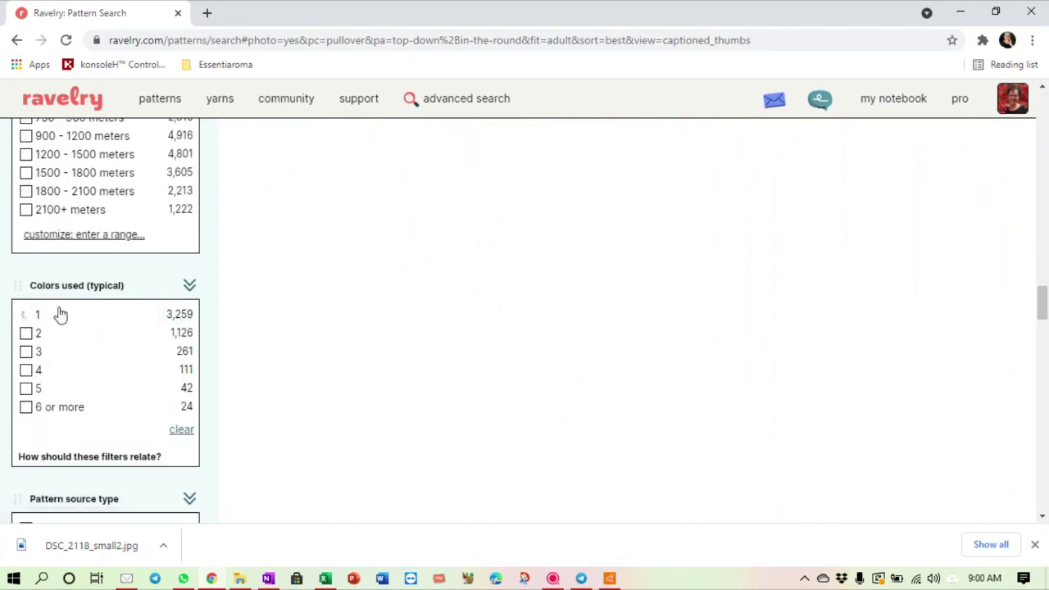
Step: Include needle sizes 3.0, 3.25, 3.5, 3.75, 4.0 and 4.5 mm
scroll(152, 280, down, 3)
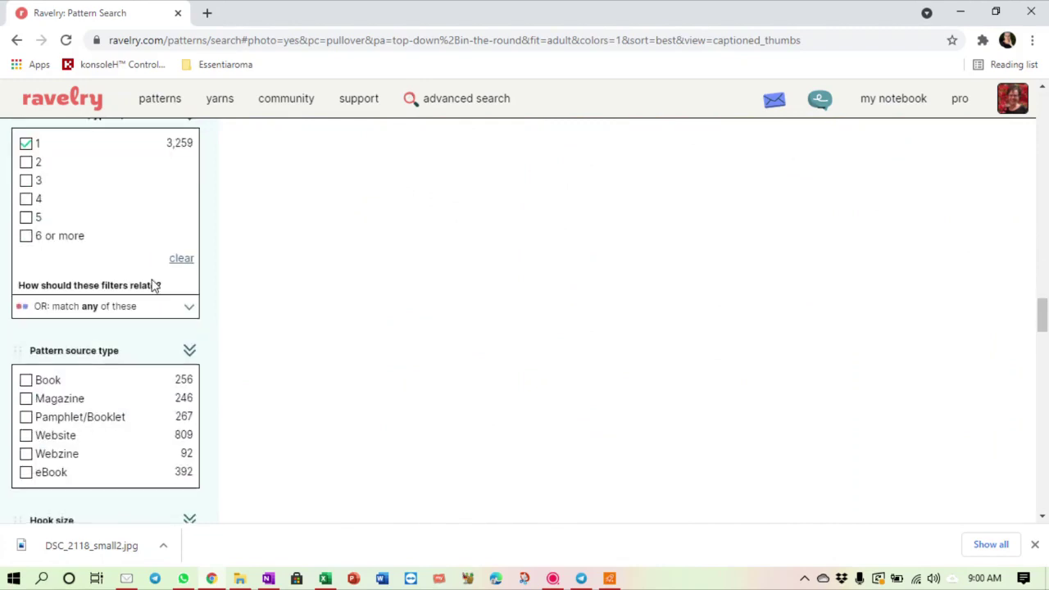
scroll(152, 279, down, 4)
scroll(152, 280, down, 11)
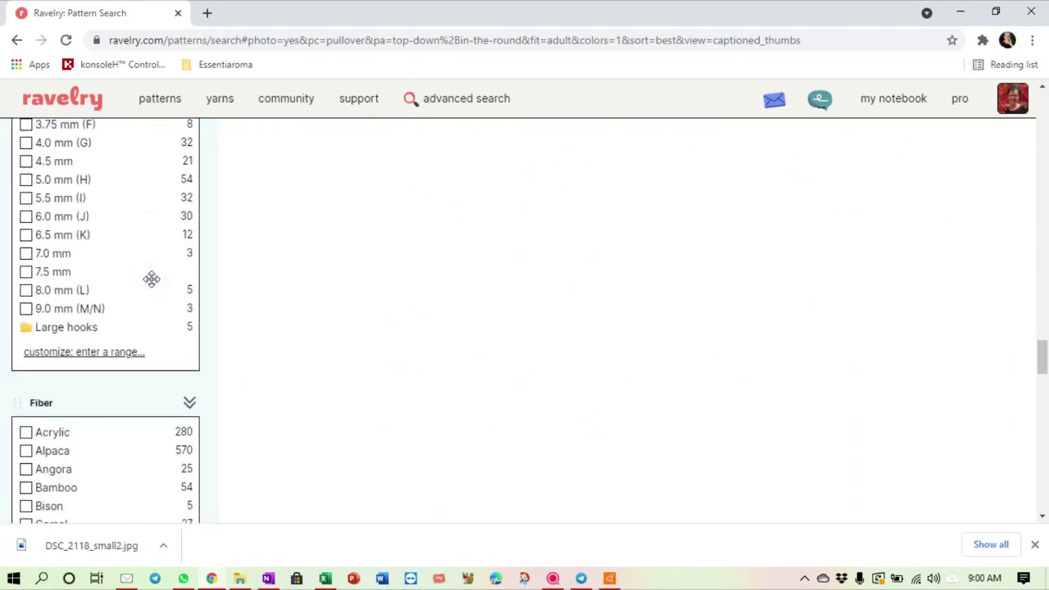
scroll(153, 286, down, 4)
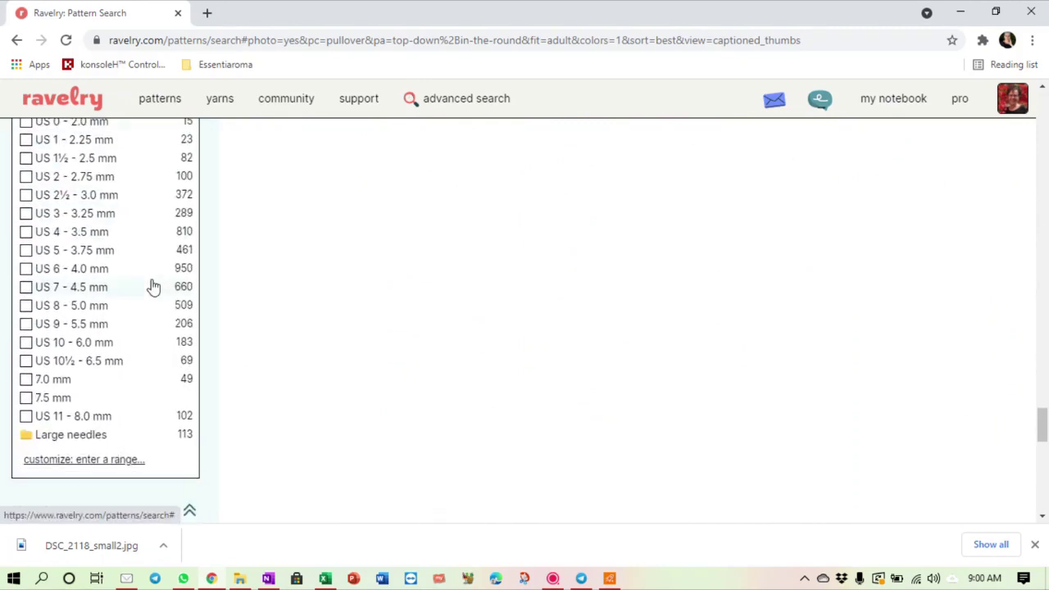
click(26, 199)
click(26, 214)
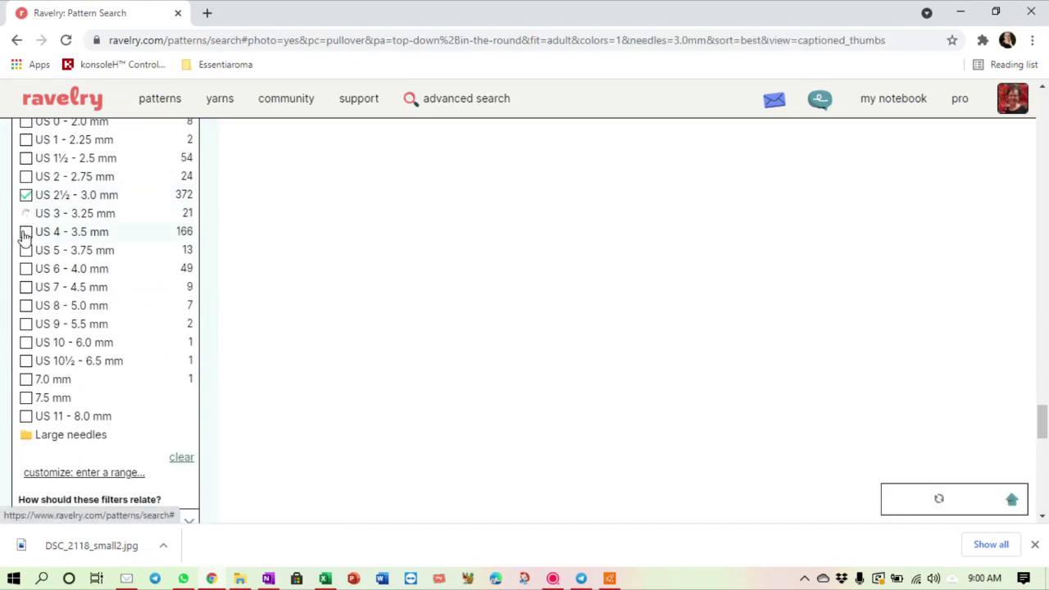
click(25, 232)
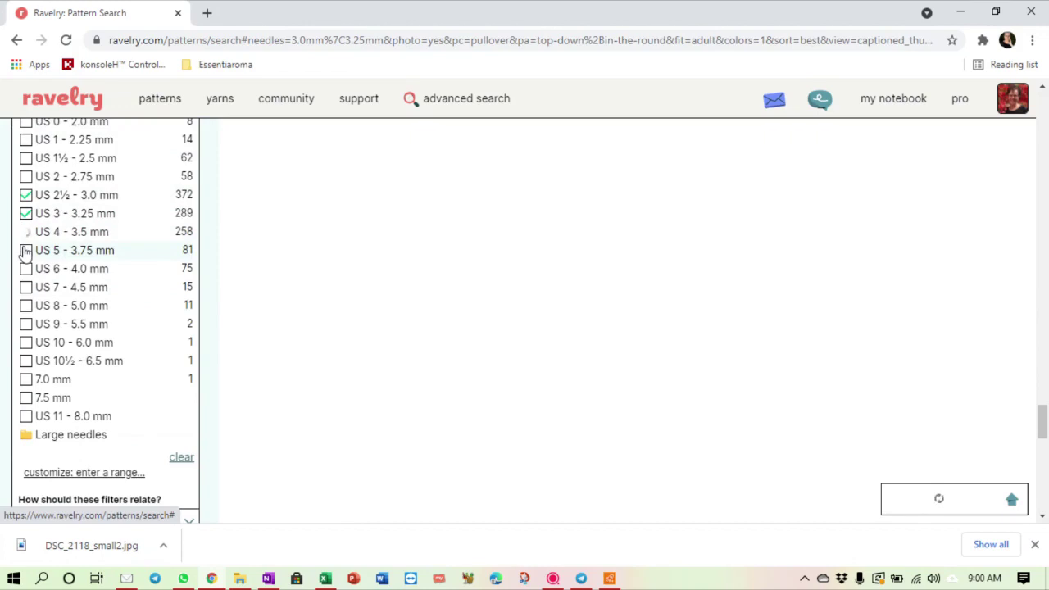
click(25, 250)
click(26, 269)
click(26, 287)
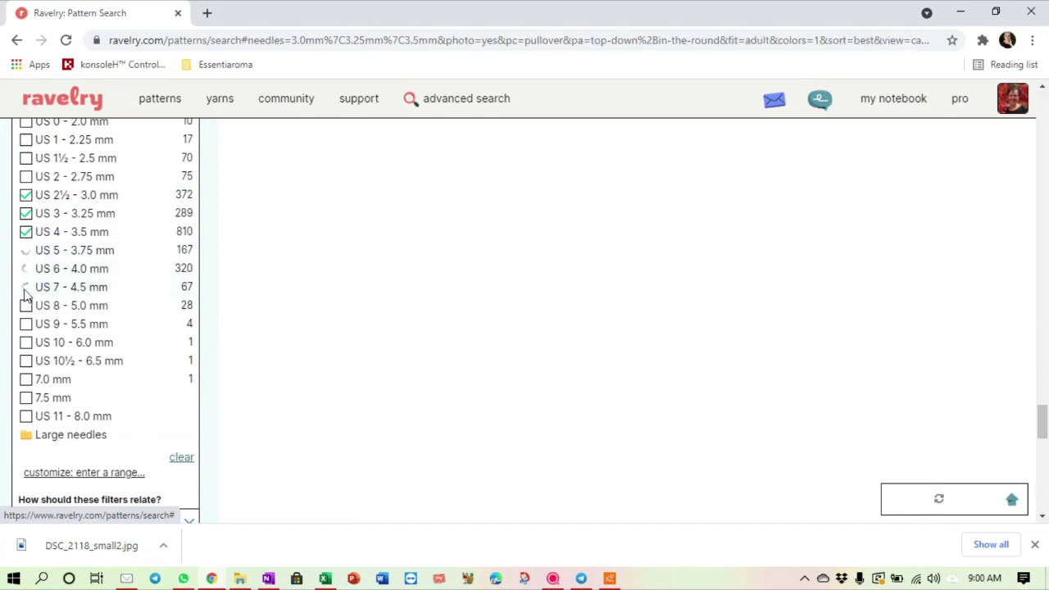
scroll(136, 313, down, 2)
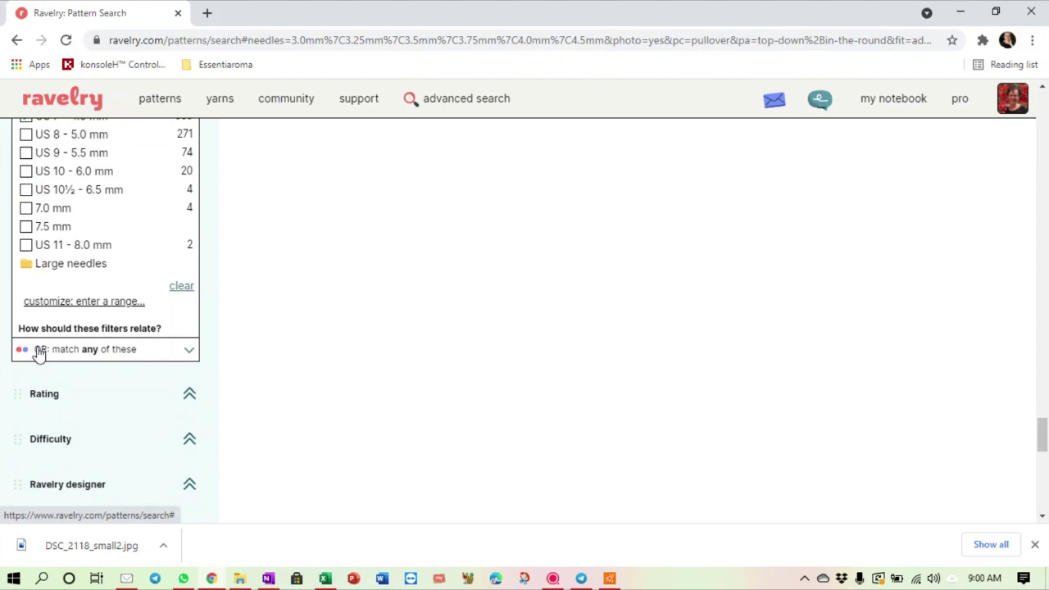
Step: Restrict the pattern language to English, leaving 2,221 matches
scroll(246, 405, down, 2)
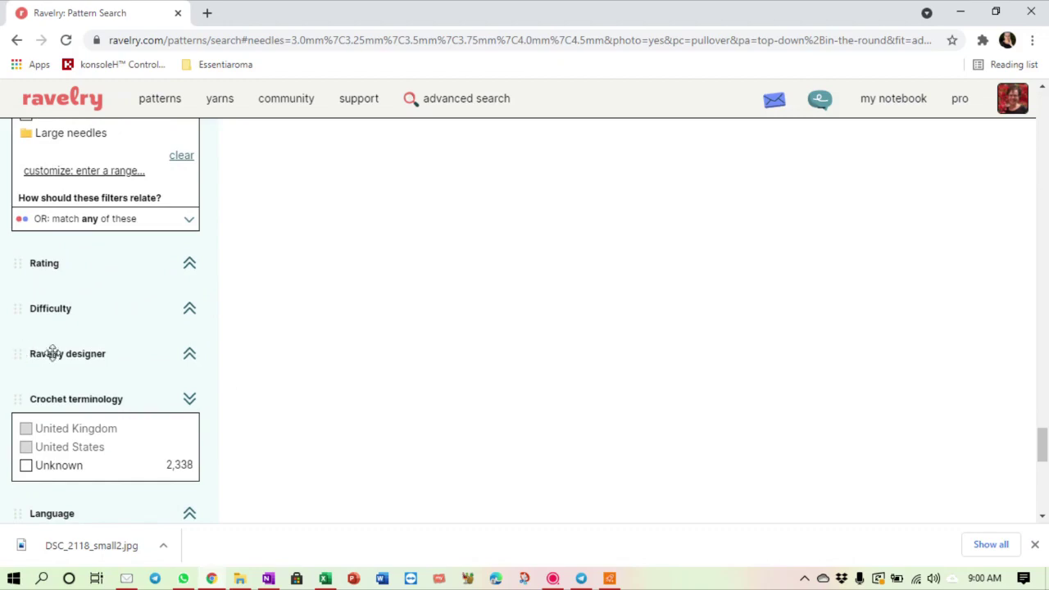
scroll(229, 357, down, 2)
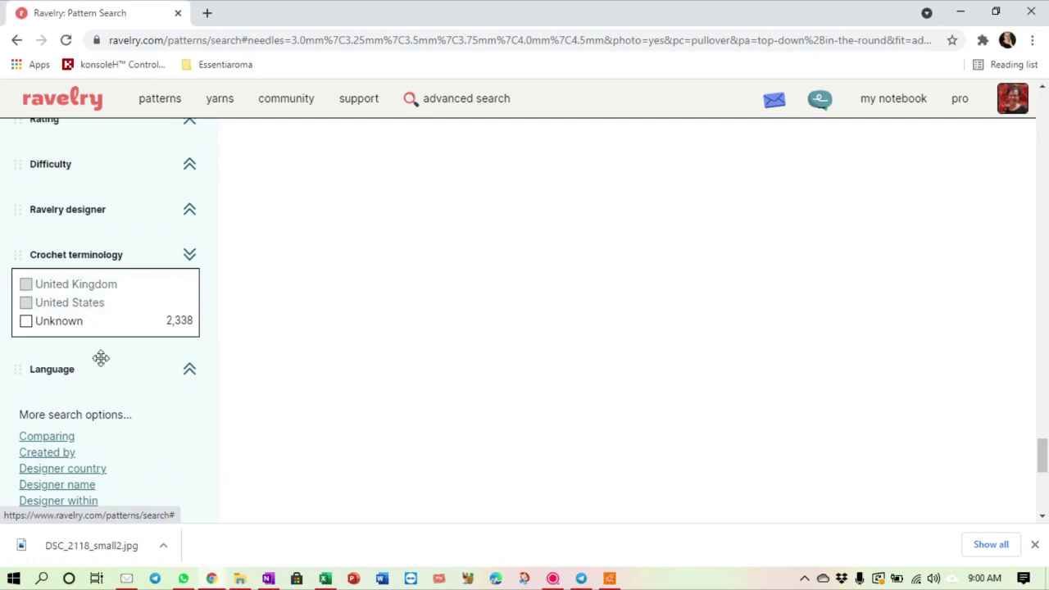
click(191, 376)
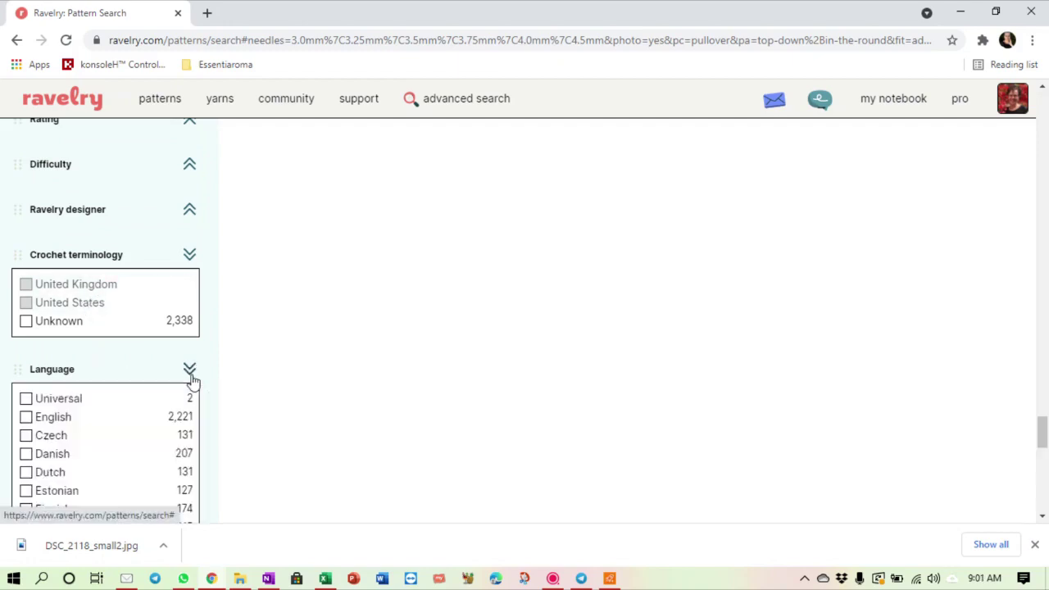
scroll(192, 382, down, 2)
click(26, 306)
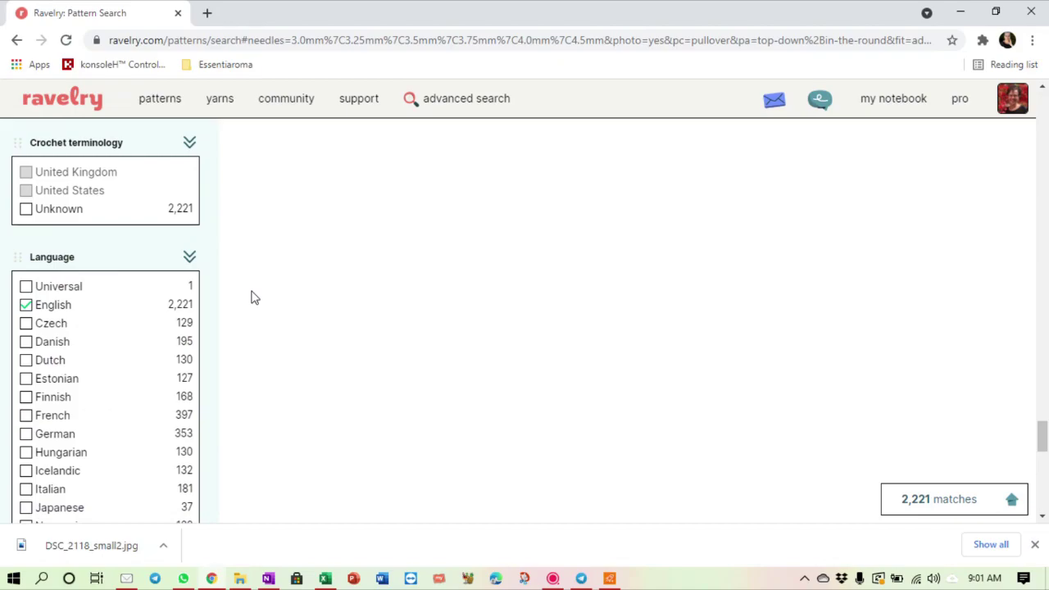
scroll(252, 297, up, 15)
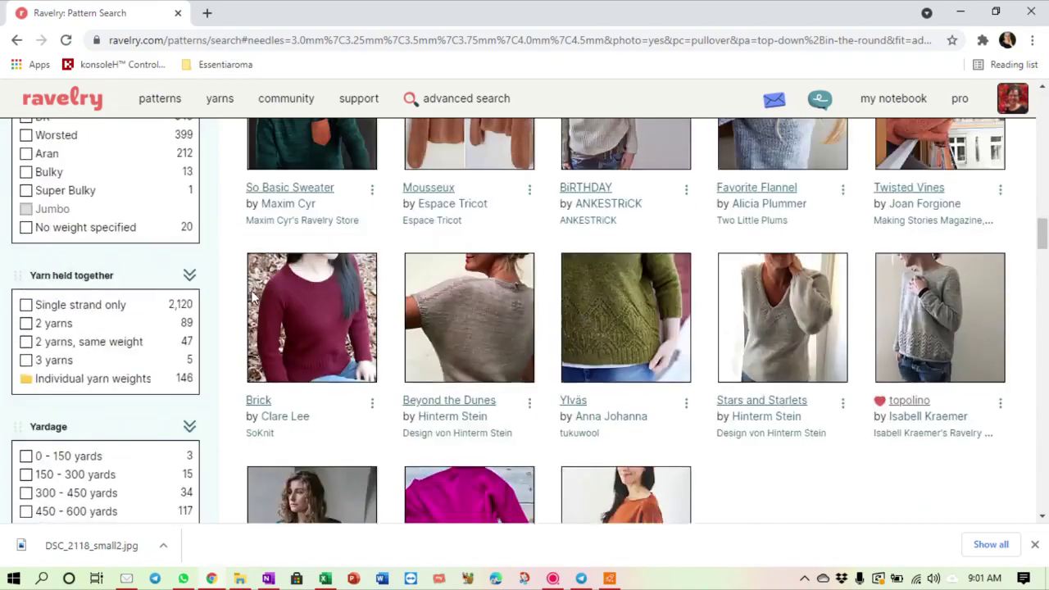
scroll(251, 298, up, 10)
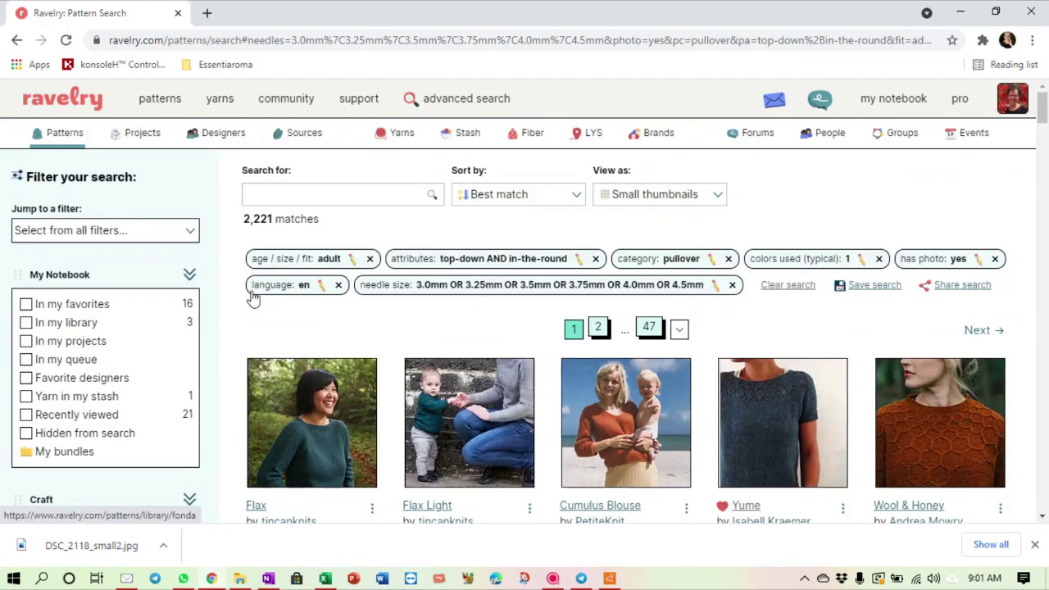
scroll(254, 300, down, 3)
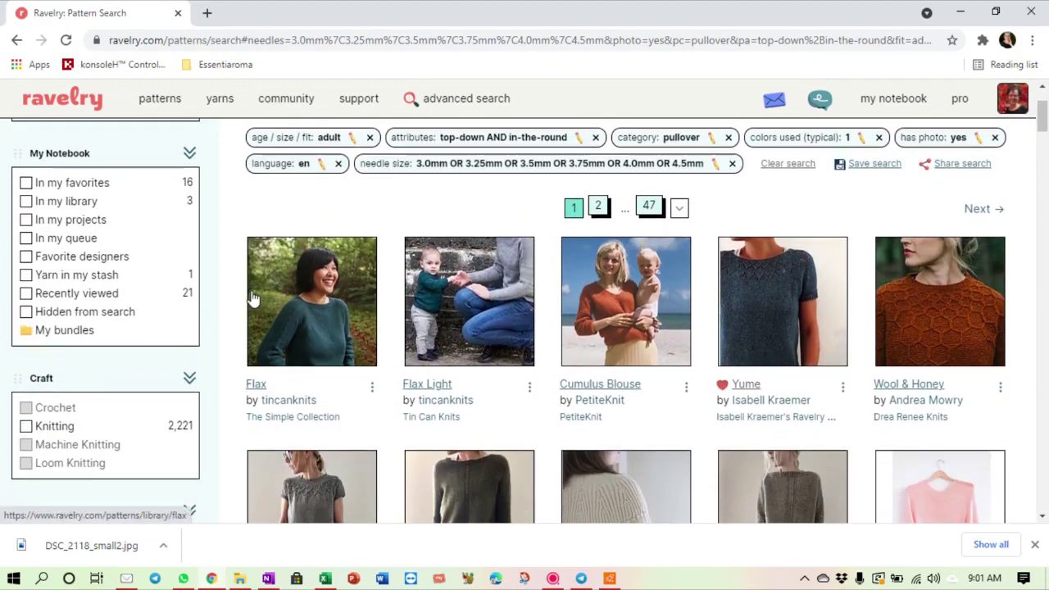
scroll(254, 299, up, 3)
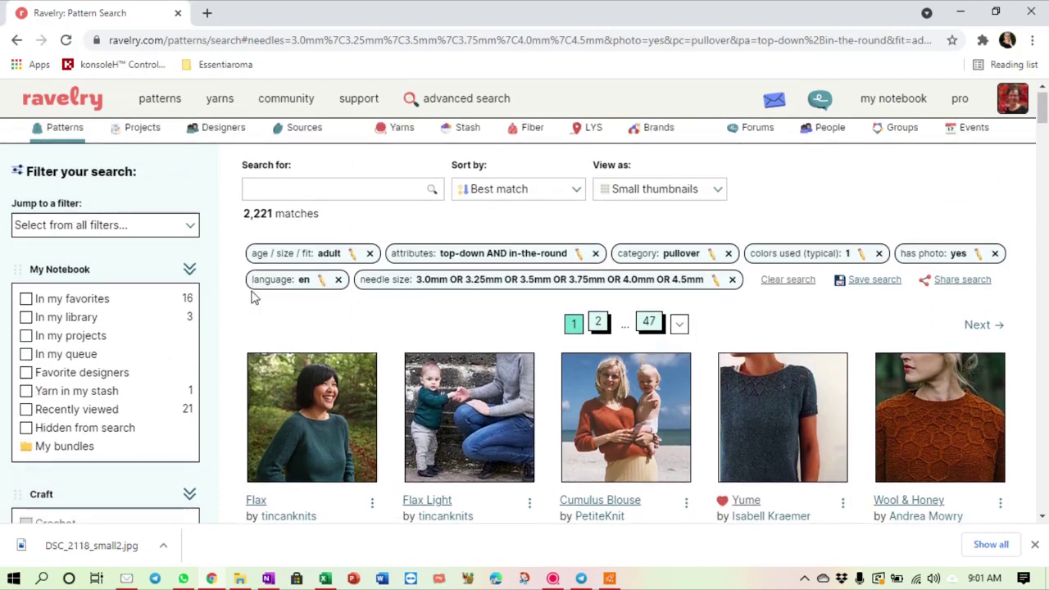
scroll(254, 297, down, 1)
scroll(254, 298, down, 1)
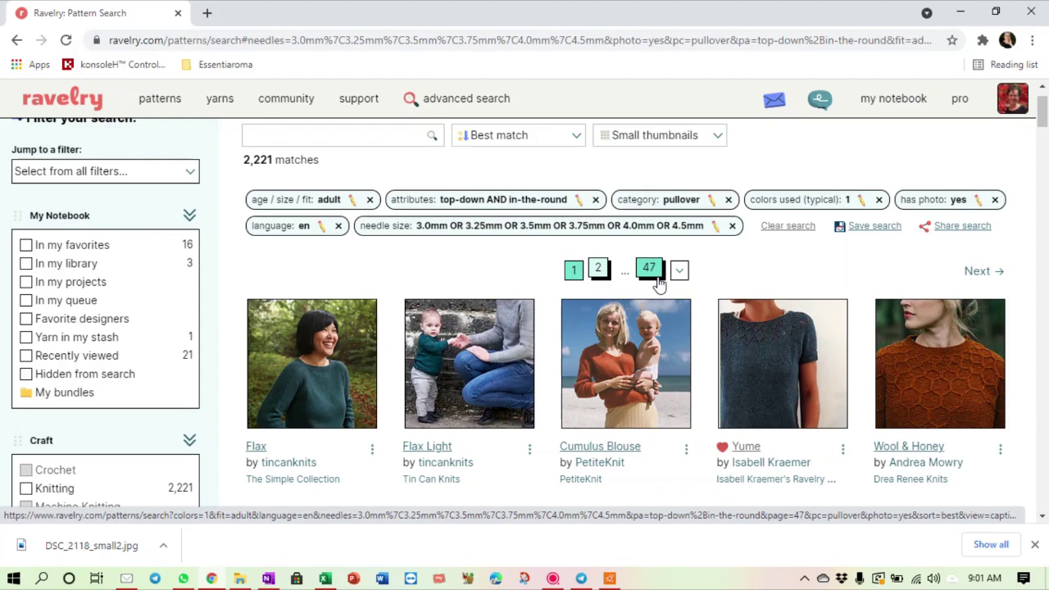
scroll(660, 283, down, 2)
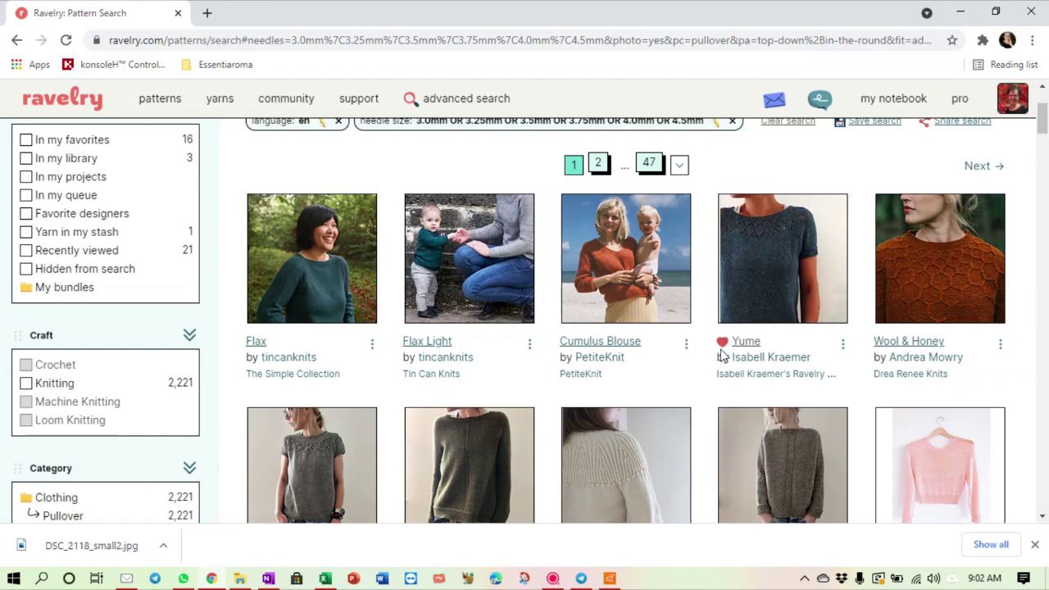
scroll(721, 355, down, 1)
scroll(722, 355, down, 3)
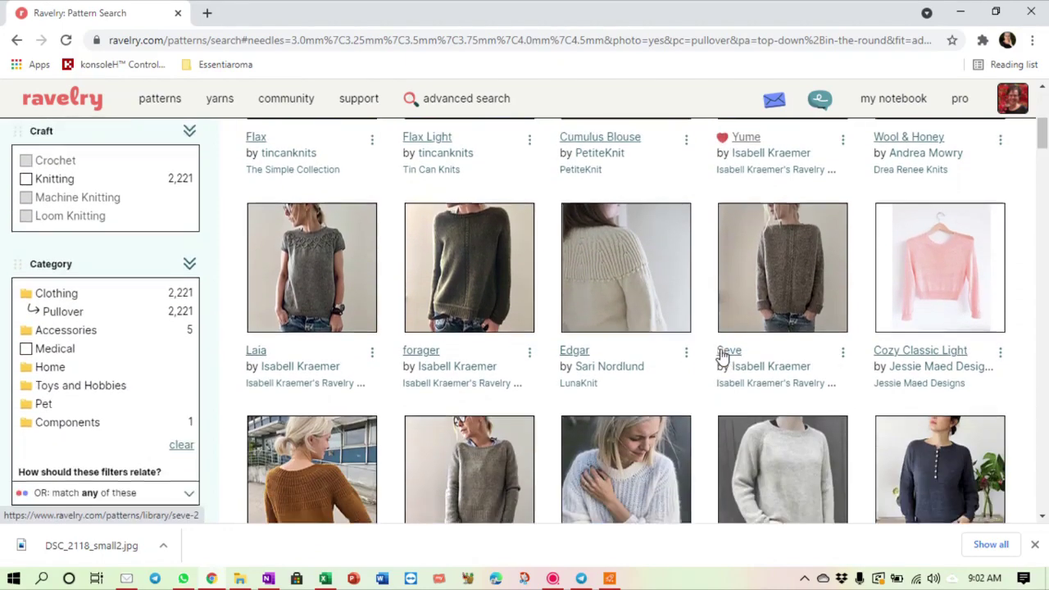
scroll(721, 355, down, 2)
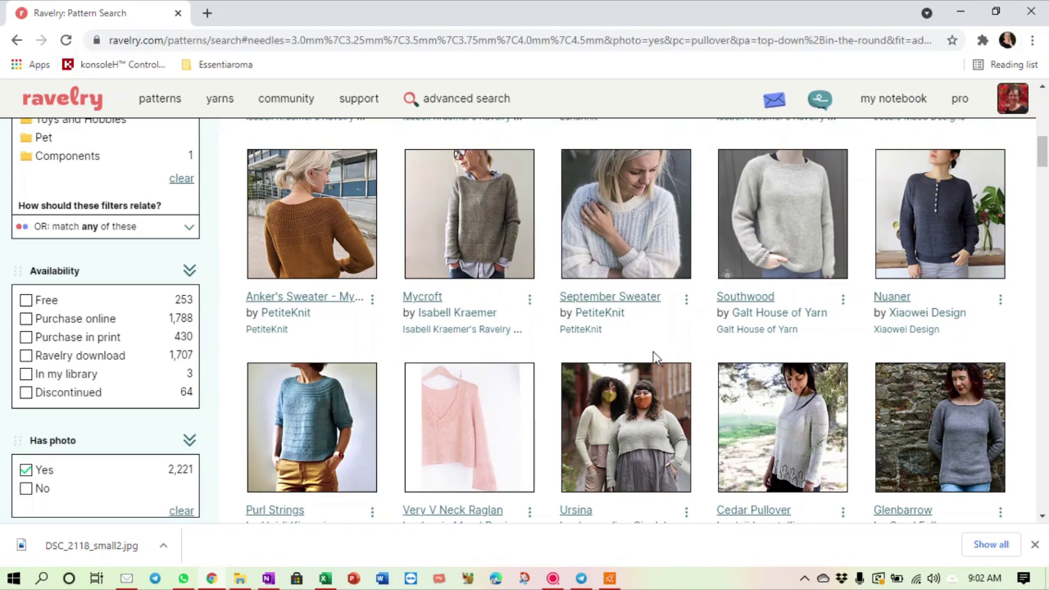
scroll(654, 357, down, 3)
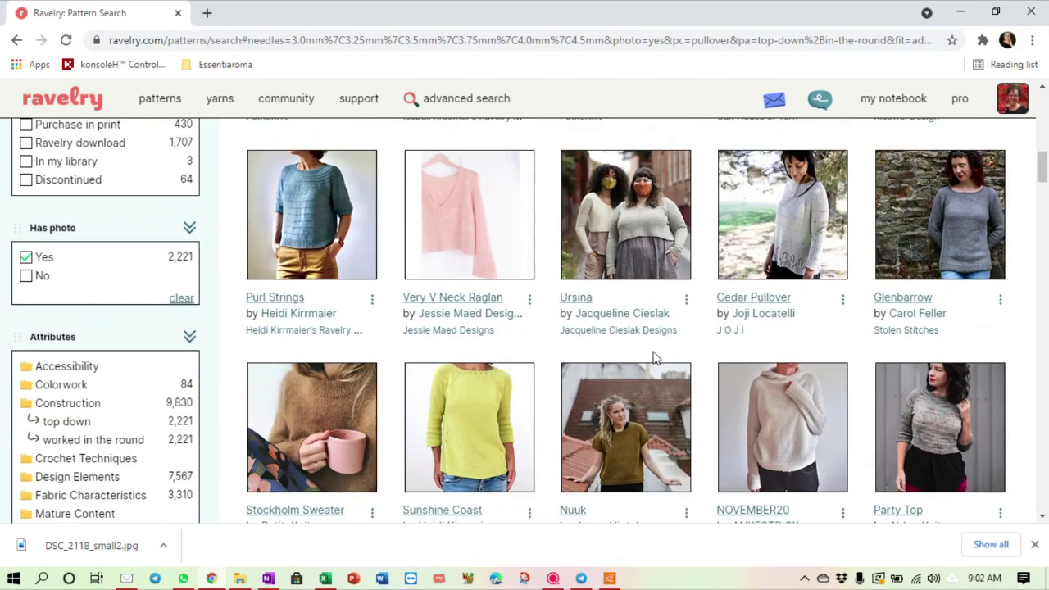
scroll(654, 357, down, 4)
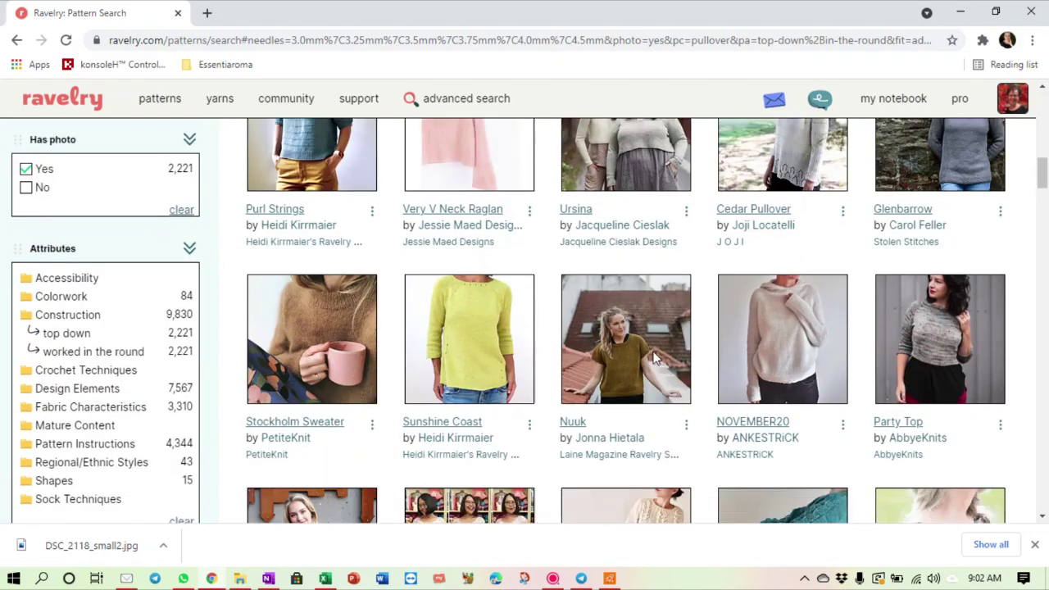
scroll(654, 357, down, 1)
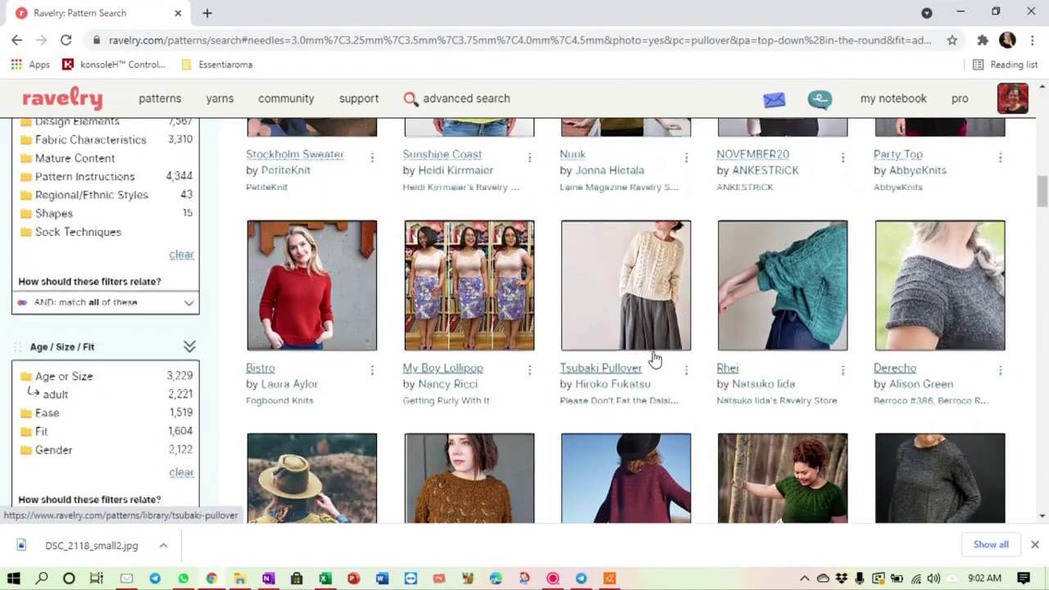
scroll(654, 358, down, 1)
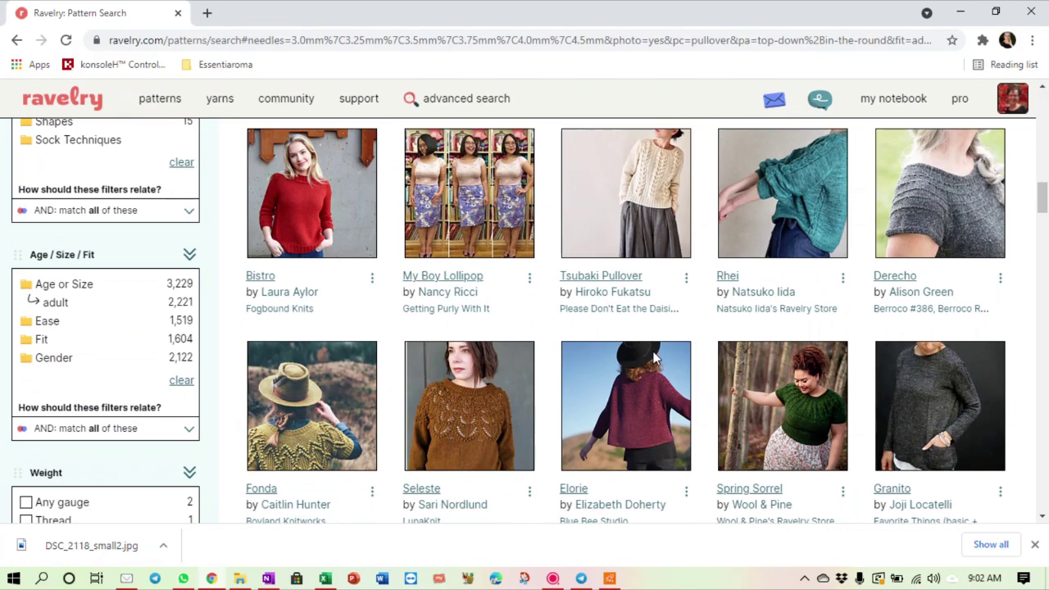
scroll(654, 357, down, 3)
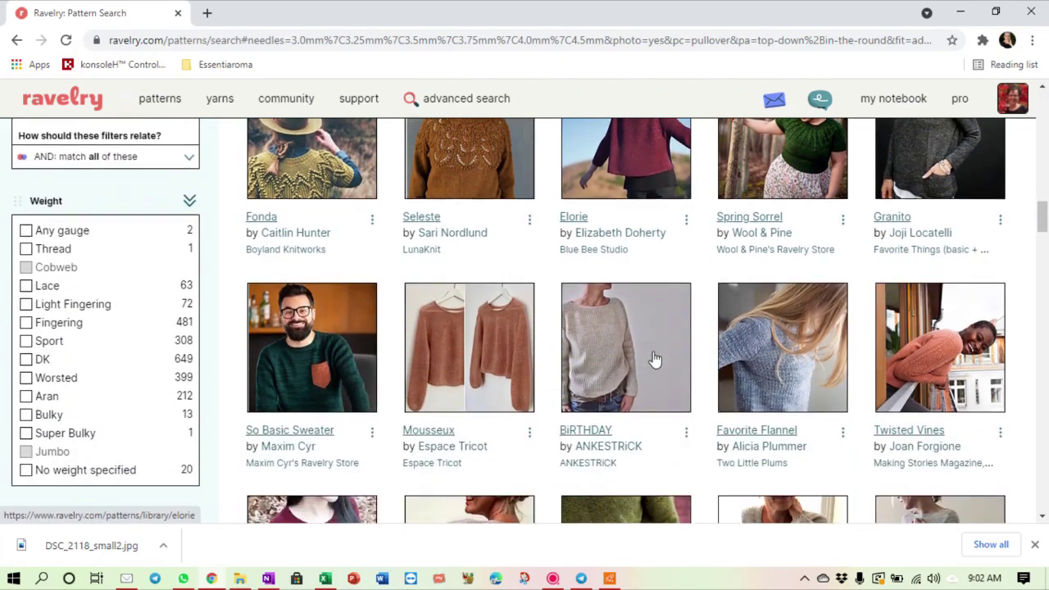
scroll(654, 357, down, 2)
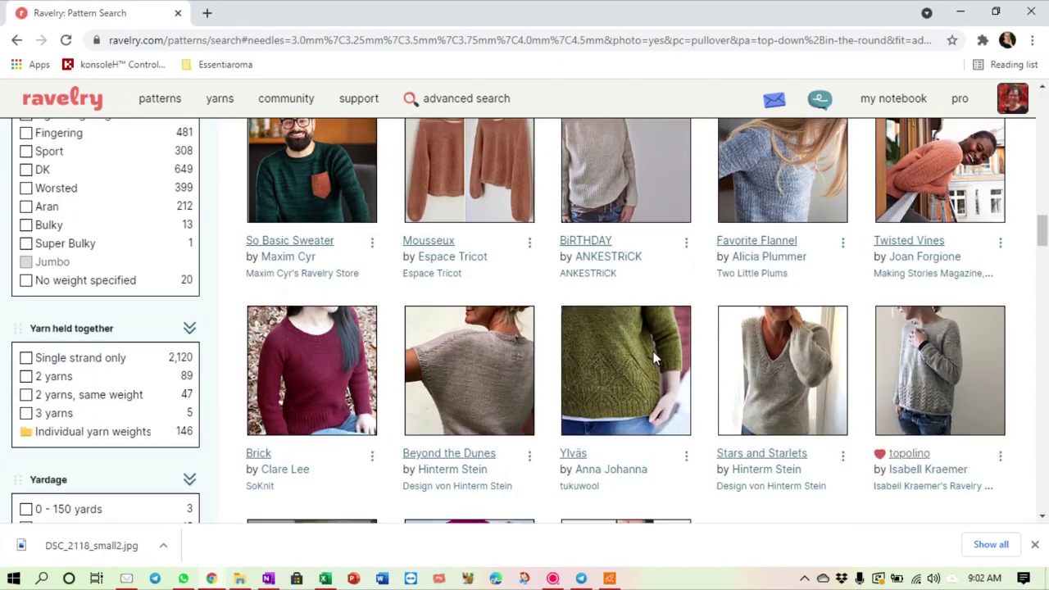
scroll(654, 357, down, 1)
scroll(654, 357, down, 1)
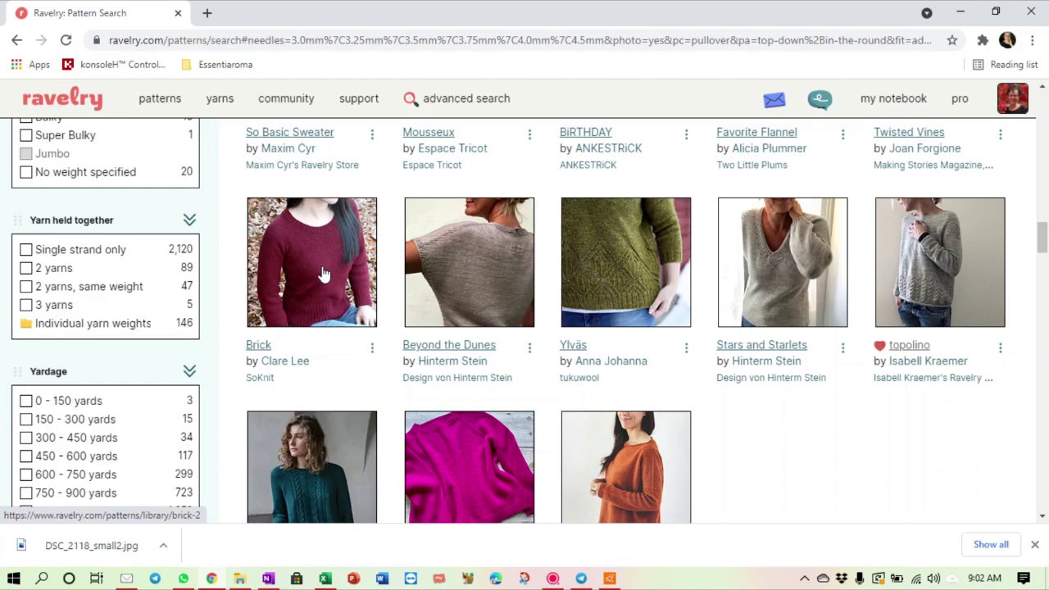
Step: Mark the Brick pattern to remember and compare
click(372, 349)
scroll(373, 352, down, 1)
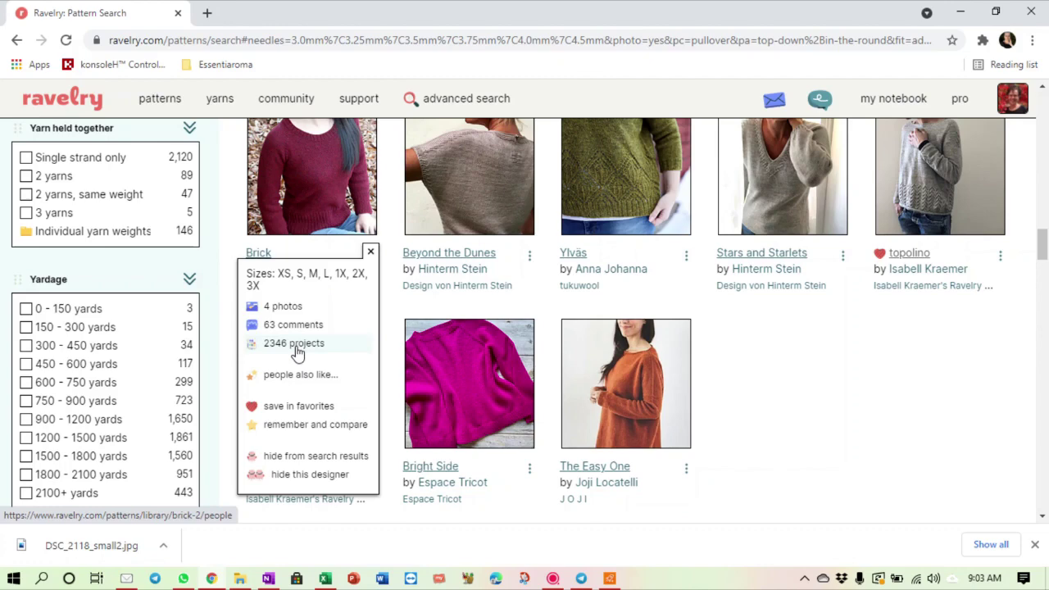
click(302, 427)
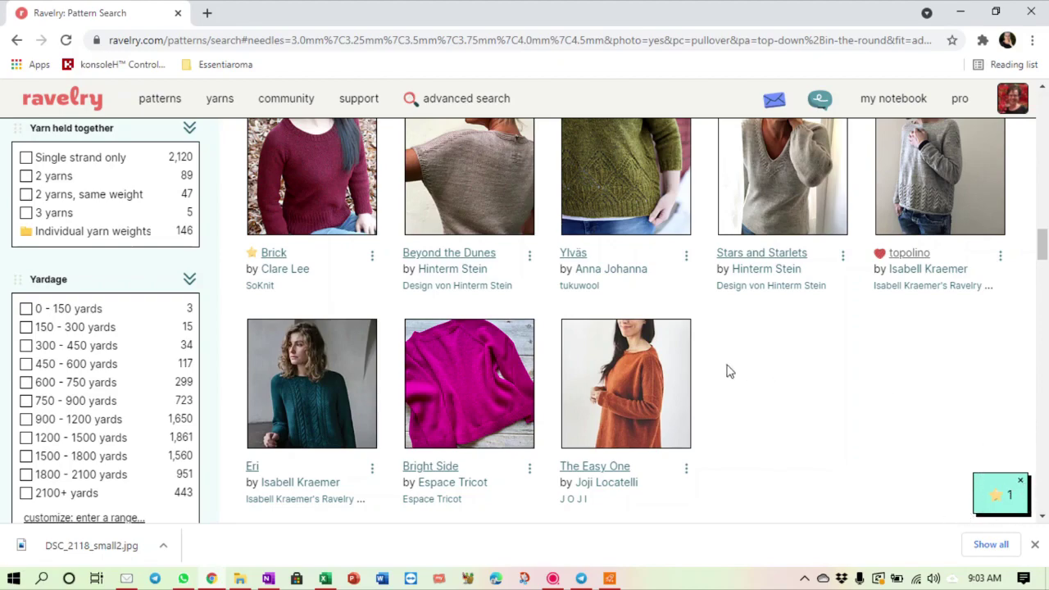
Step: Go to page 2 of the results, starting with Olive Leaf Pullover
scroll(726, 374, up, 2)
scroll(725, 374, down, 1)
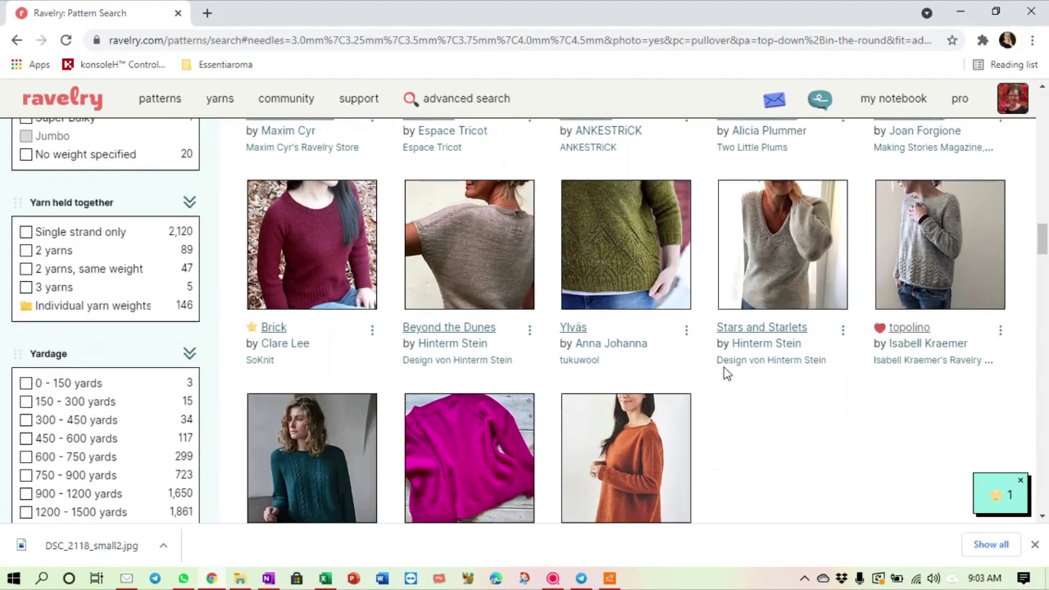
scroll(725, 374, down, 1)
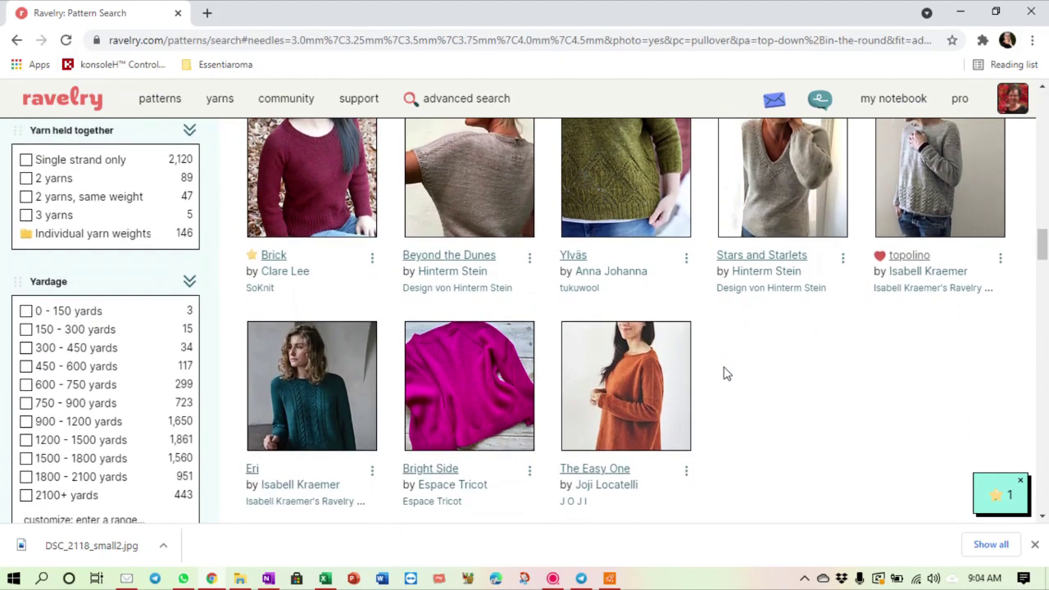
scroll(725, 374, down, 1)
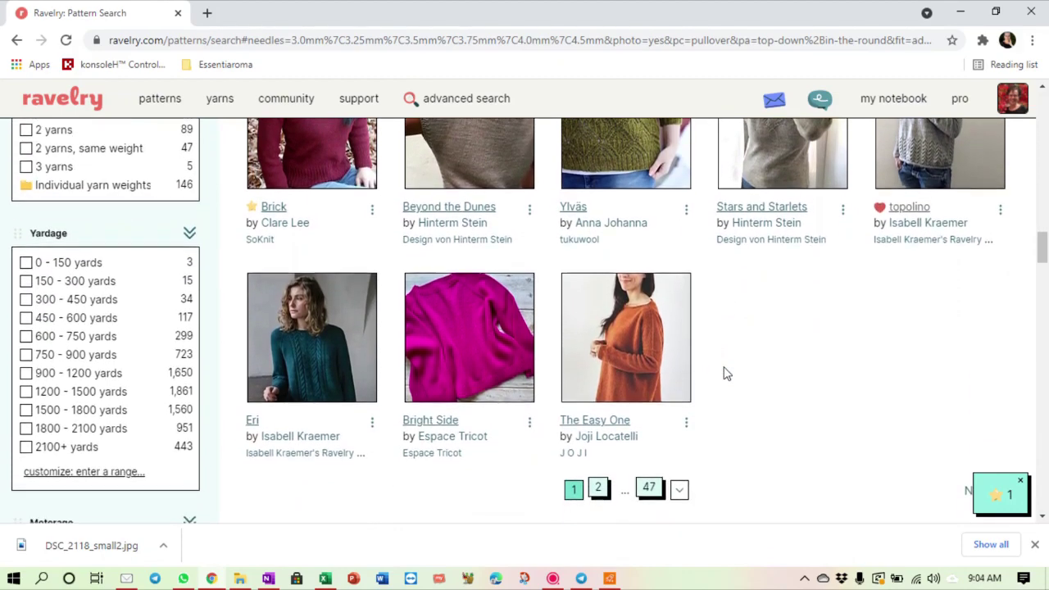
scroll(726, 374, down, 1)
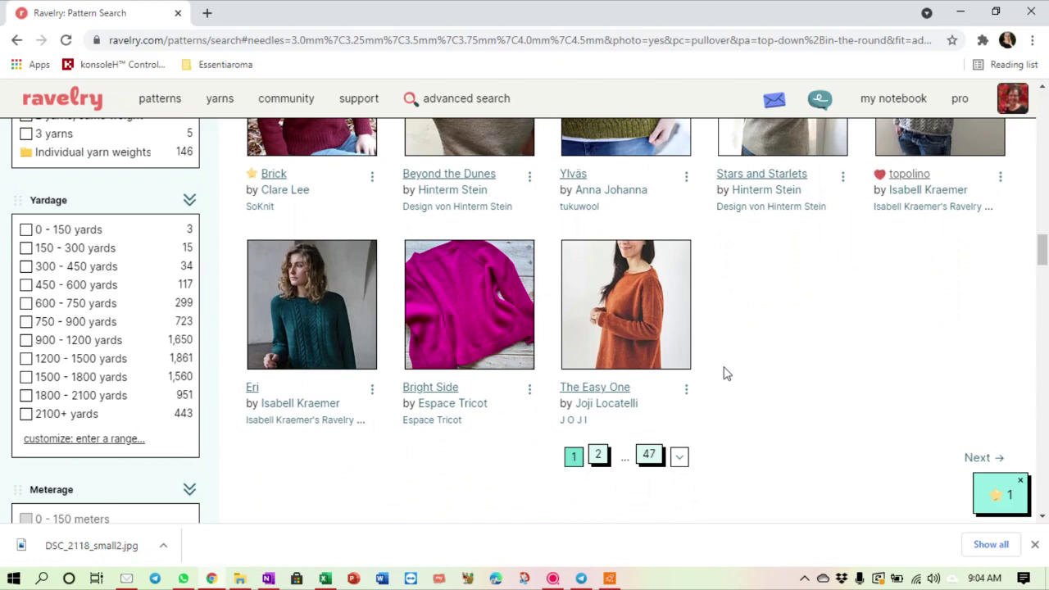
scroll(726, 374, down, 1)
scroll(726, 374, down, 1)
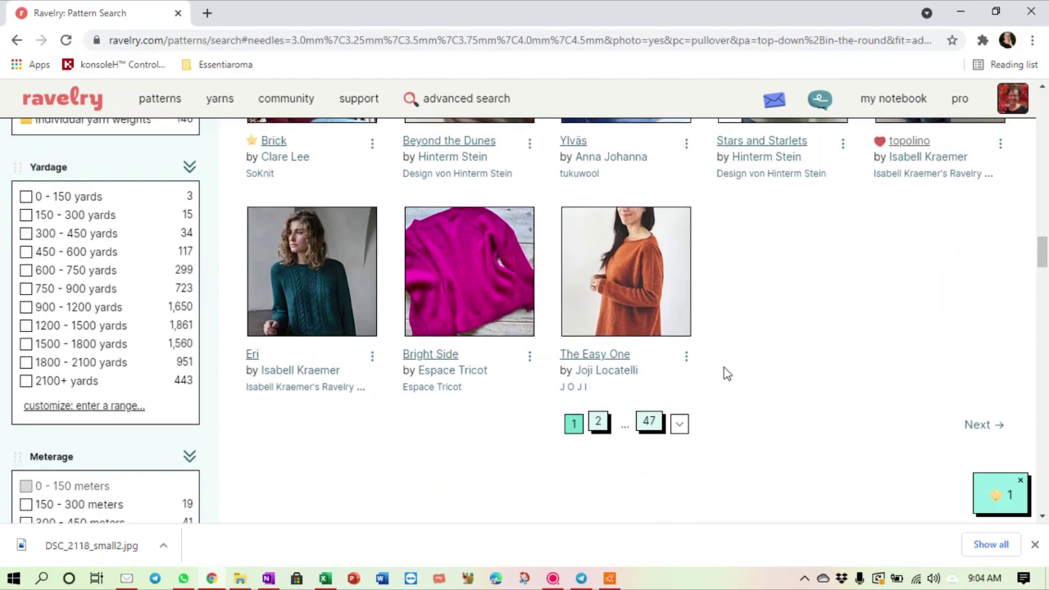
click(977, 426)
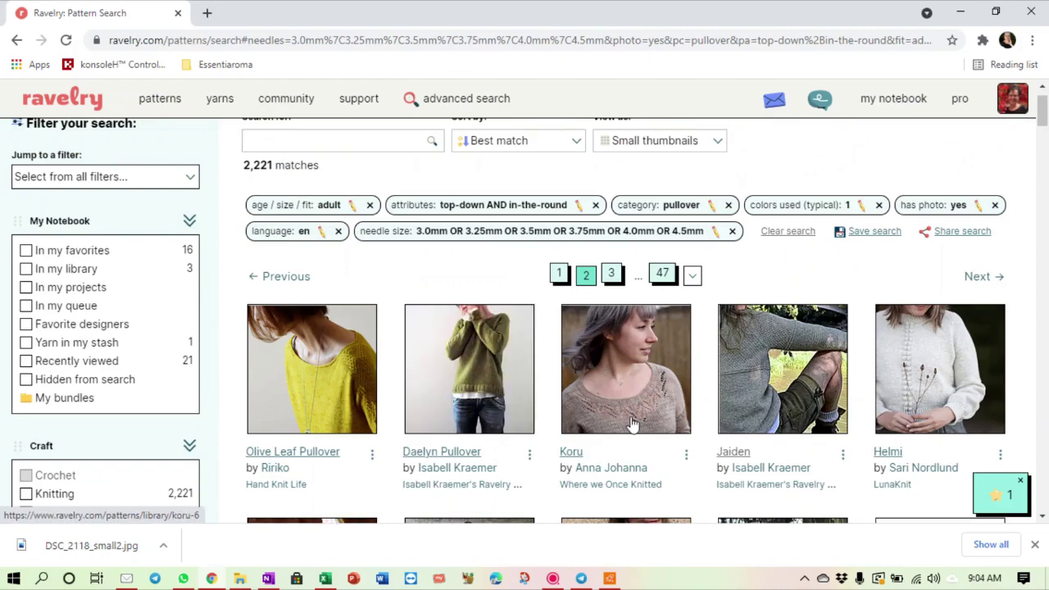
Step: Mark Koru to remember and compare from its three-dot menu
scroll(631, 423, down, 1)
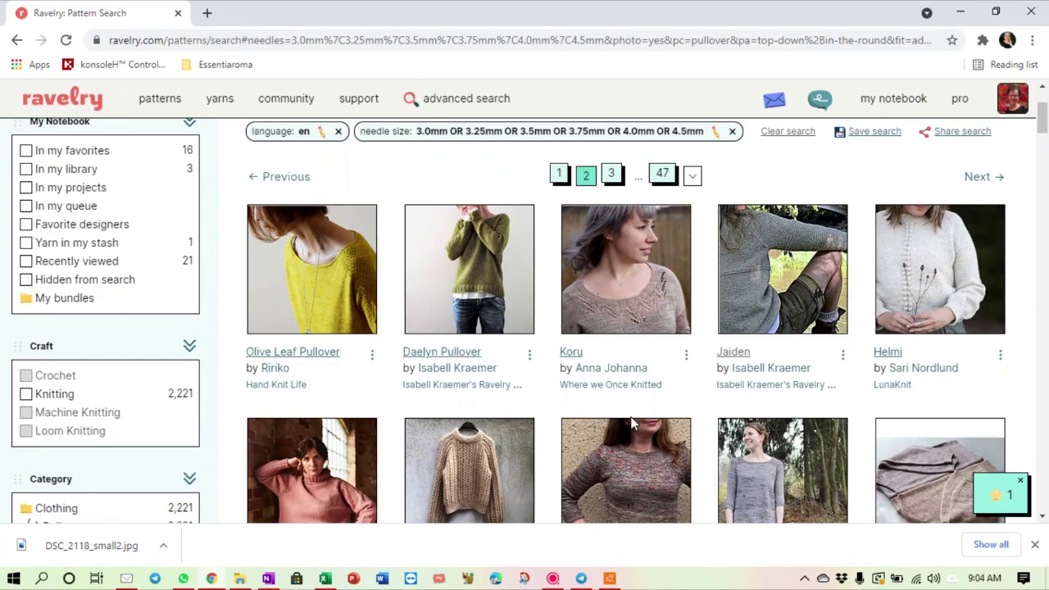
scroll(631, 423, down, 1)
scroll(632, 423, up, 1)
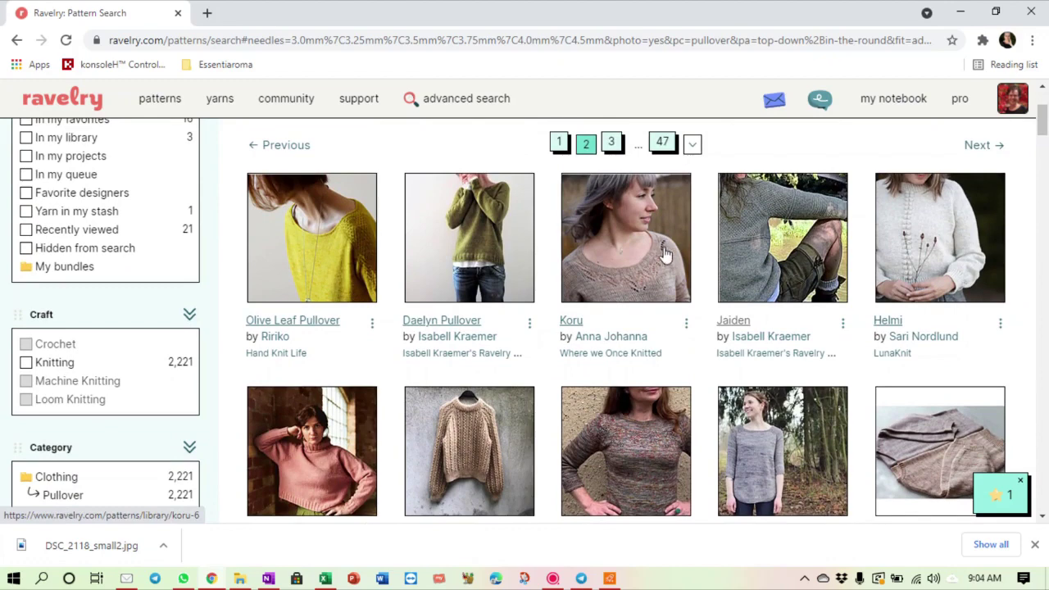
click(688, 324)
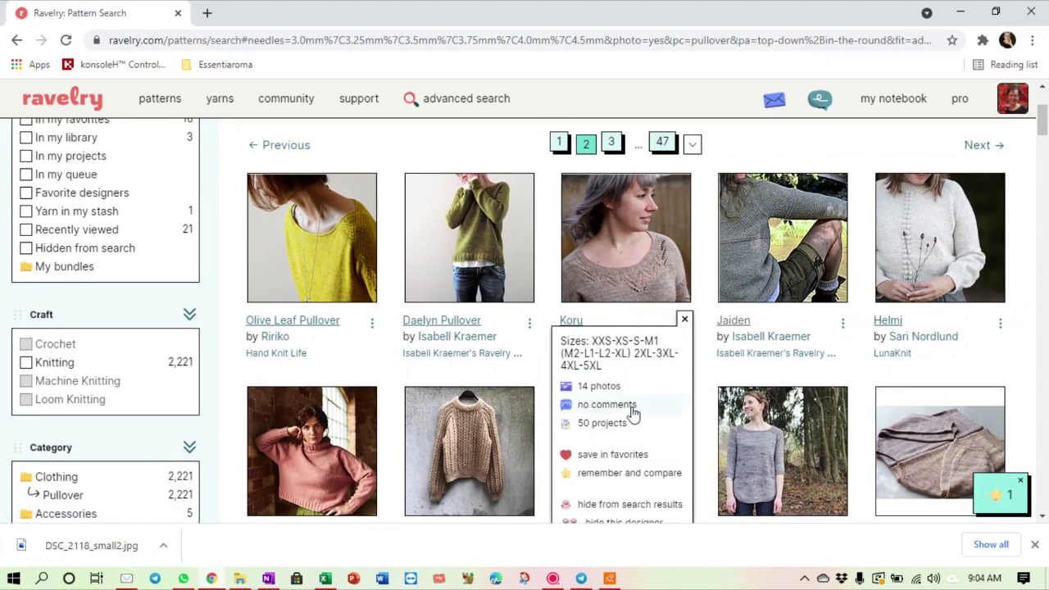
click(573, 475)
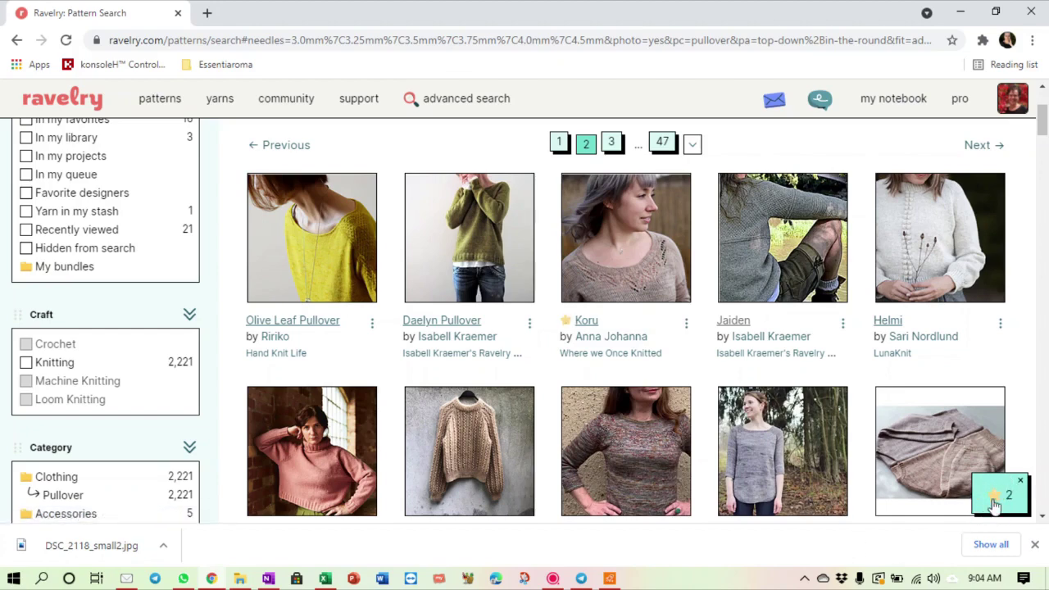
Step: Go to page 3 of the pullover results
scroll(616, 469, down, 4)
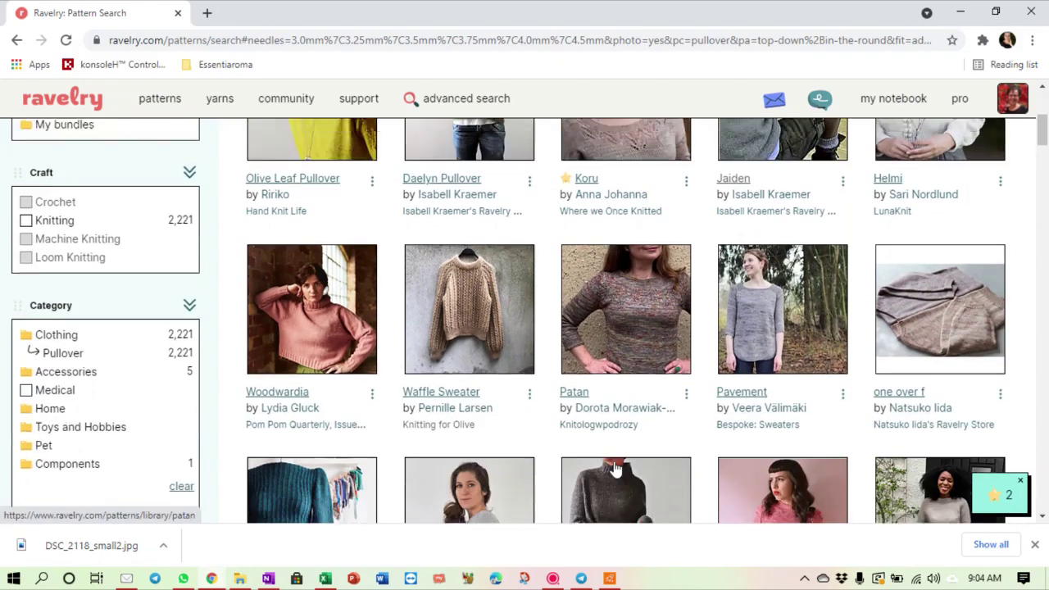
scroll(617, 469, down, 2)
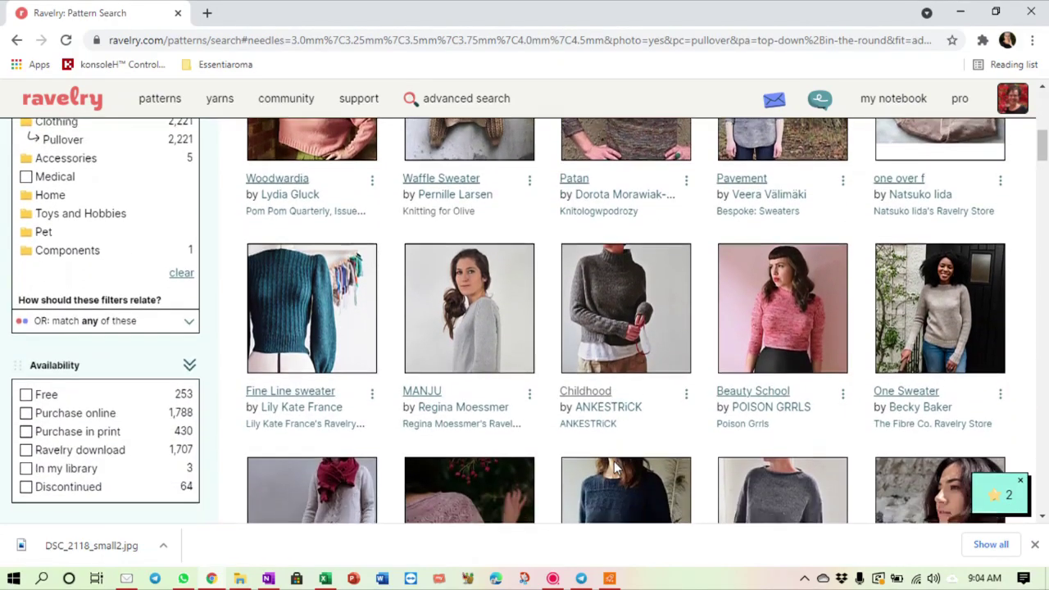
scroll(616, 469, down, 3)
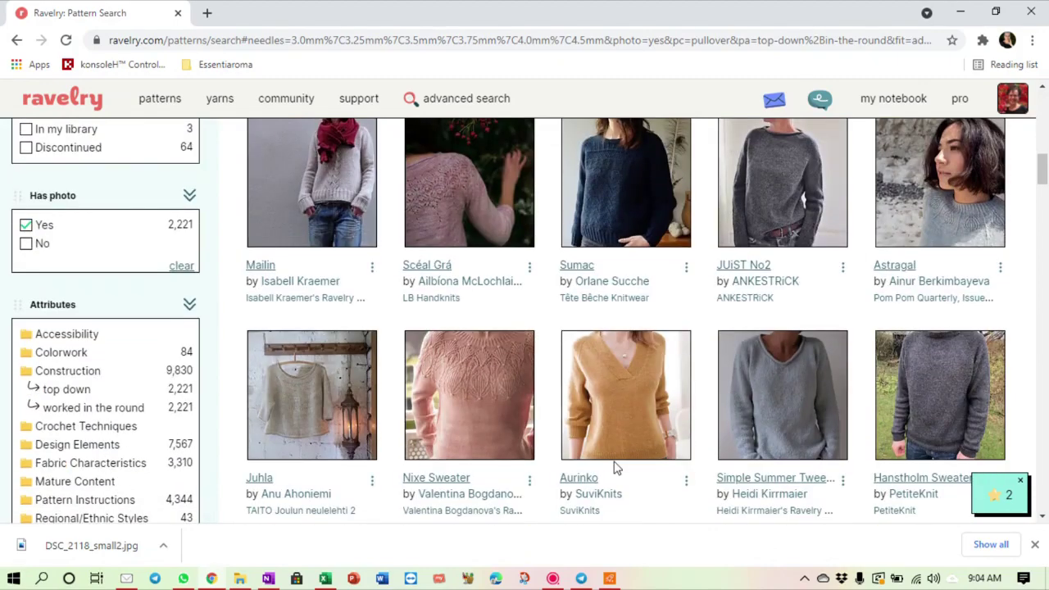
scroll(616, 468, down, 3)
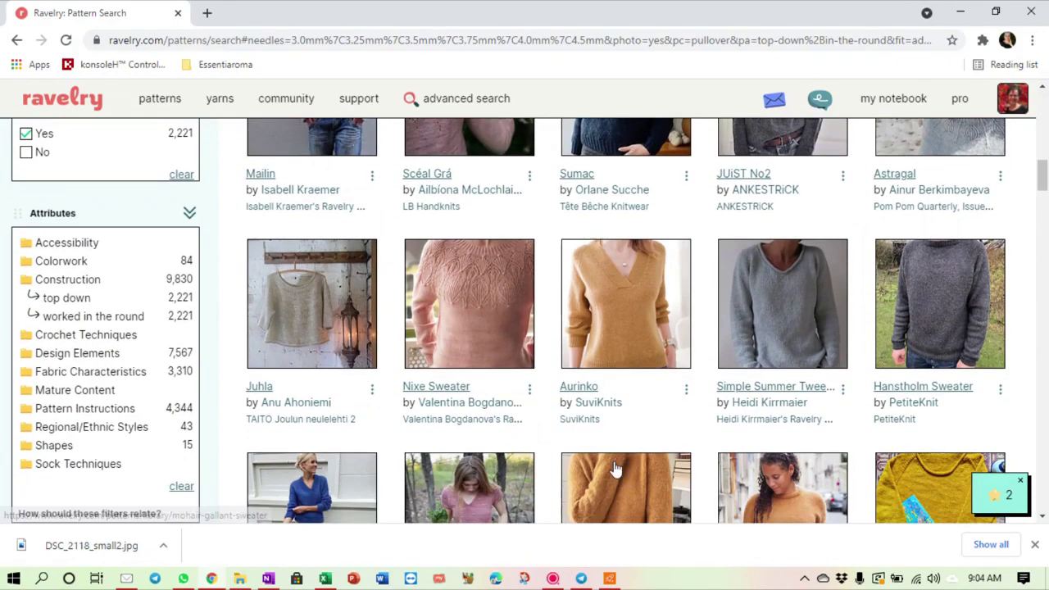
scroll(616, 467, down, 1)
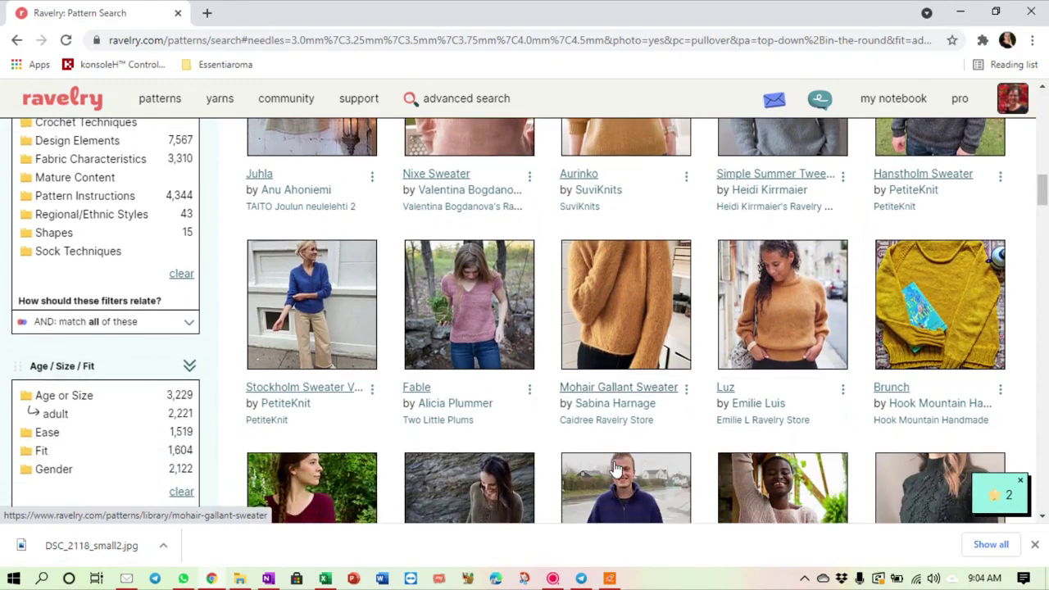
scroll(617, 469, down, 2)
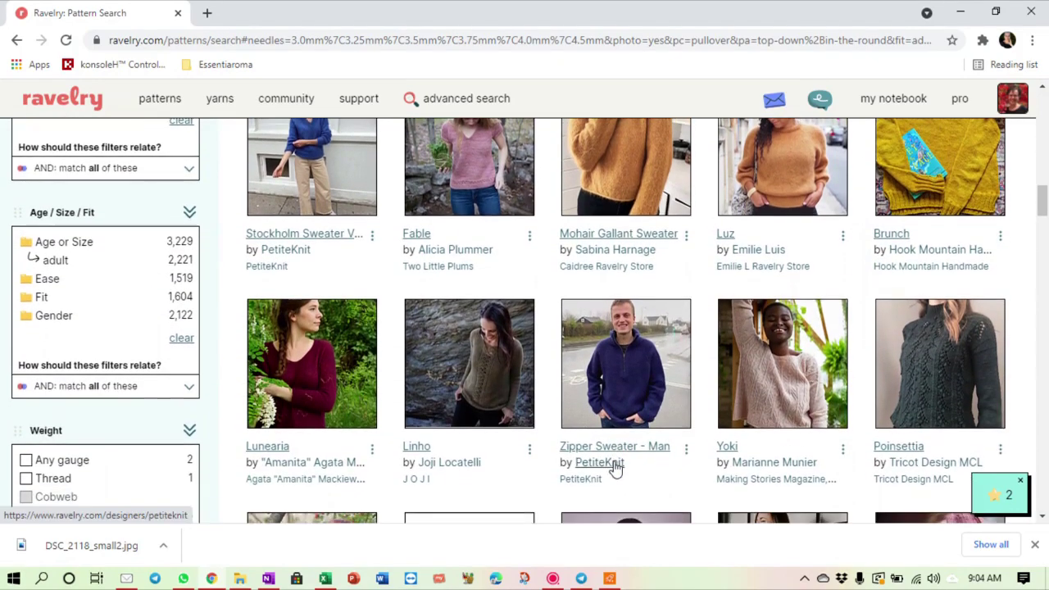
scroll(617, 468, down, 2)
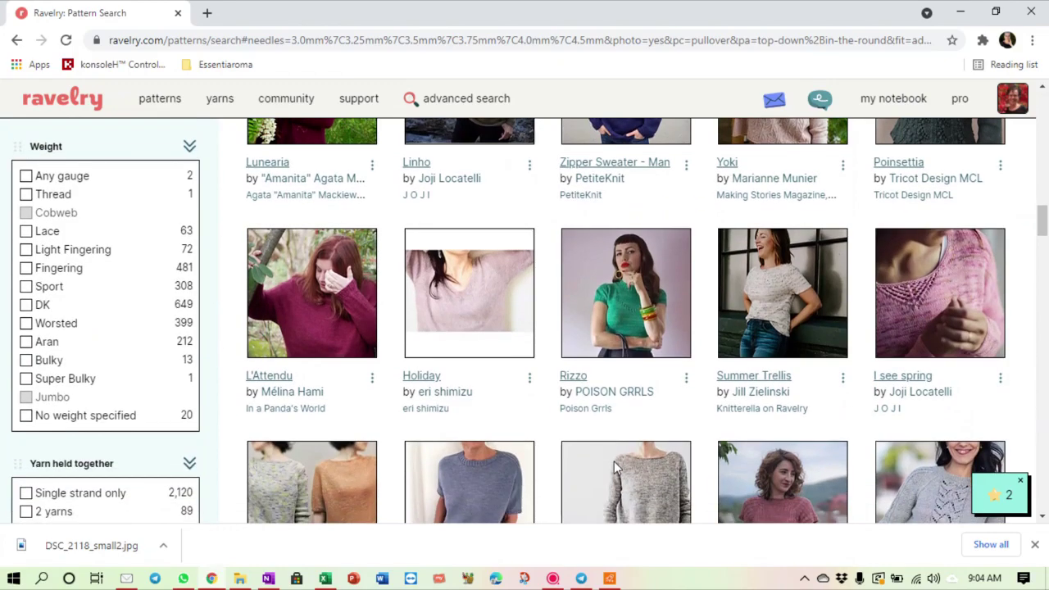
scroll(617, 468, down, 3)
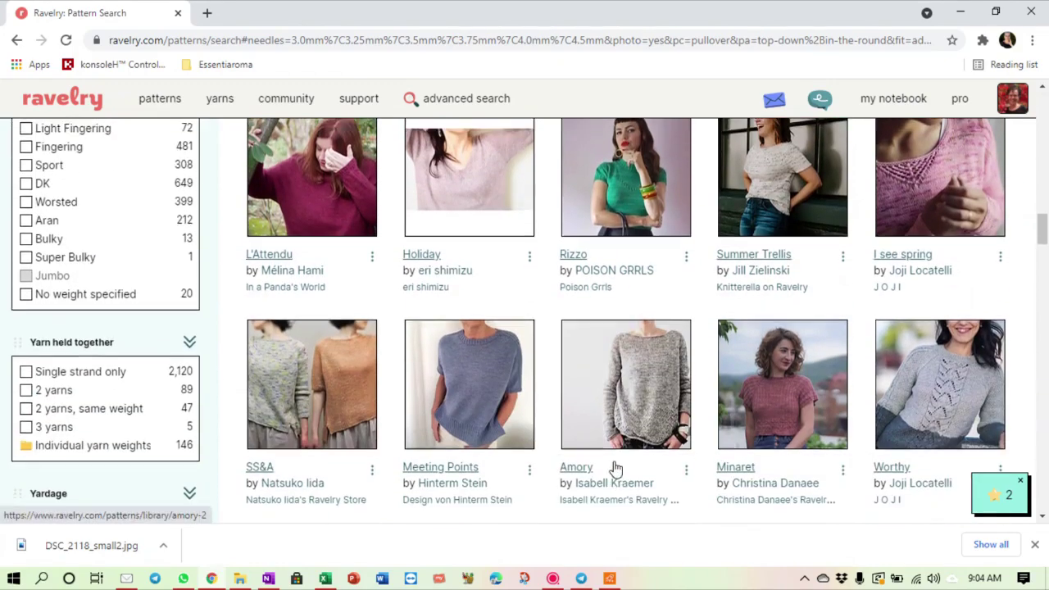
scroll(617, 468, down, 1)
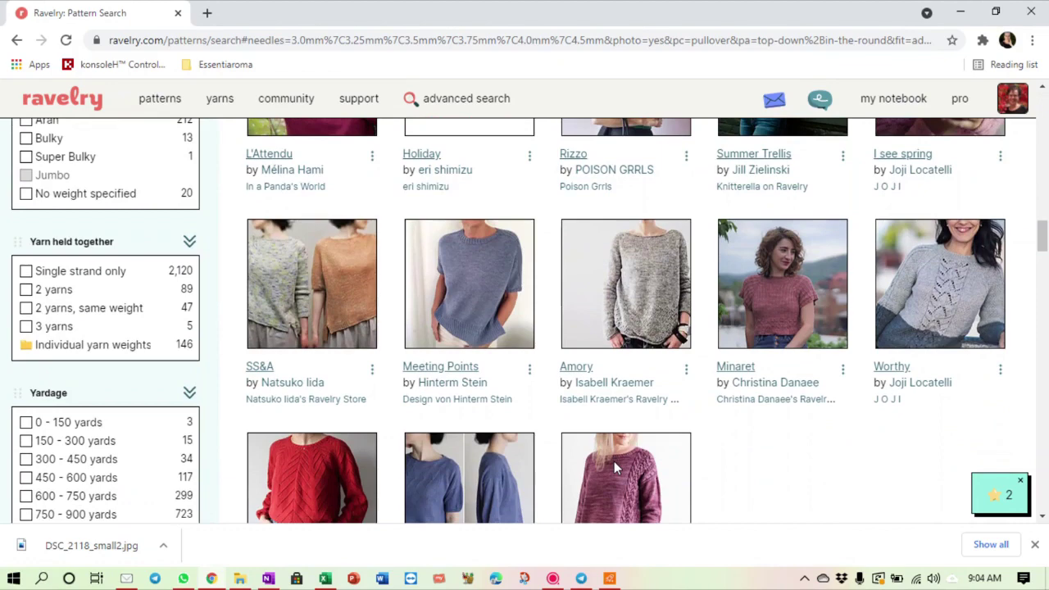
scroll(614, 462, down, 2)
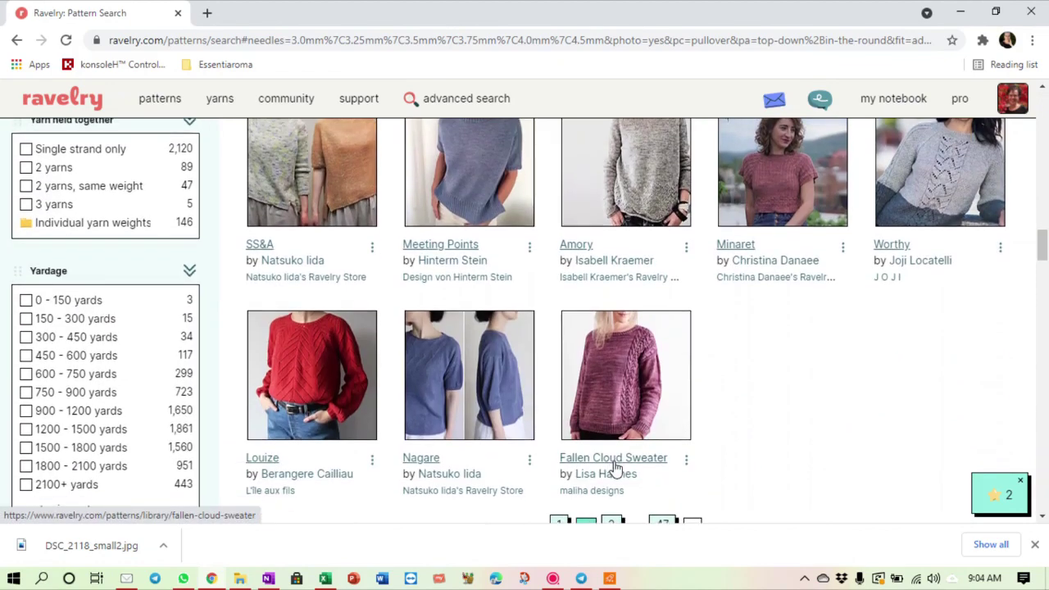
scroll(617, 469, down, 1)
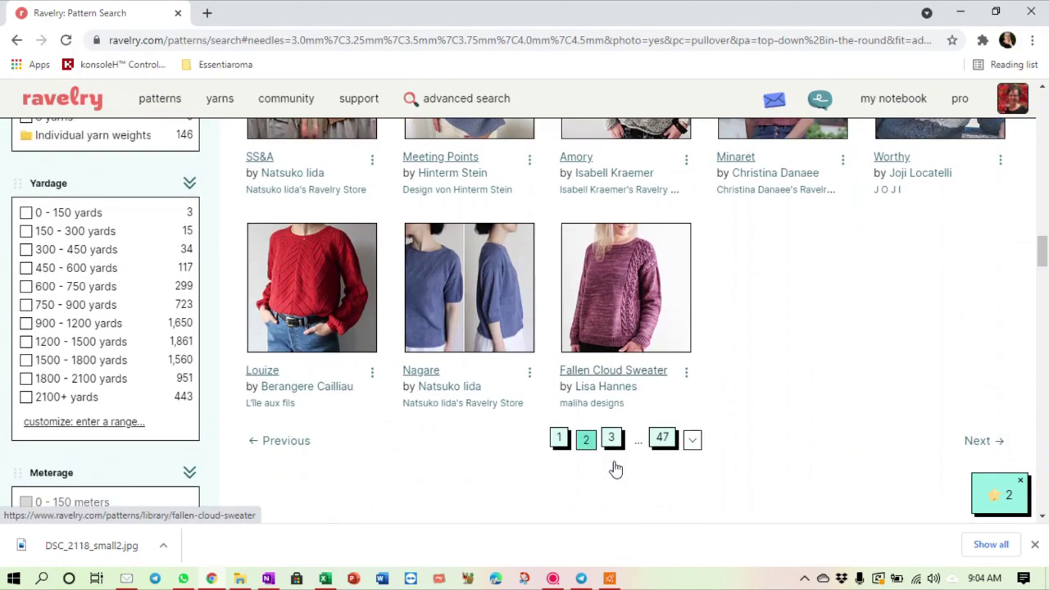
click(976, 441)
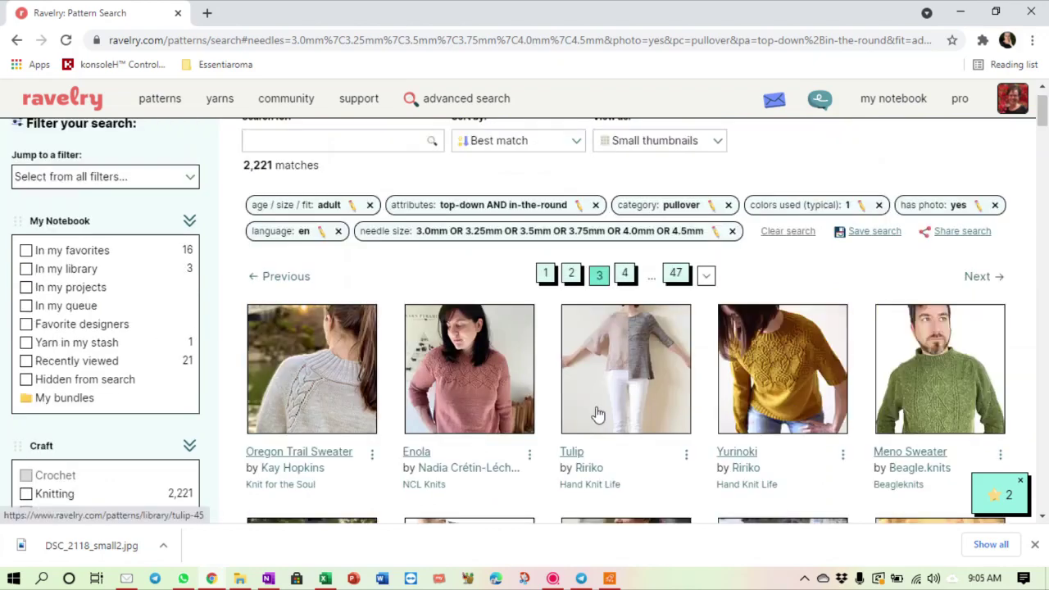
Step: Mark Sternenklar to remember and compare
scroll(598, 414, down, 2)
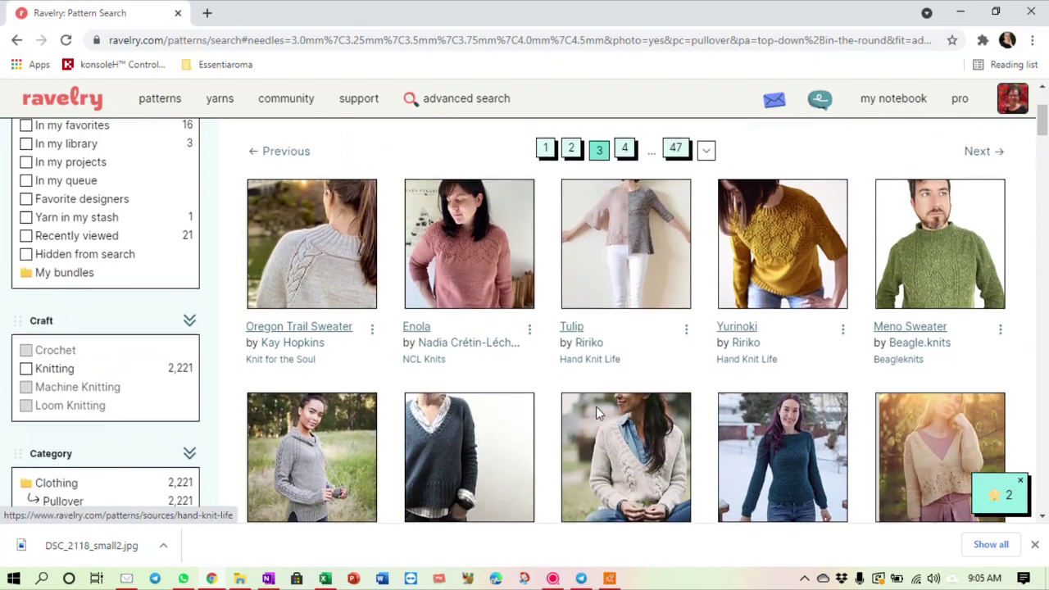
scroll(596, 407, down, 1)
scroll(598, 410, down, 1)
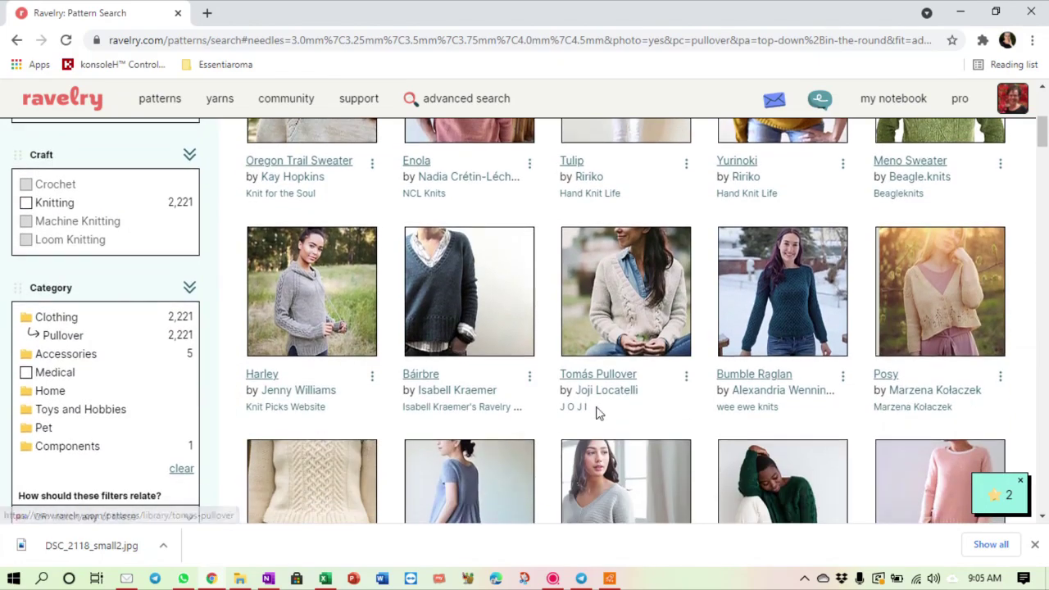
scroll(596, 413, down, 3)
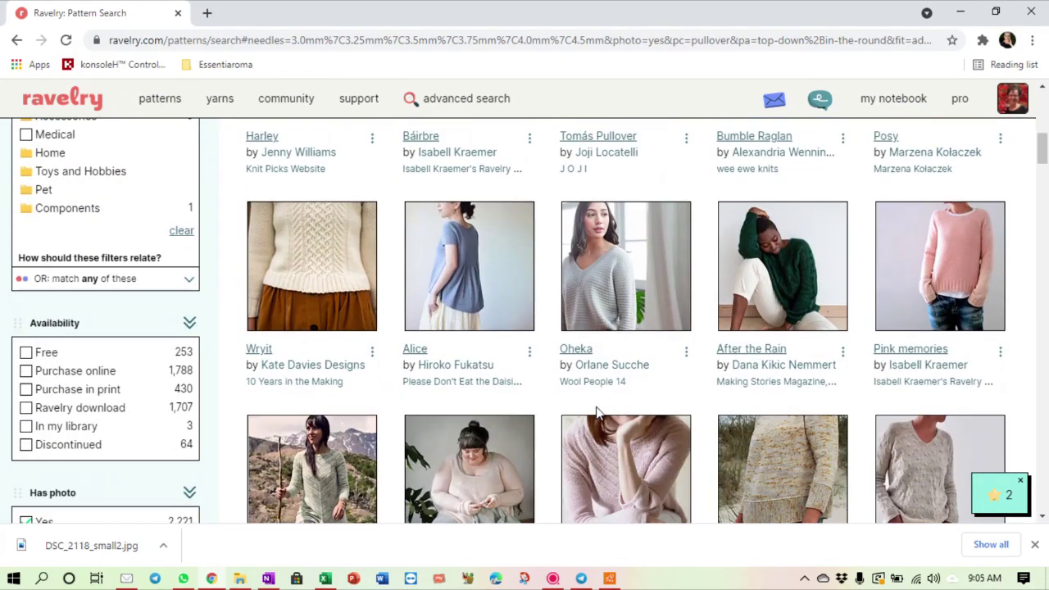
scroll(596, 412, down, 2)
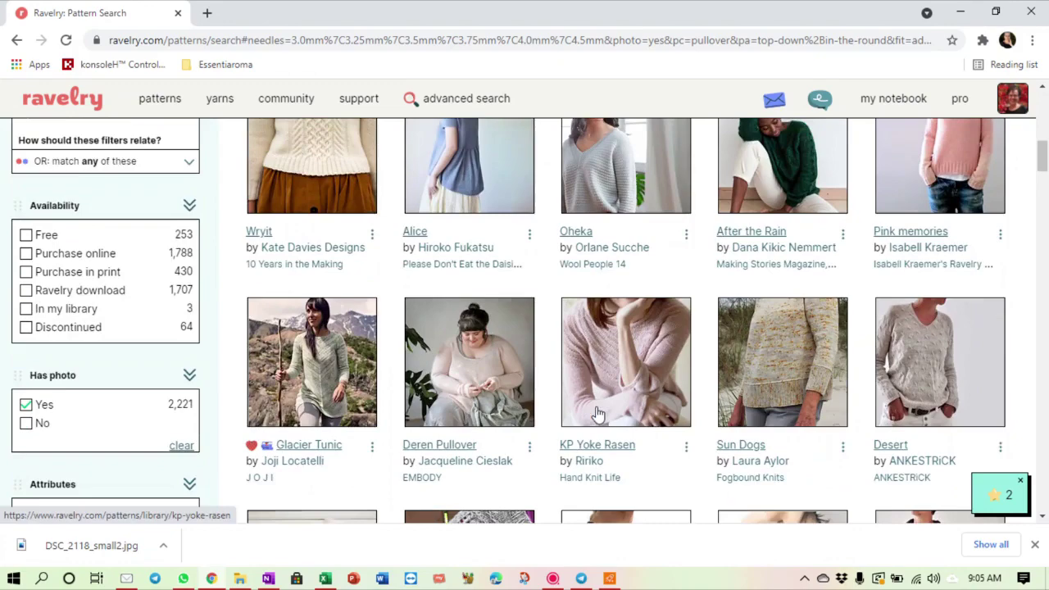
scroll(598, 412, down, 1)
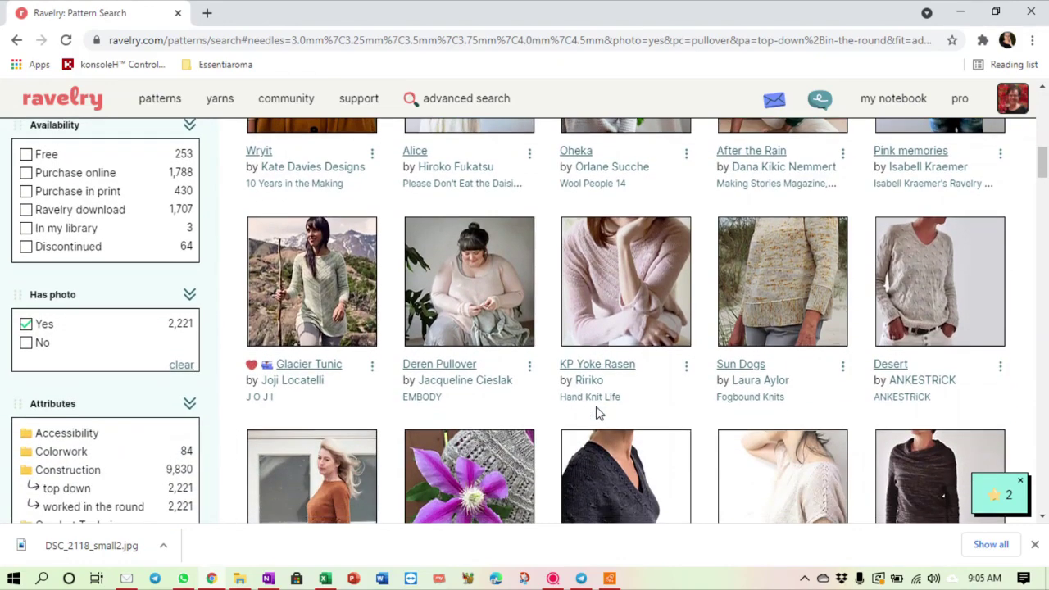
scroll(598, 413, down, 1)
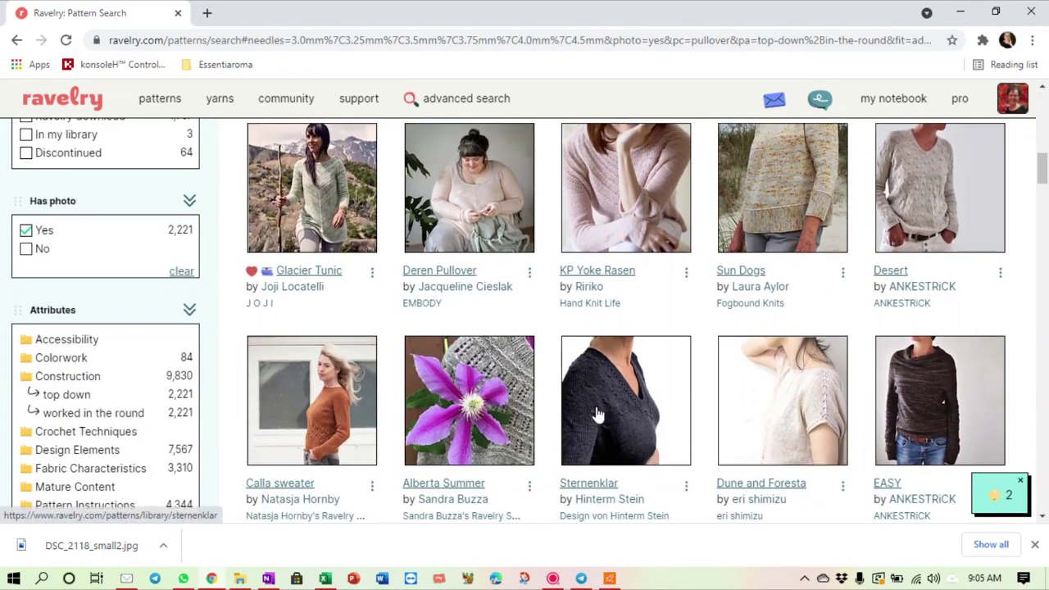
scroll(597, 413, down, 1)
scroll(598, 413, down, 1)
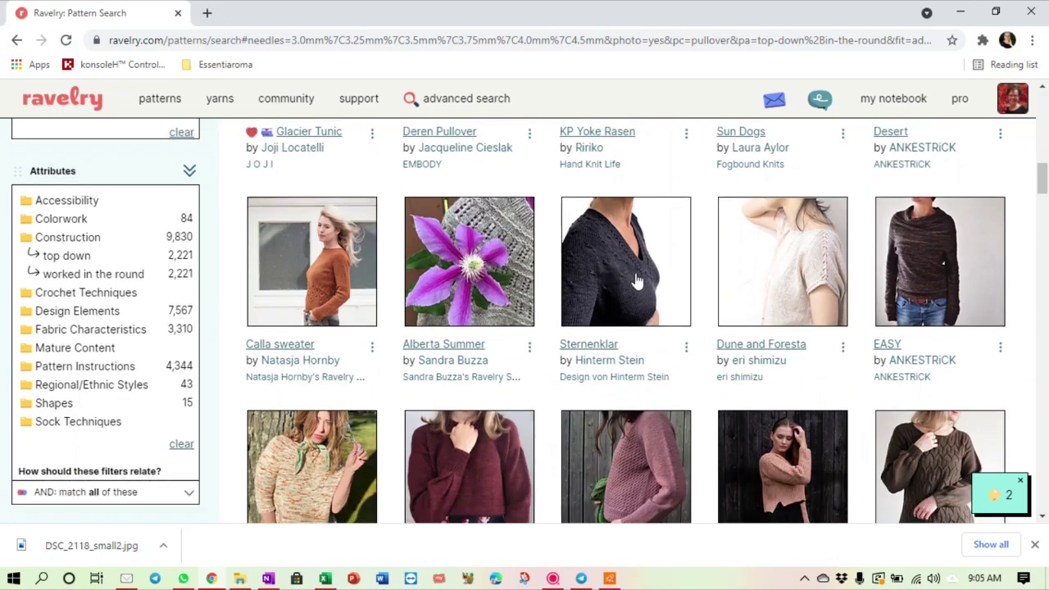
click(688, 349)
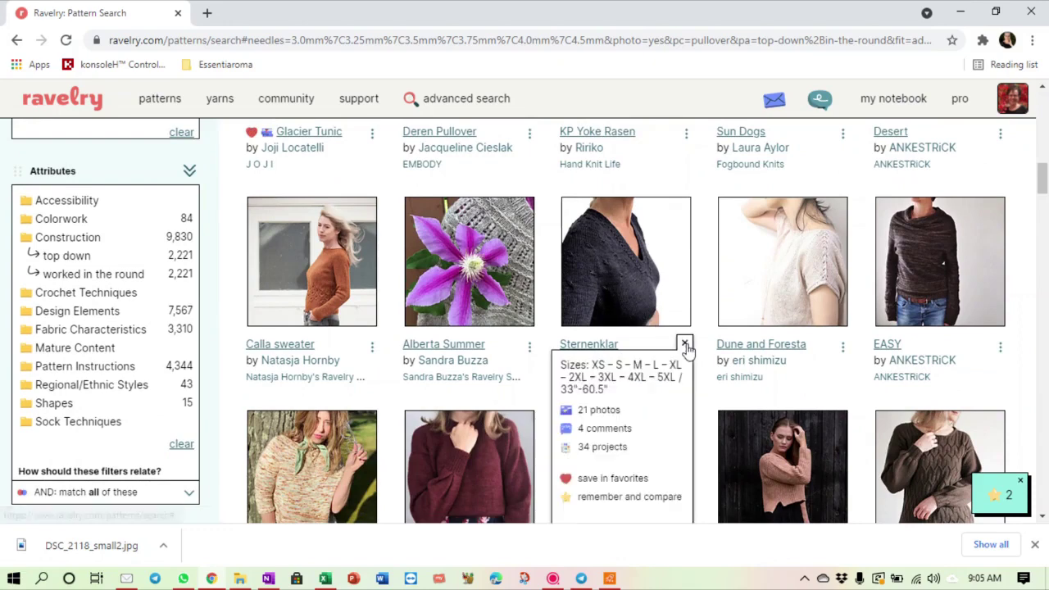
click(610, 496)
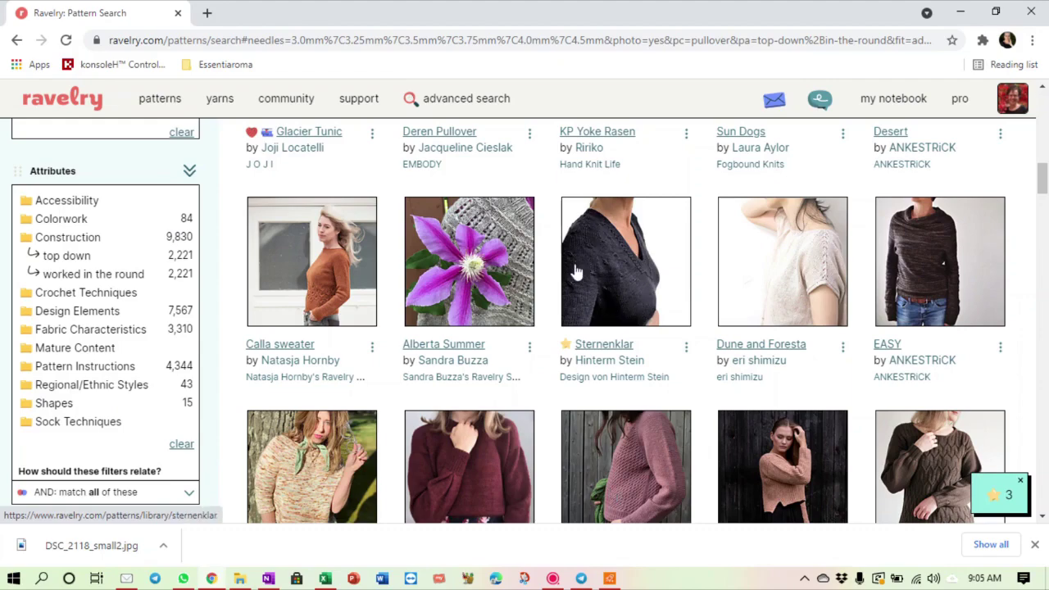
Step: Mark Glacier Ridge to remember and compare, bringing the count to 4
scroll(577, 272, down, 3)
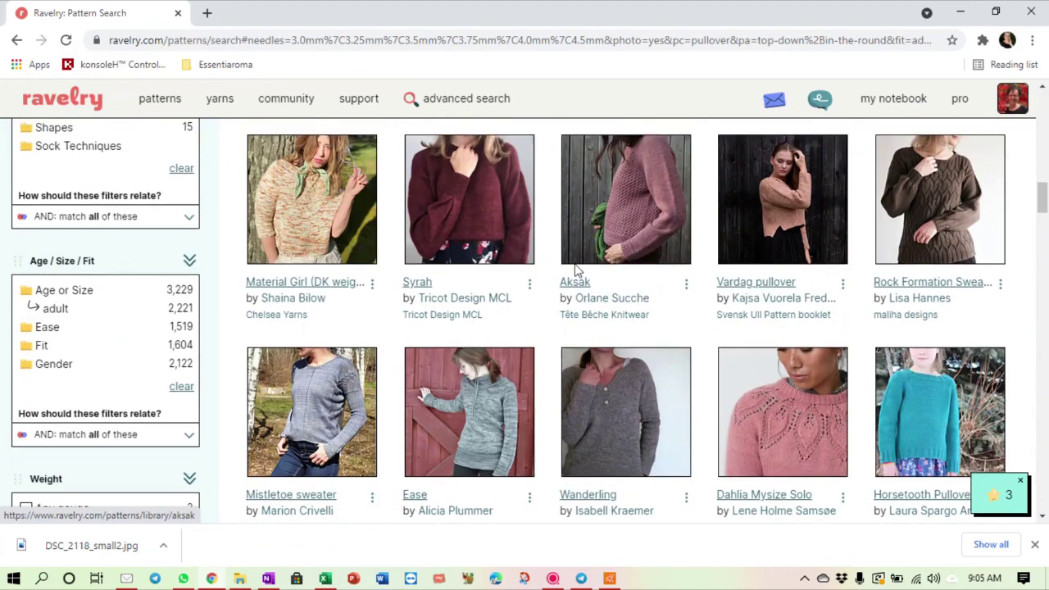
scroll(576, 273, down, 1)
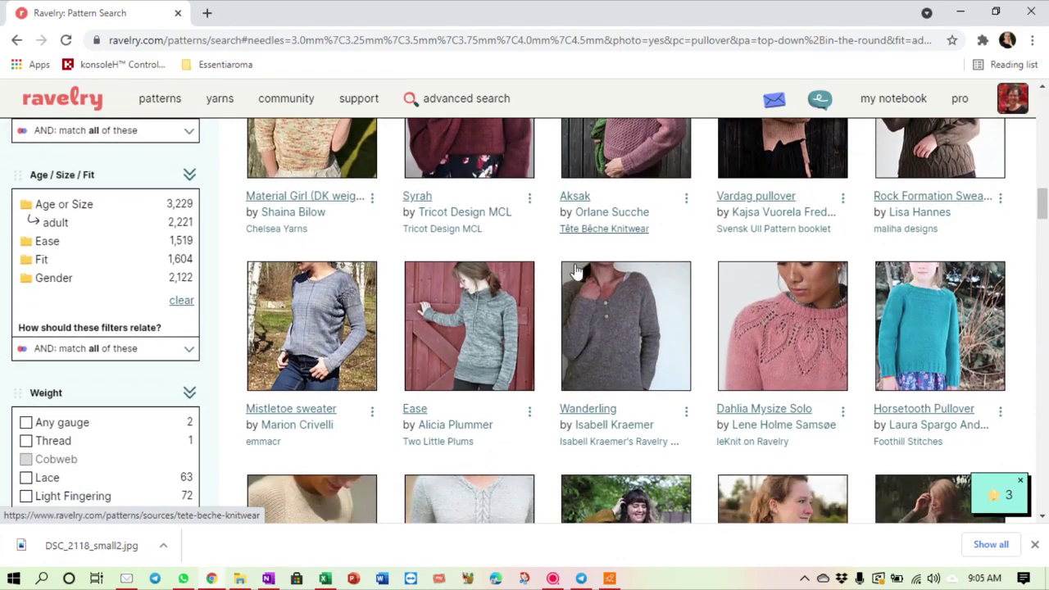
scroll(577, 272, down, 3)
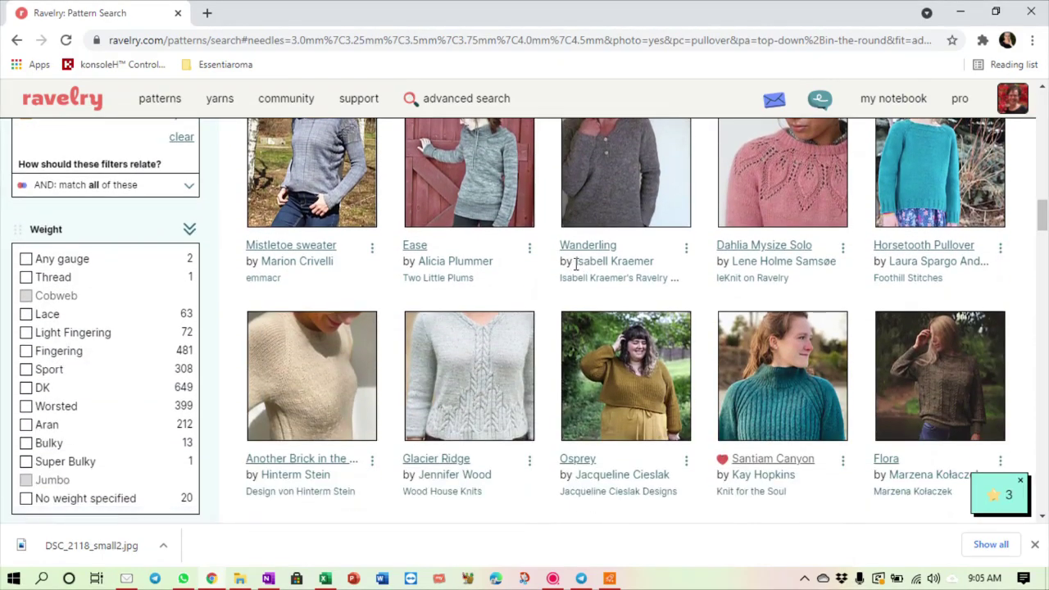
scroll(578, 264, down, 1)
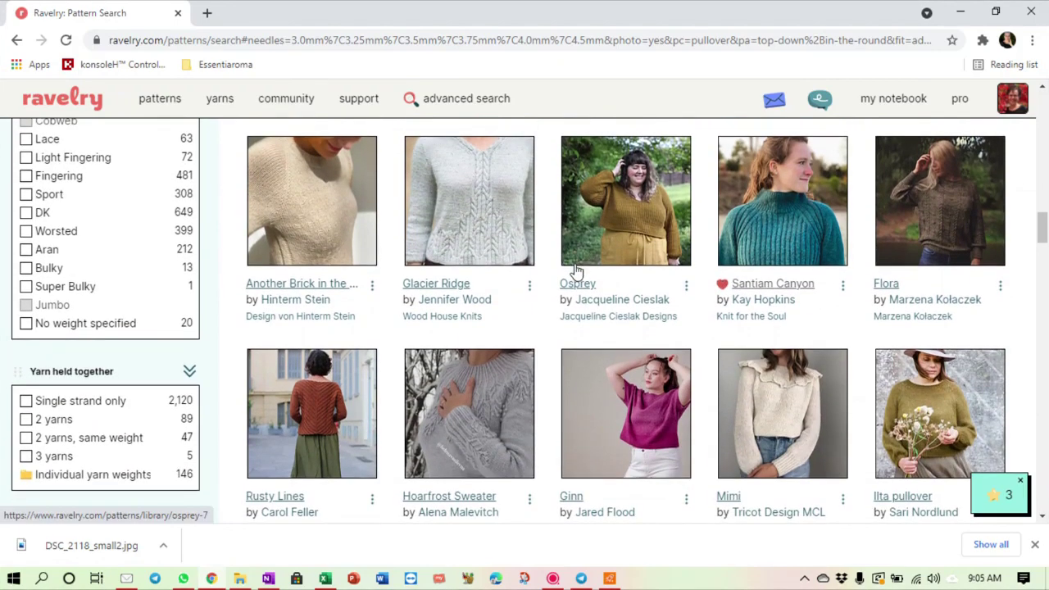
scroll(577, 272, down, 1)
scroll(577, 272, up, 1)
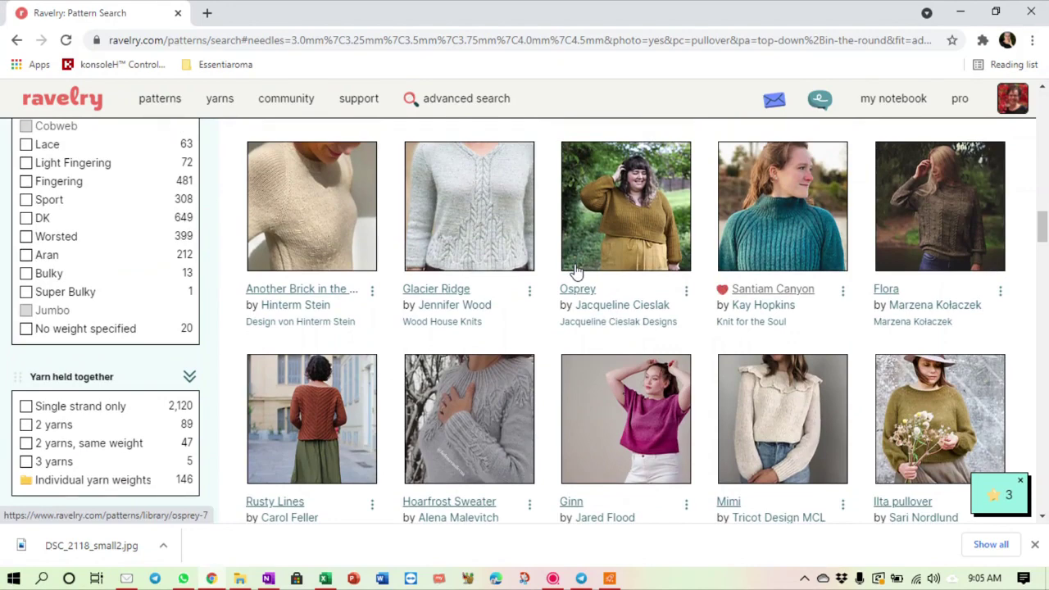
scroll(576, 272, up, 1)
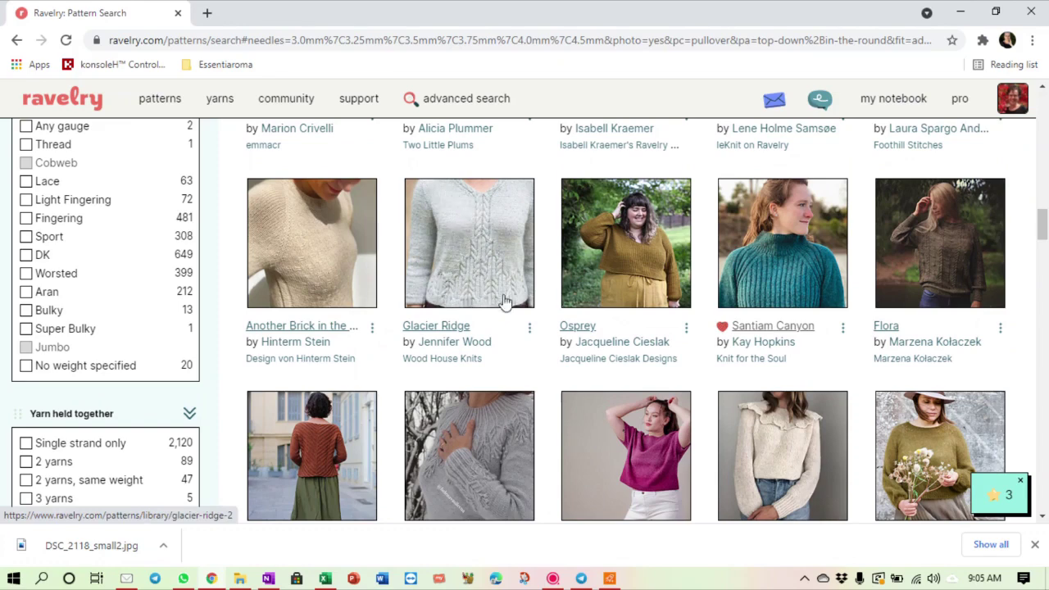
click(528, 327)
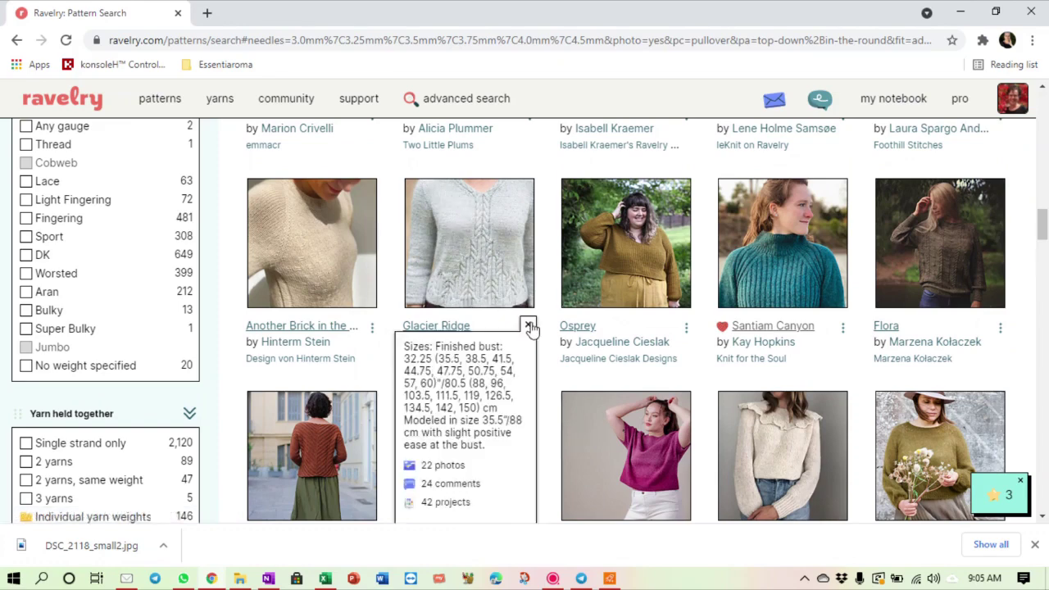
scroll(493, 394, down, 2)
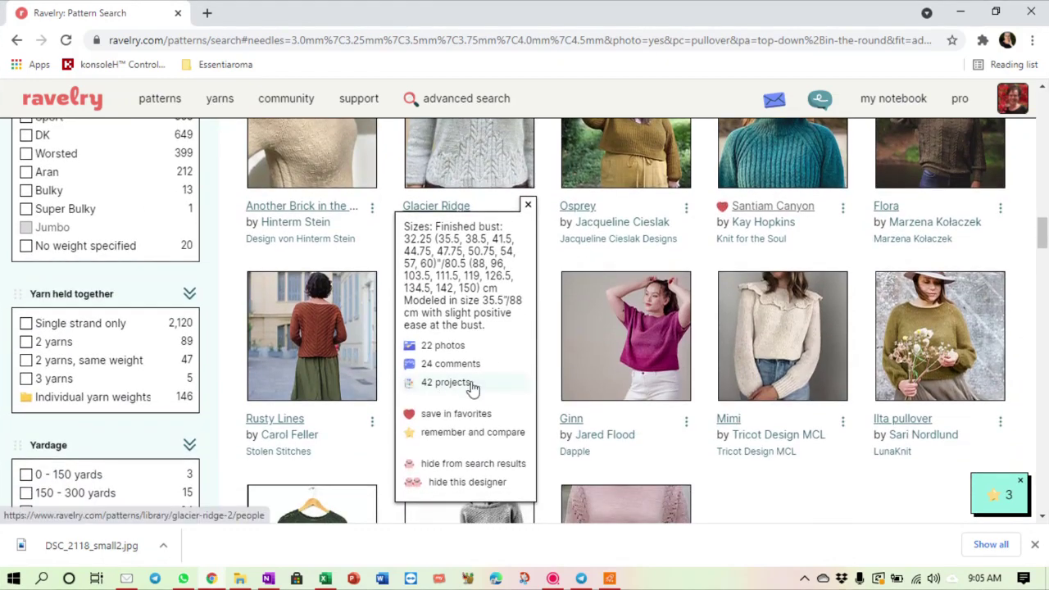
click(471, 441)
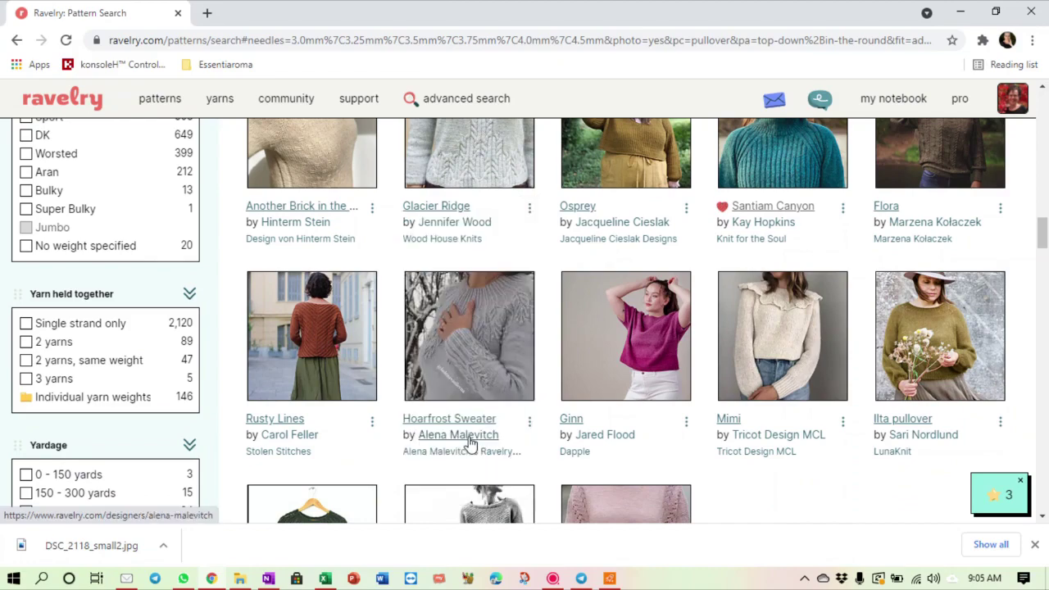
Step: Go to page 4 of the pullover results
scroll(470, 443, down, 2)
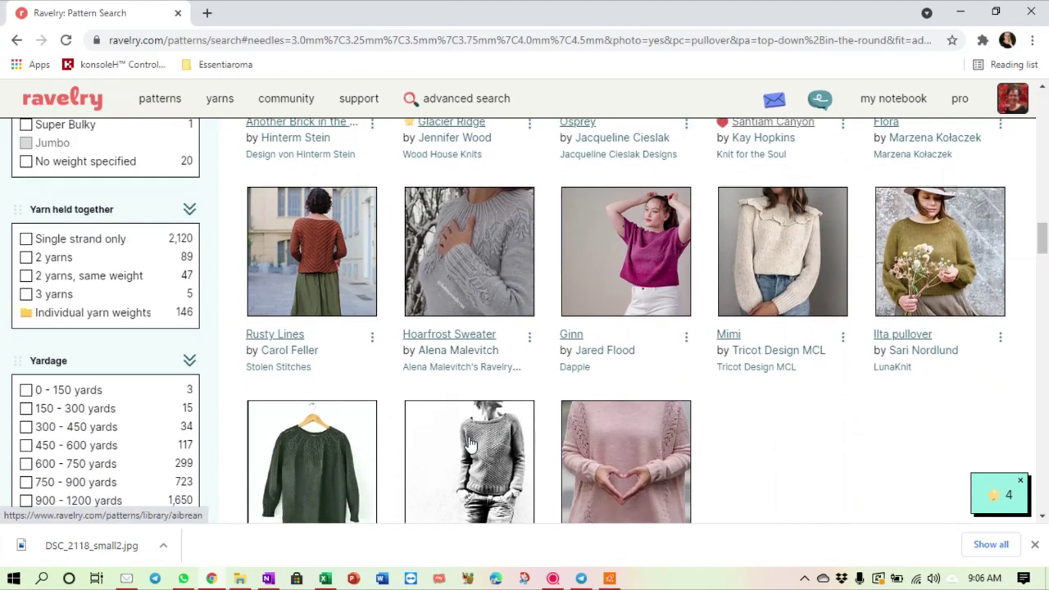
scroll(470, 443, down, 2)
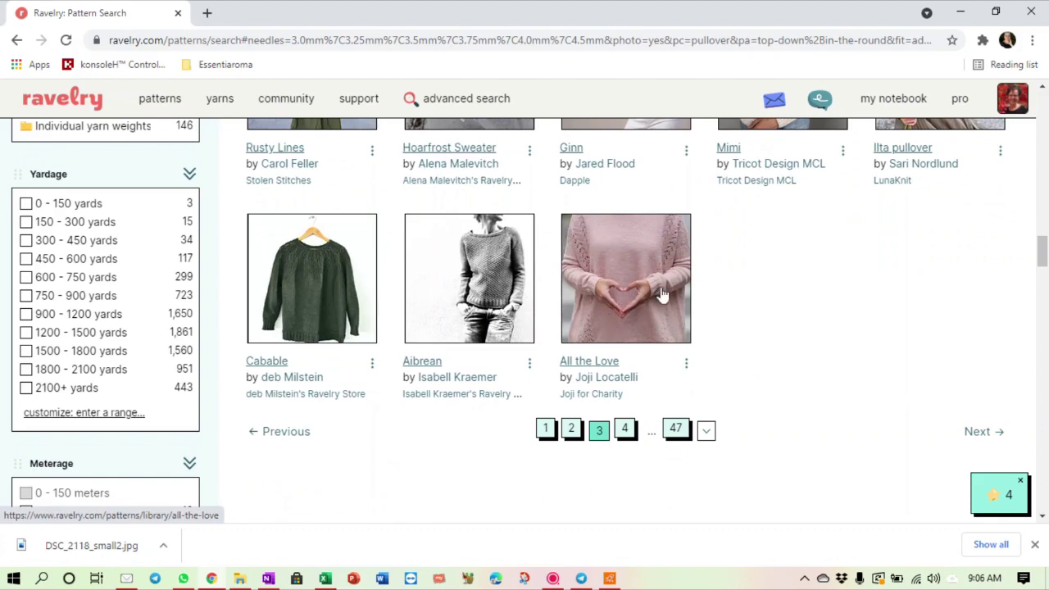
click(981, 434)
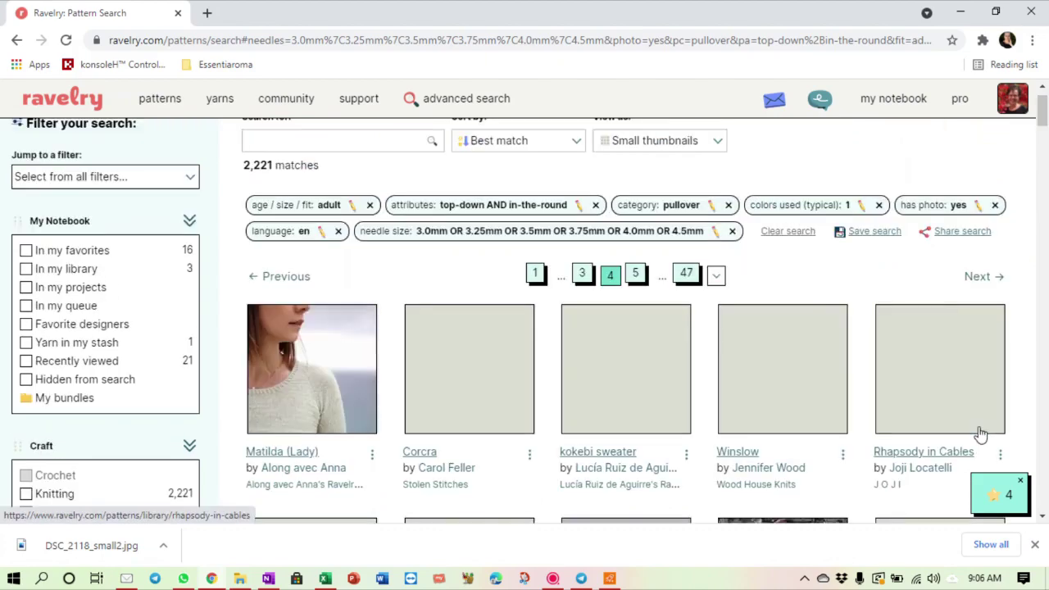
Step: Mark Corcra and Firenze to remember and compare
scroll(681, 426, down, 2)
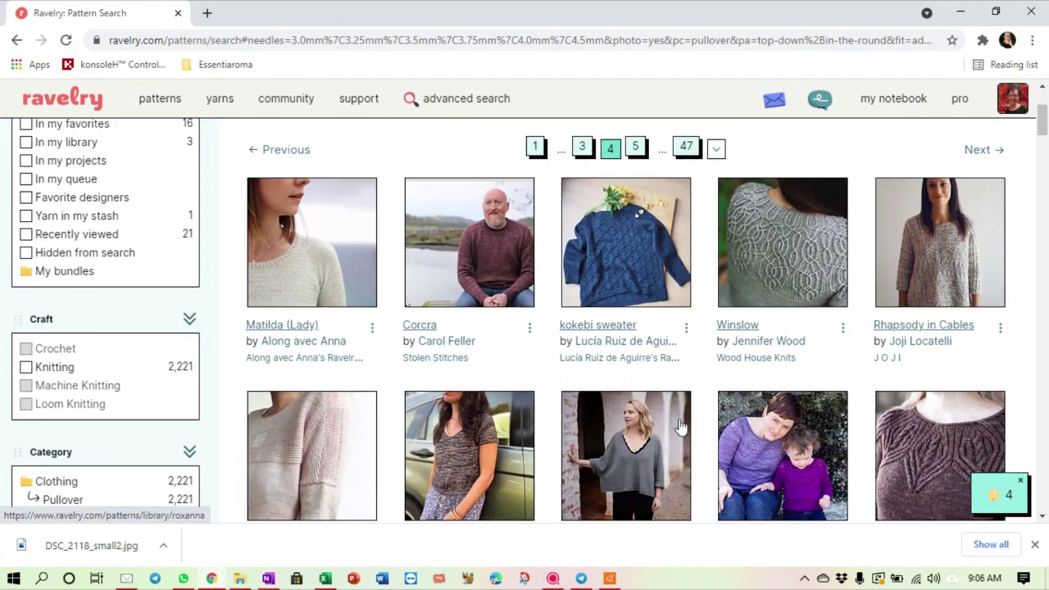
scroll(680, 427, up, 1)
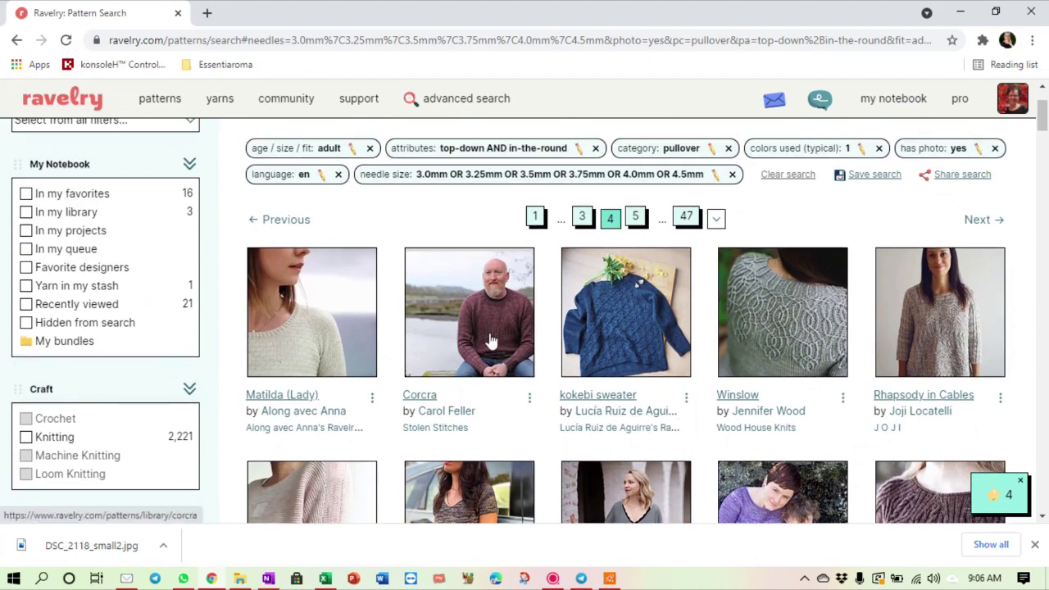
click(530, 398)
scroll(531, 402, down, 3)
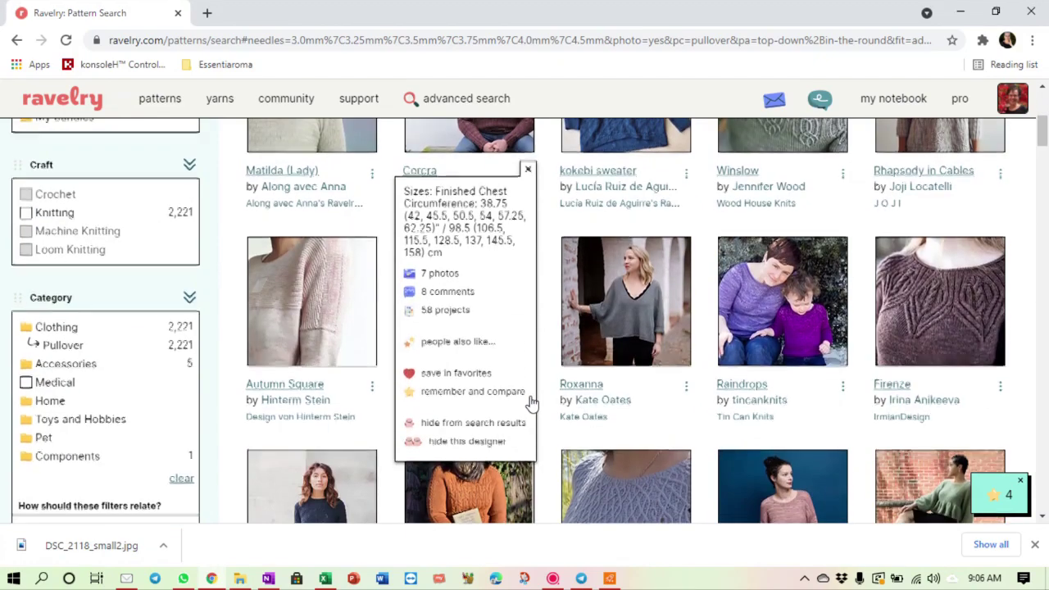
click(461, 392)
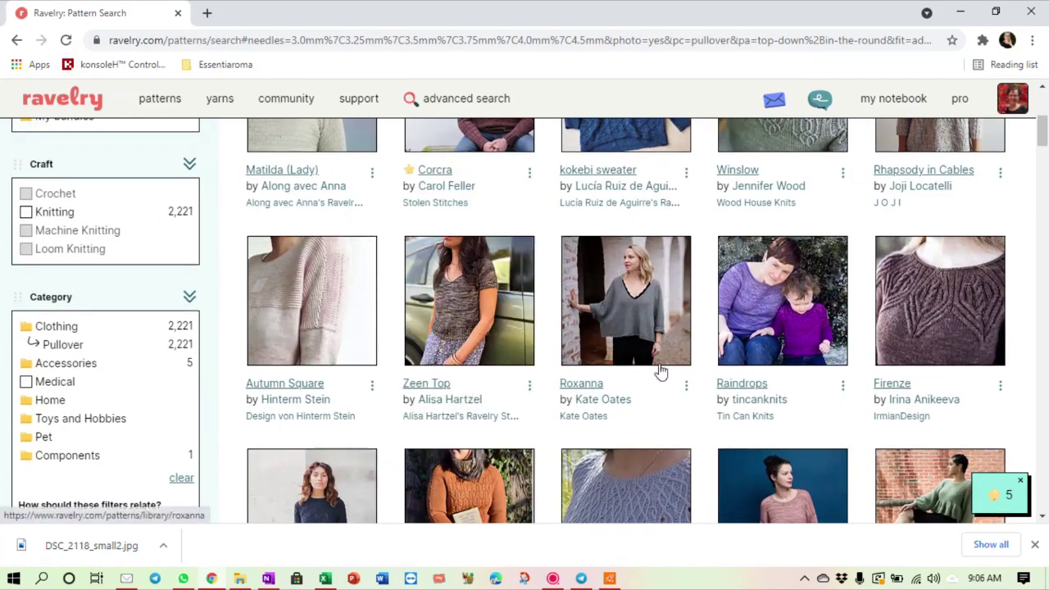
scroll(660, 371, down, 1)
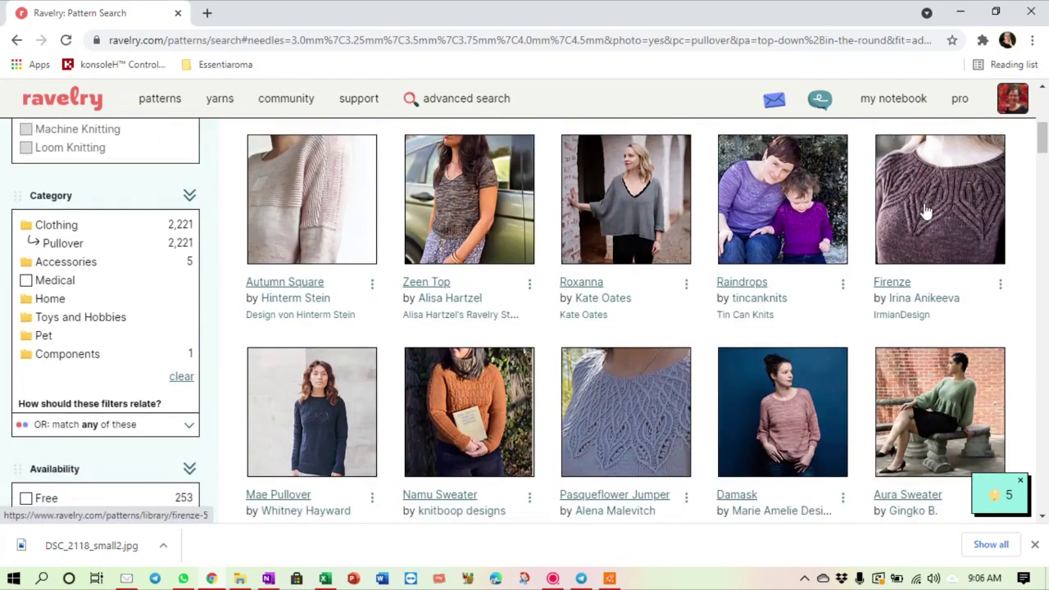
click(1001, 286)
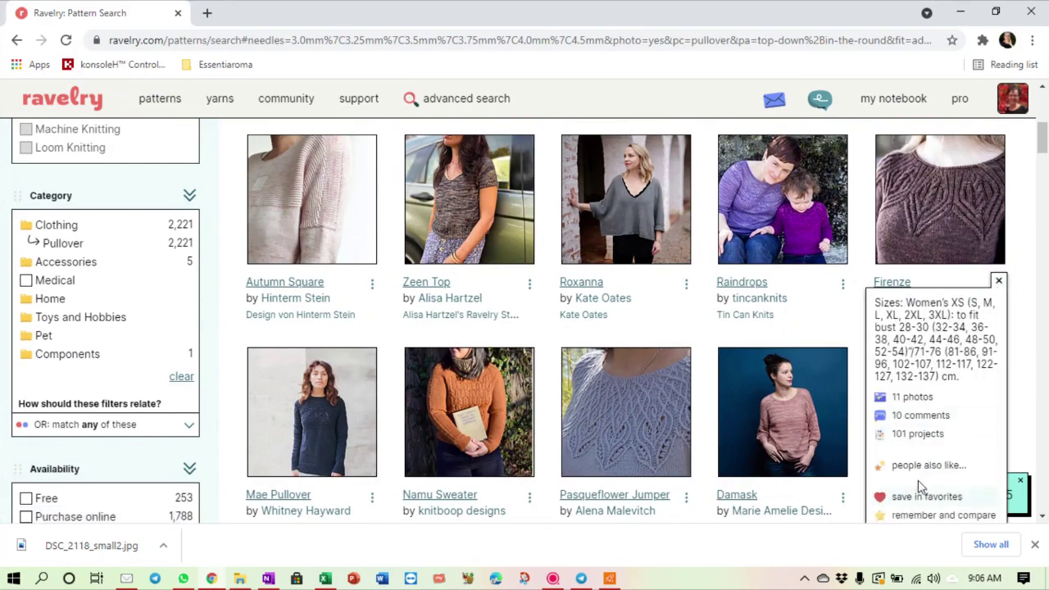
click(915, 514)
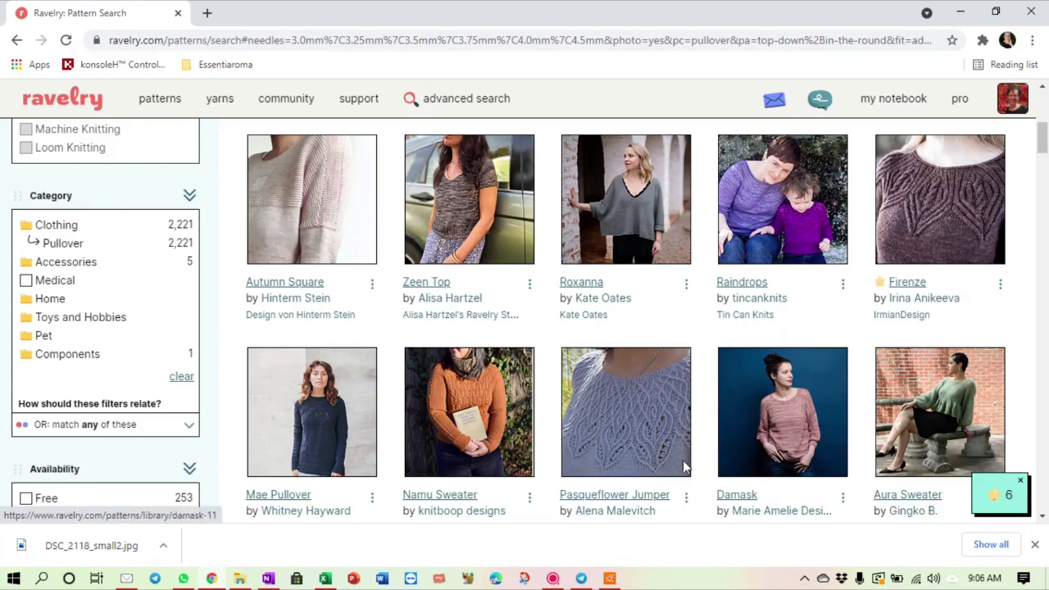
scroll(610, 457, down, 3)
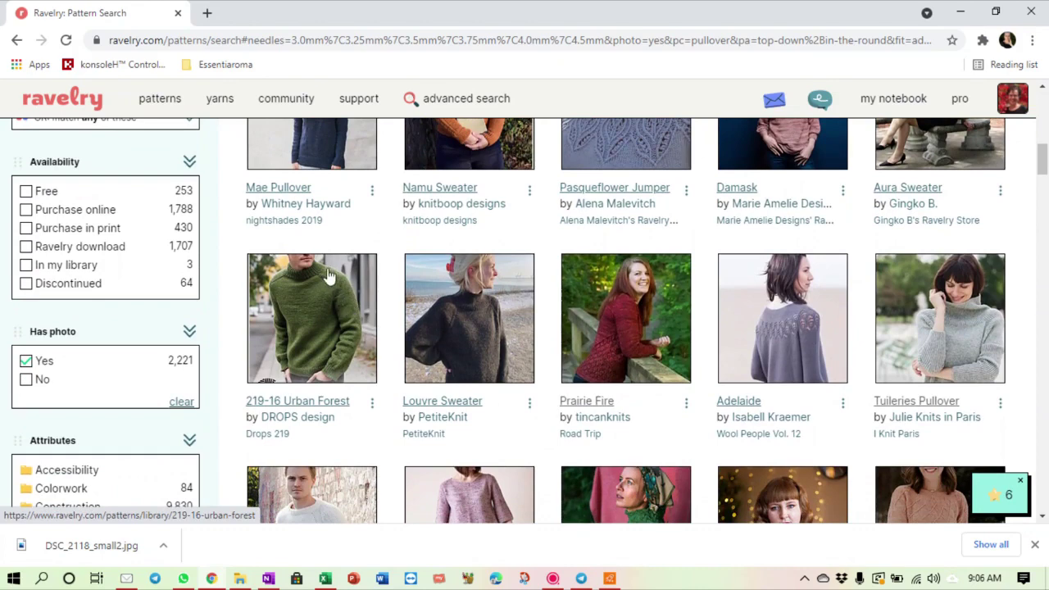
Step: Mark 219-16 Urban Forest for comparison and list all seven remembered patterns
click(372, 403)
scroll(369, 410, down, 3)
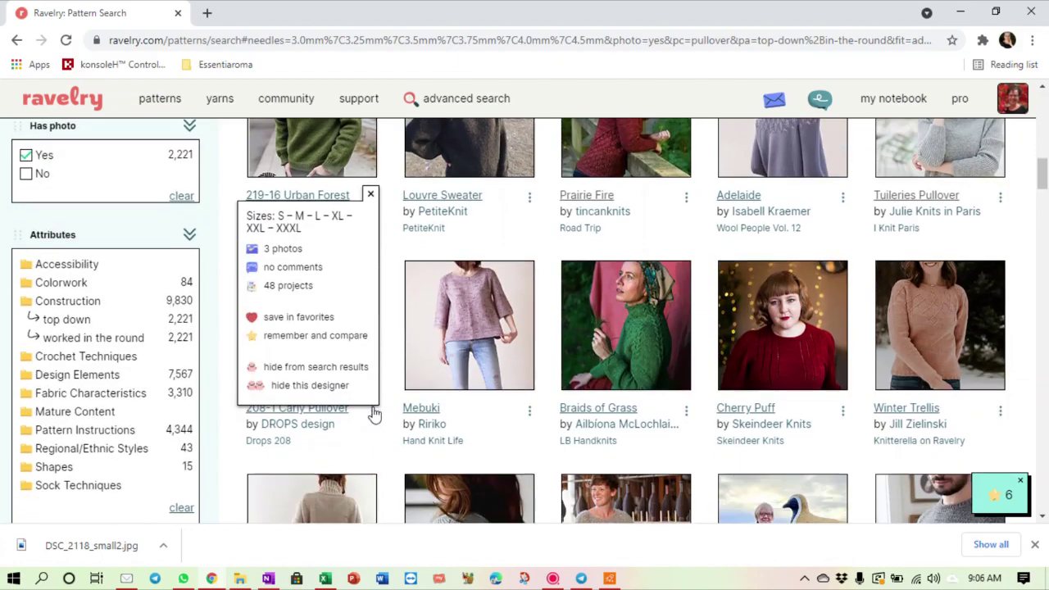
click(314, 346)
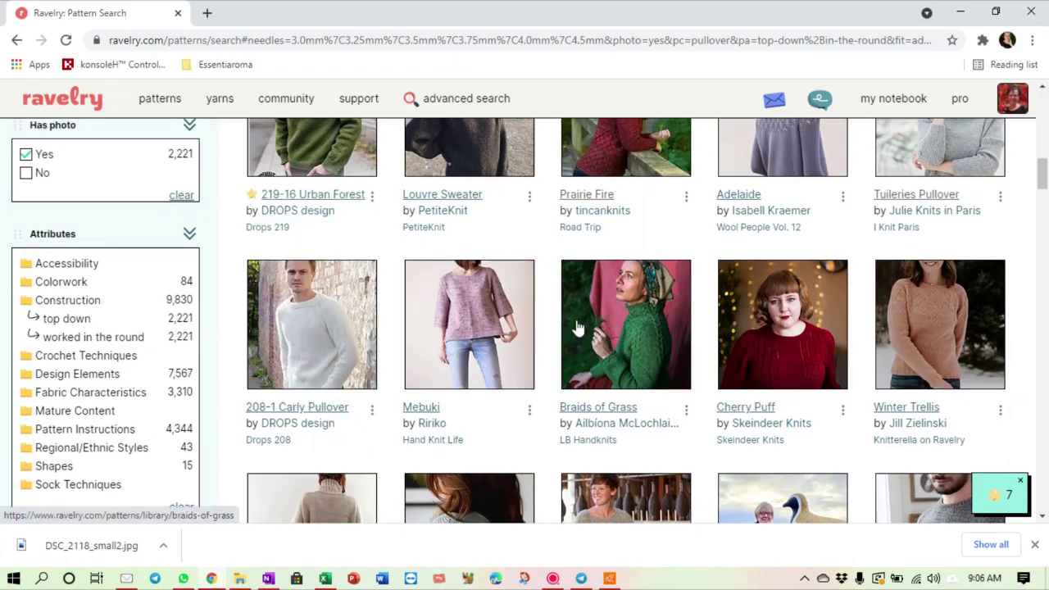
scroll(579, 340, down, 3)
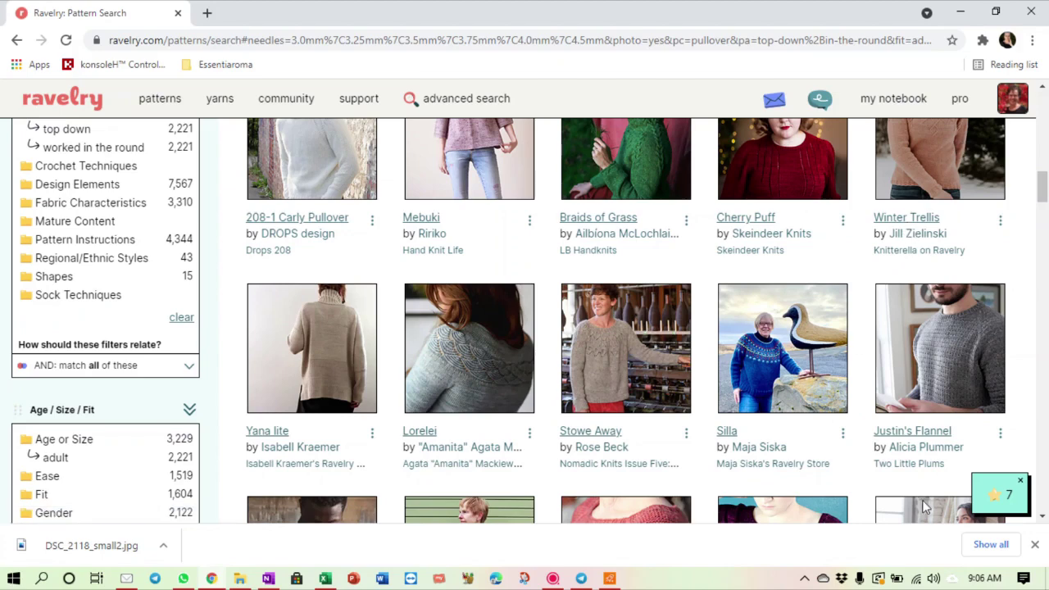
click(1002, 498)
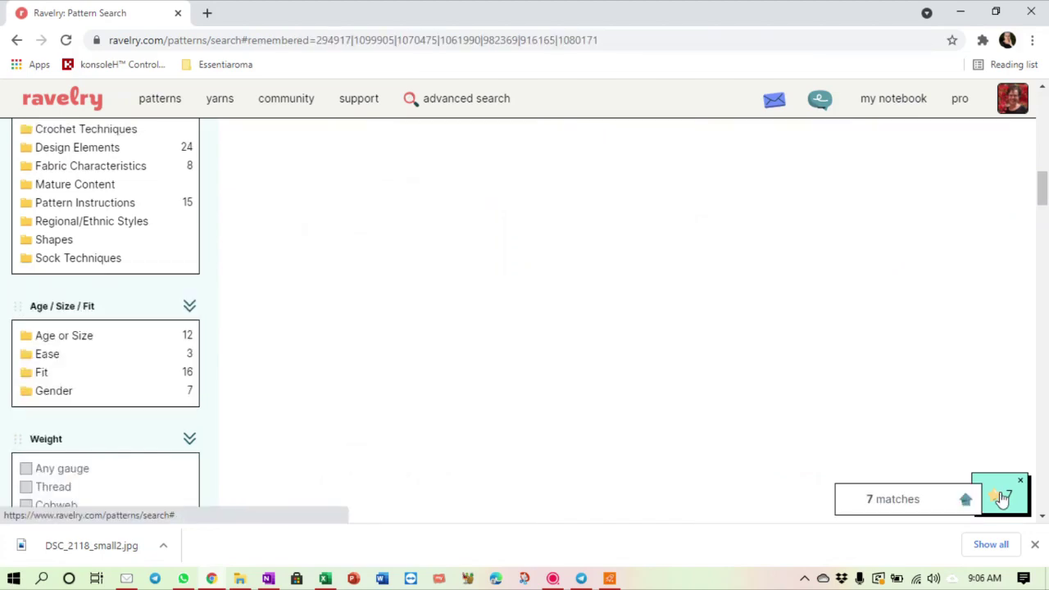
scroll(534, 293, up, 15)
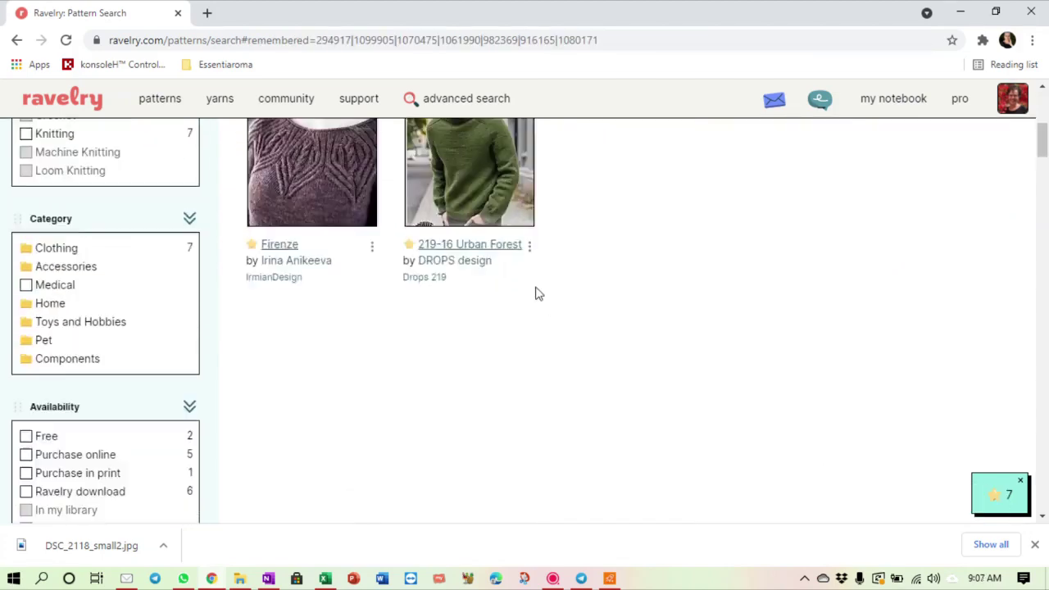
scroll(538, 294, down, 2)
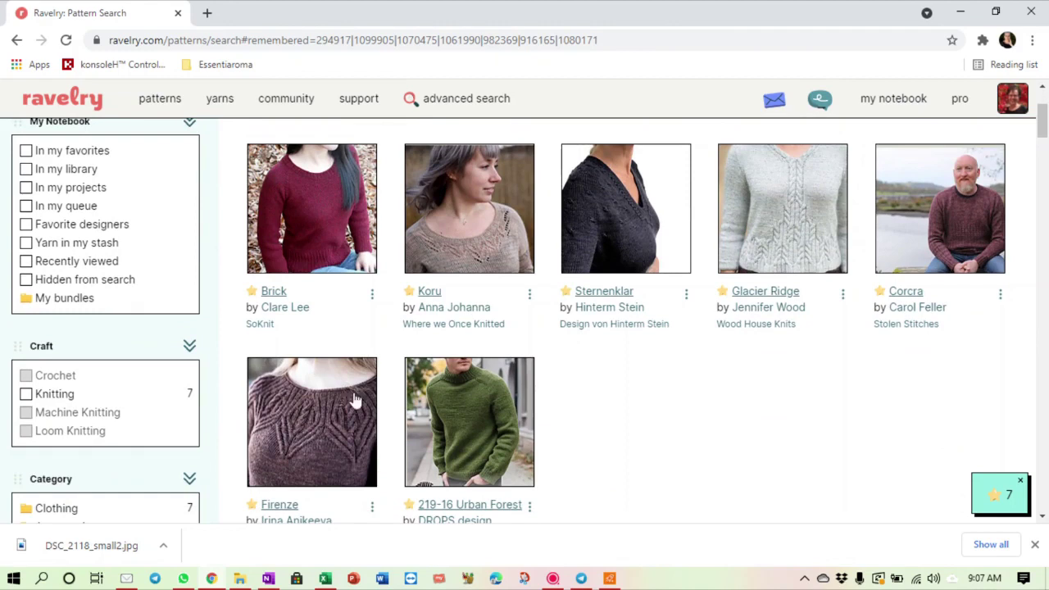
click(374, 294)
scroll(375, 295, down, 1)
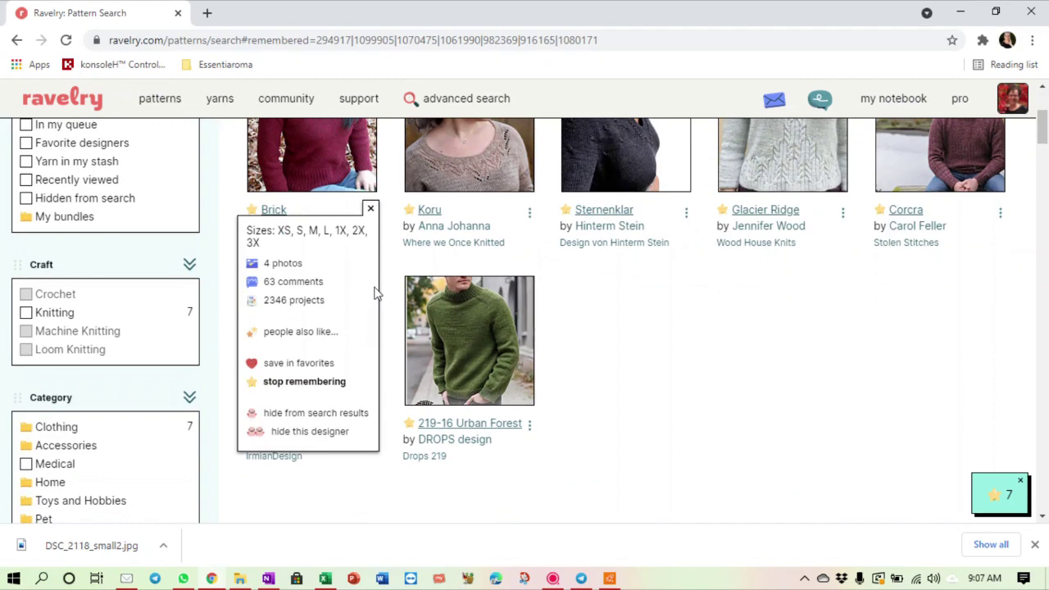
click(579, 319)
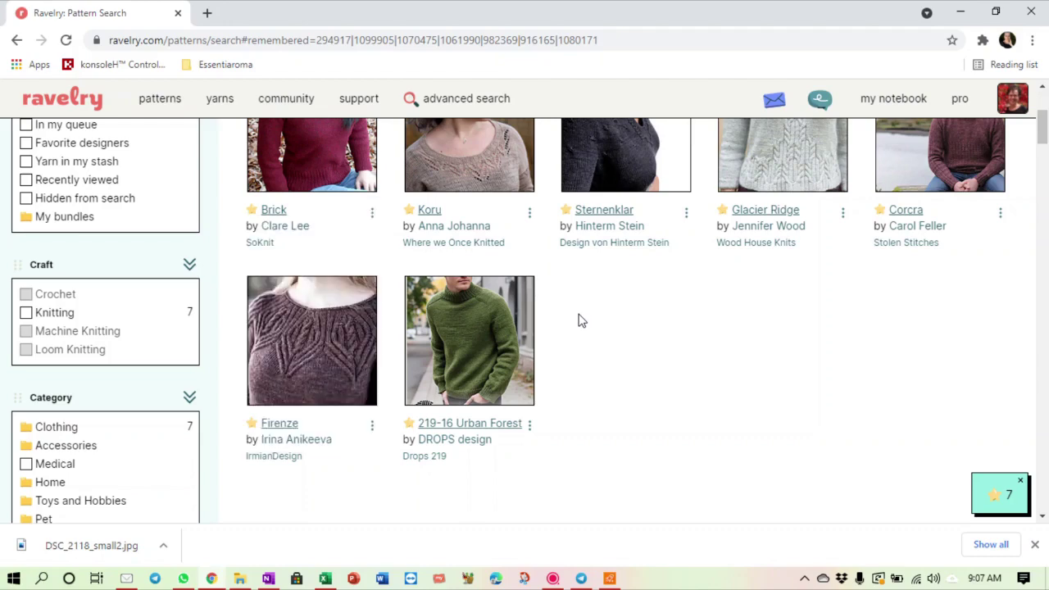
scroll(579, 320, up, 2)
scroll(579, 320, up, 1)
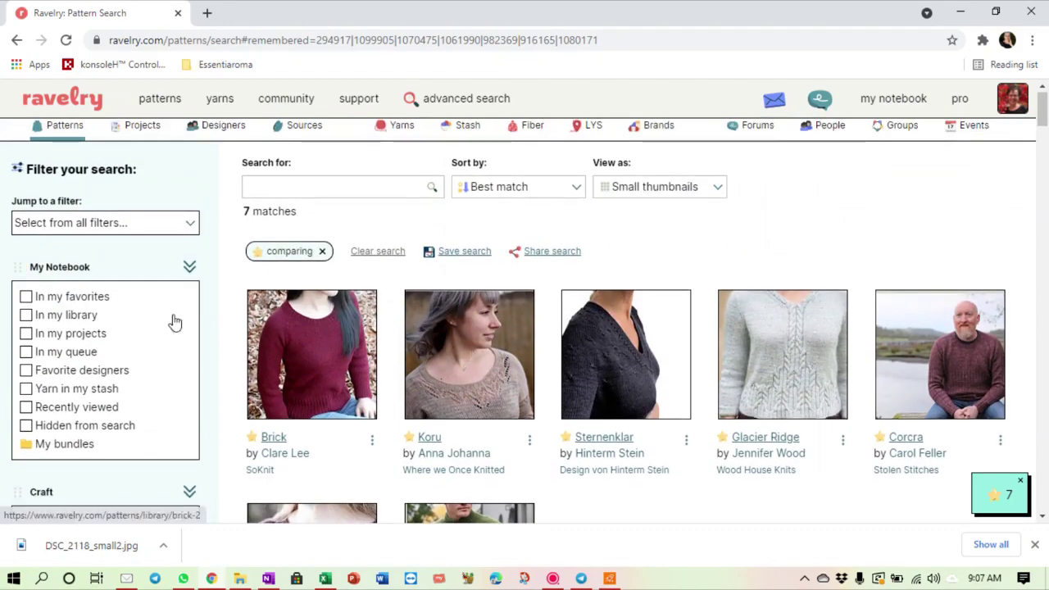
Step: Open Brick's pattern page to see its worsted yarn, US 9/US 7 needles and XS–3X sizes
click(277, 345)
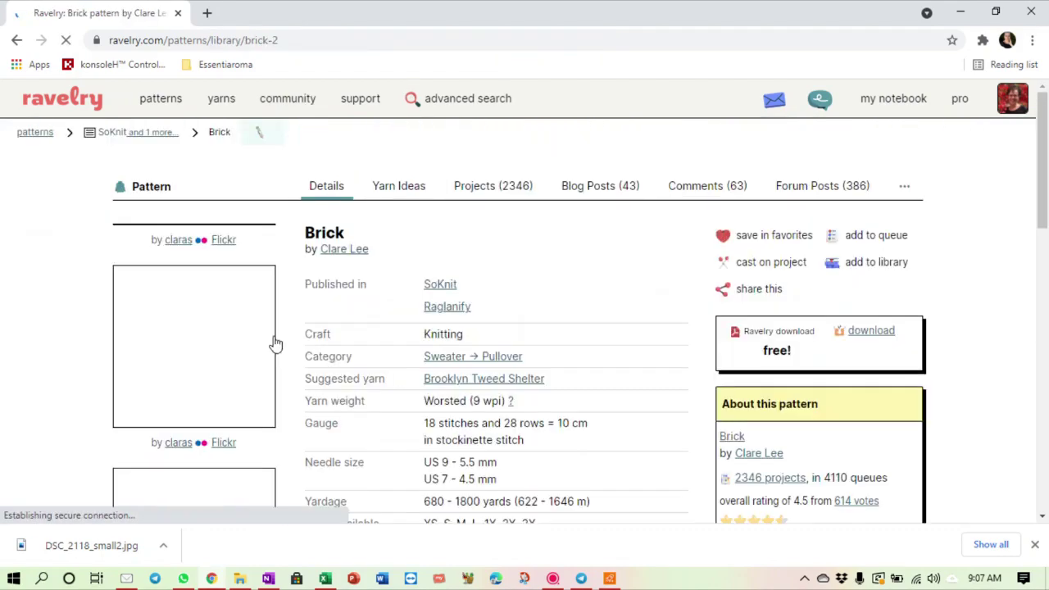
scroll(577, 370, down, 1)
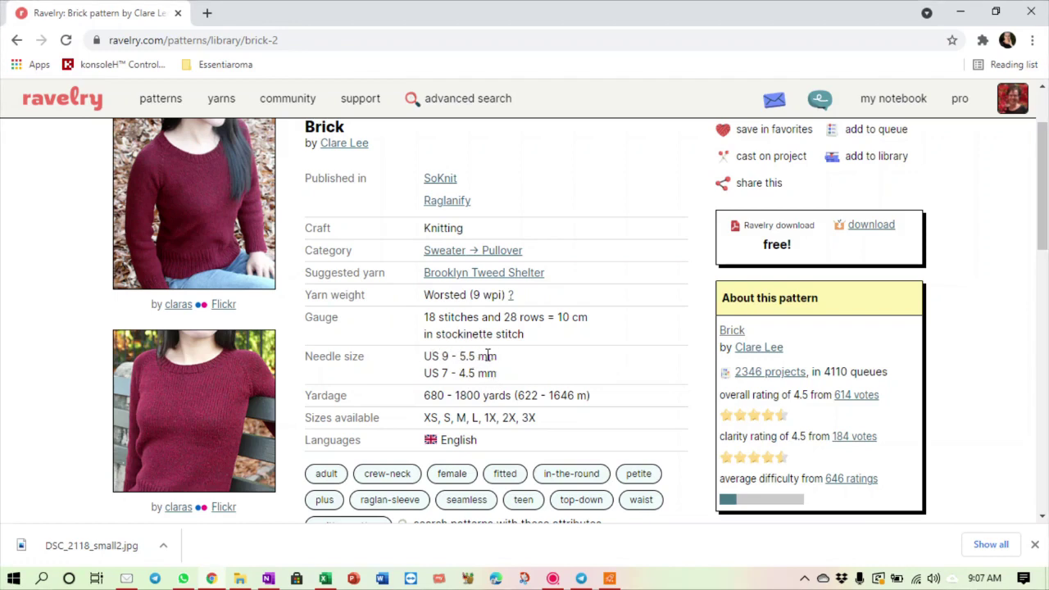
Step: Return to the remembered patterns list and remove Brick from comparison
click(17, 41)
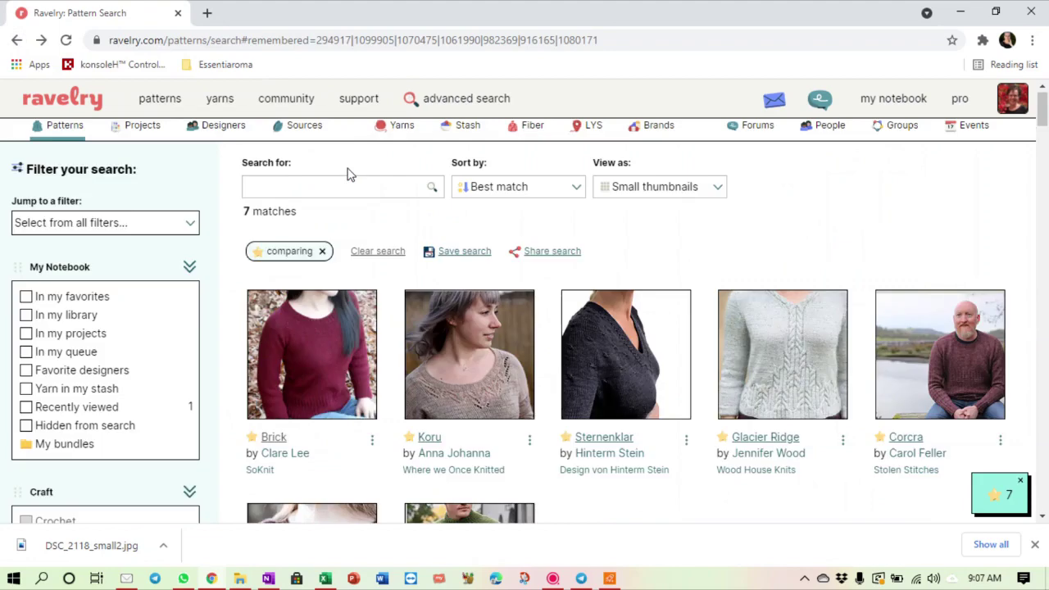
click(373, 442)
scroll(377, 447, down, 2)
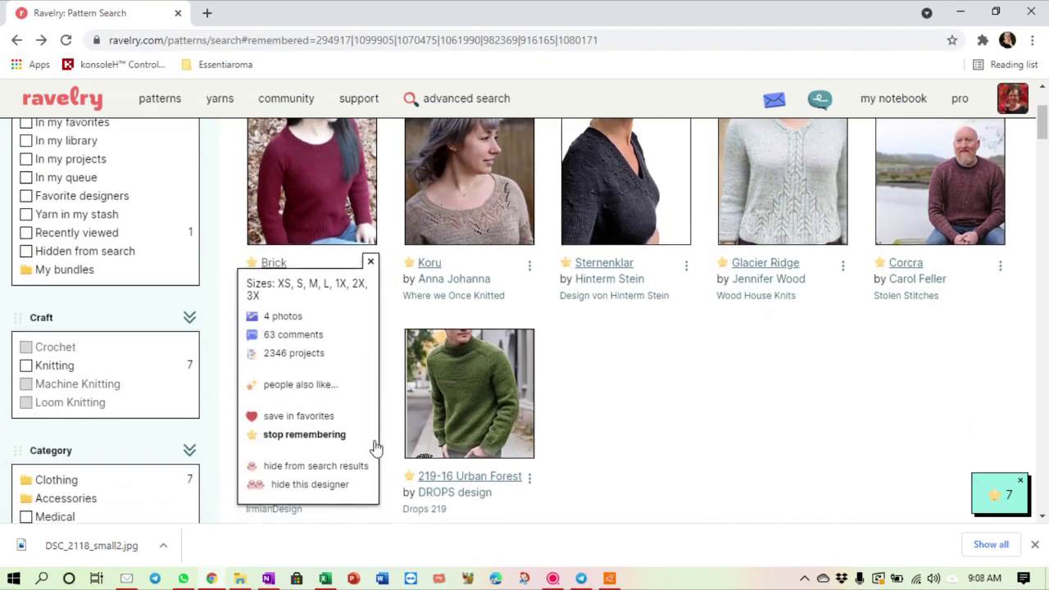
click(318, 433)
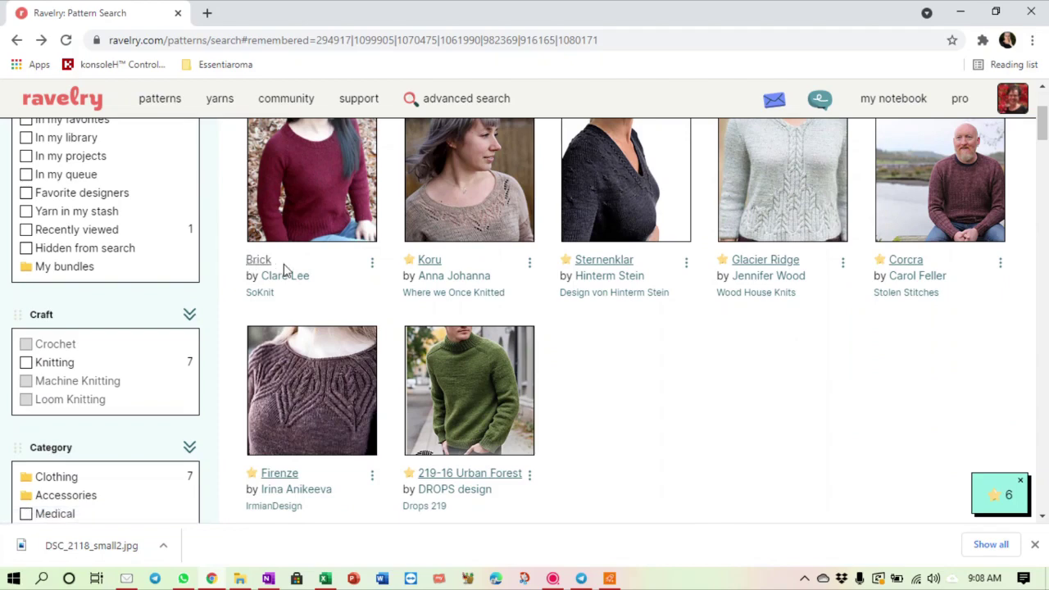
Step: Open the Koru pattern in a new browser tab and switch to it
scroll(707, 421, up, 1)
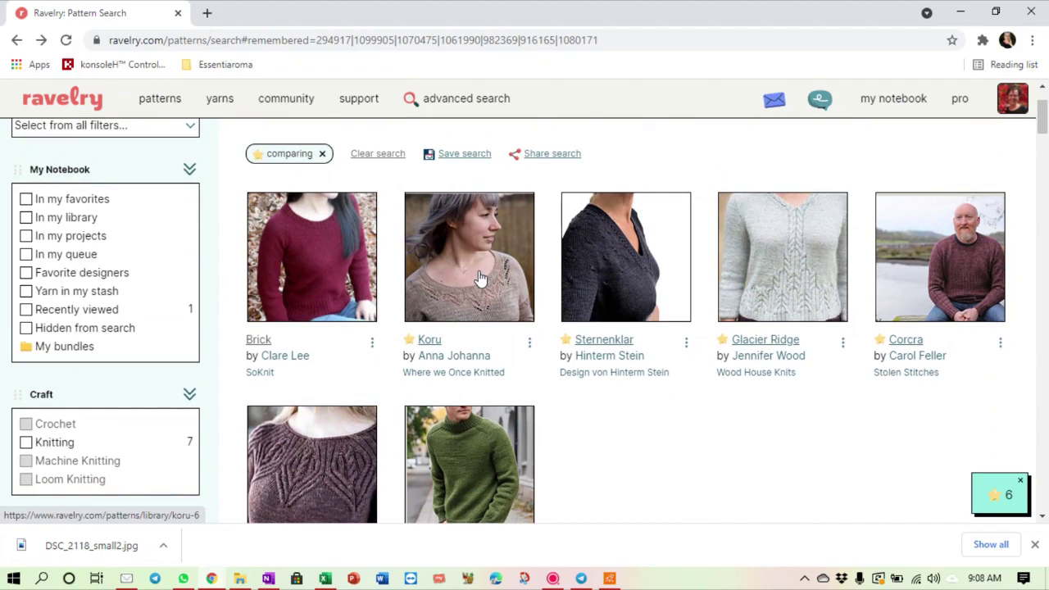
right_click(480, 279)
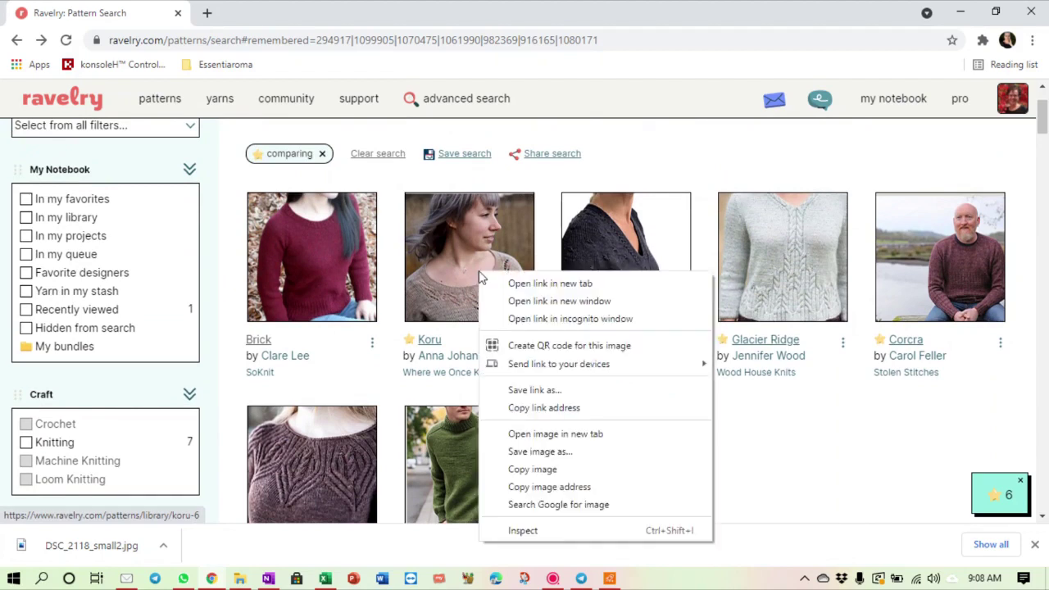
click(540, 283)
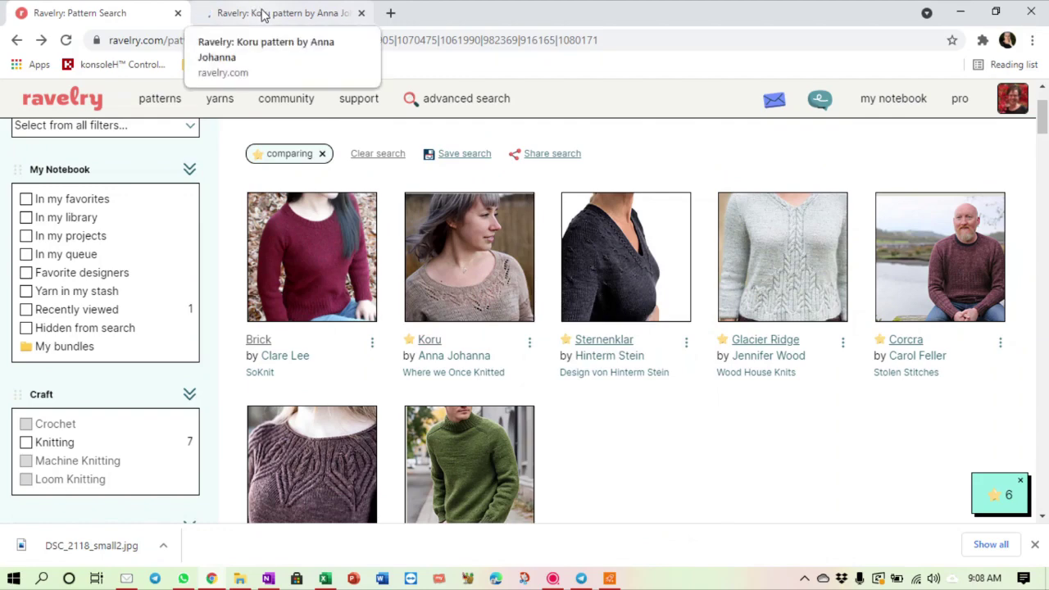
click(262, 15)
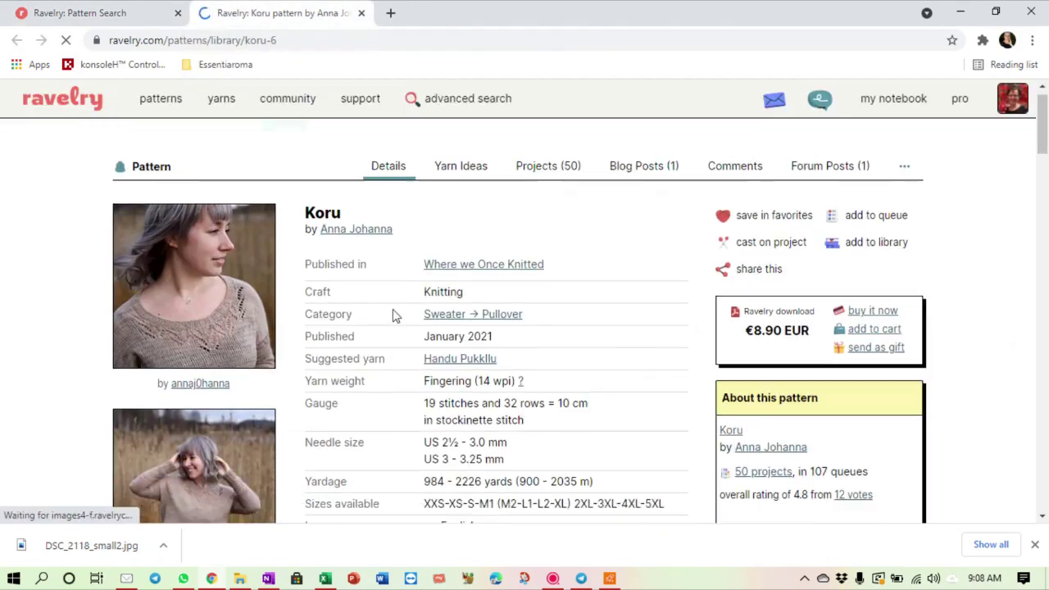
Step: Review Koru's pattern page details and photos
scroll(393, 315, down, 1)
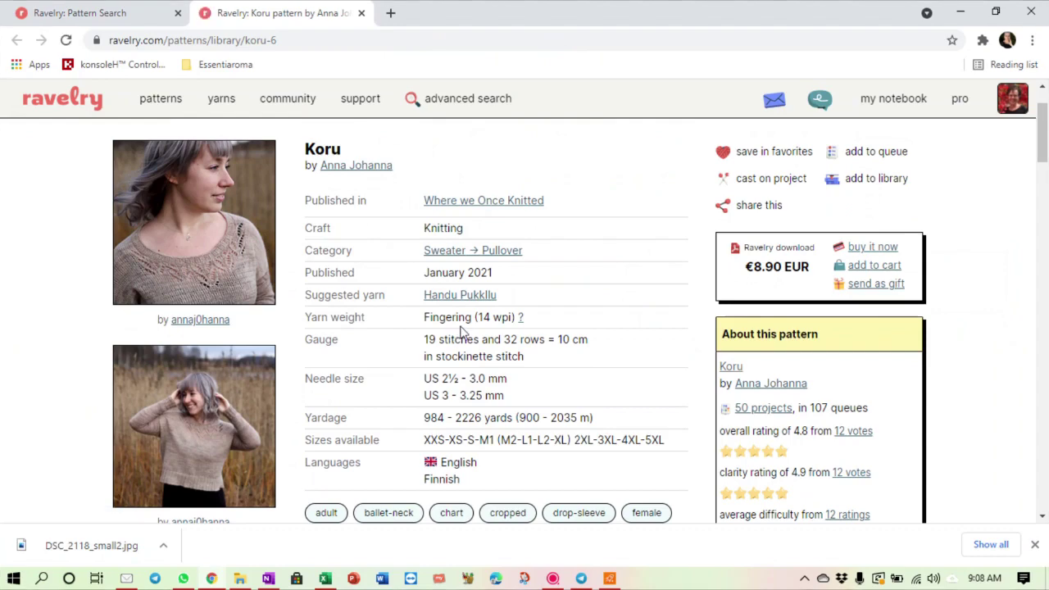
scroll(463, 332, down, 1)
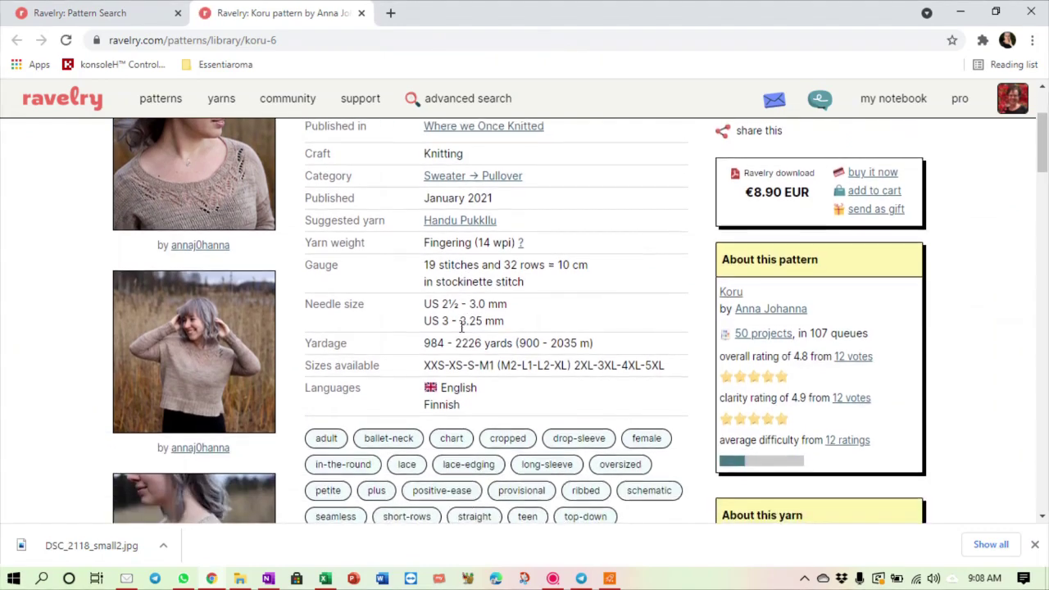
scroll(461, 327, down, 2)
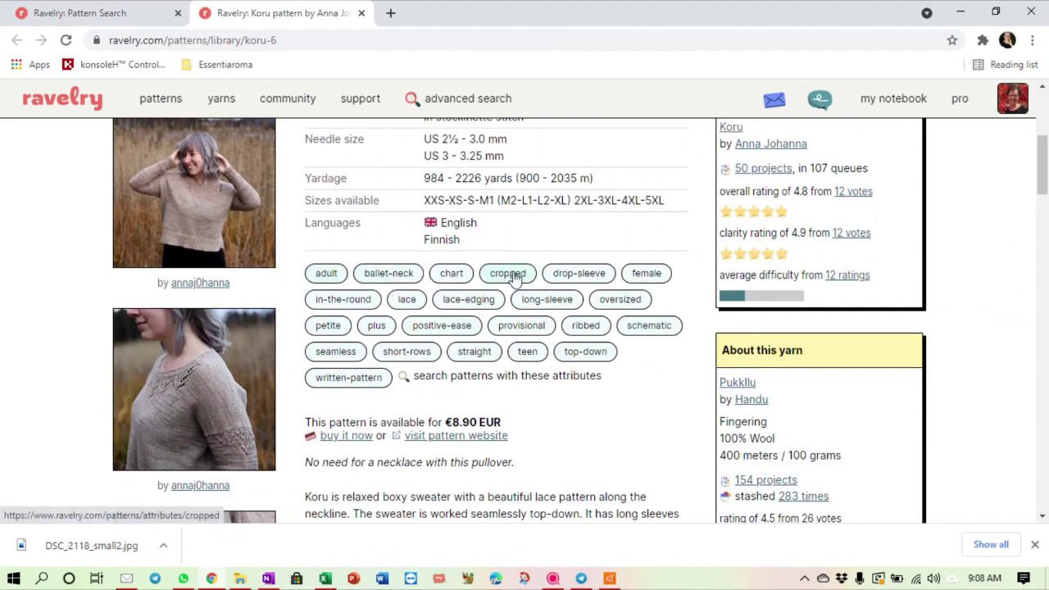
mouse_move(515, 279)
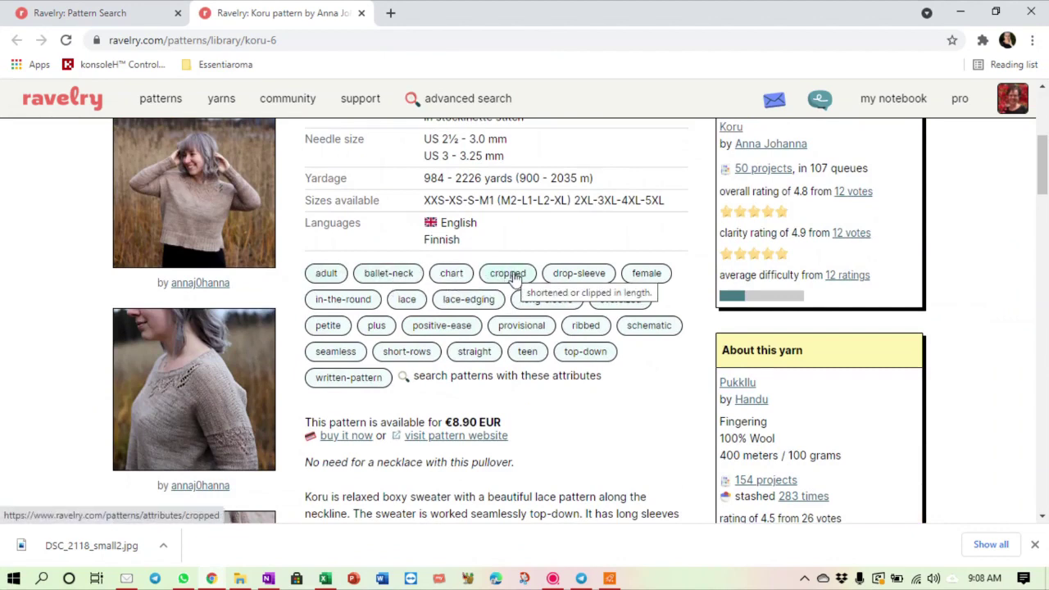
mouse_move(596, 285)
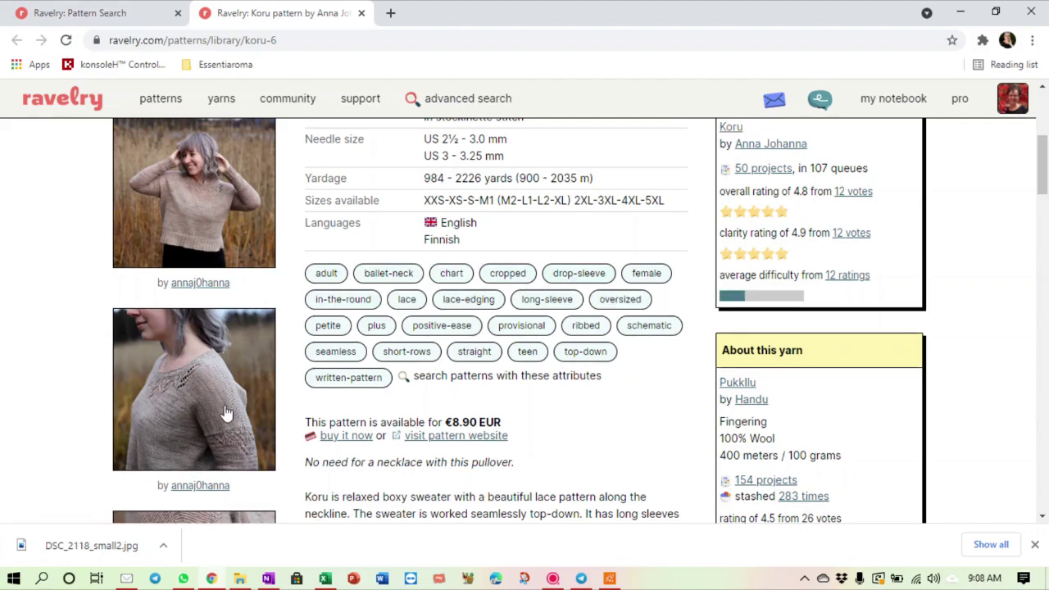
scroll(606, 428, down, 2)
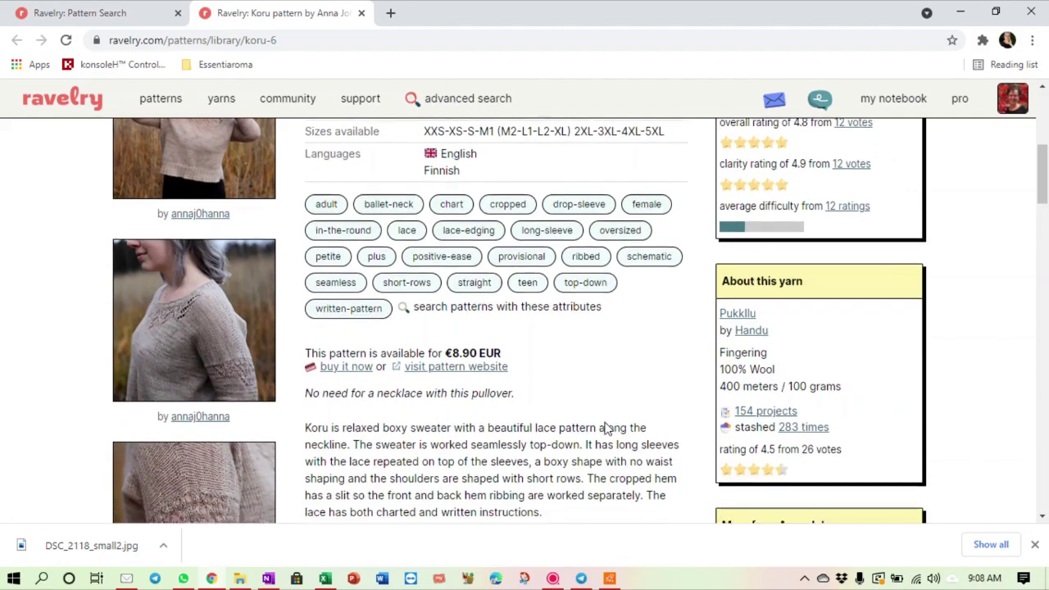
scroll(607, 429, down, 1)
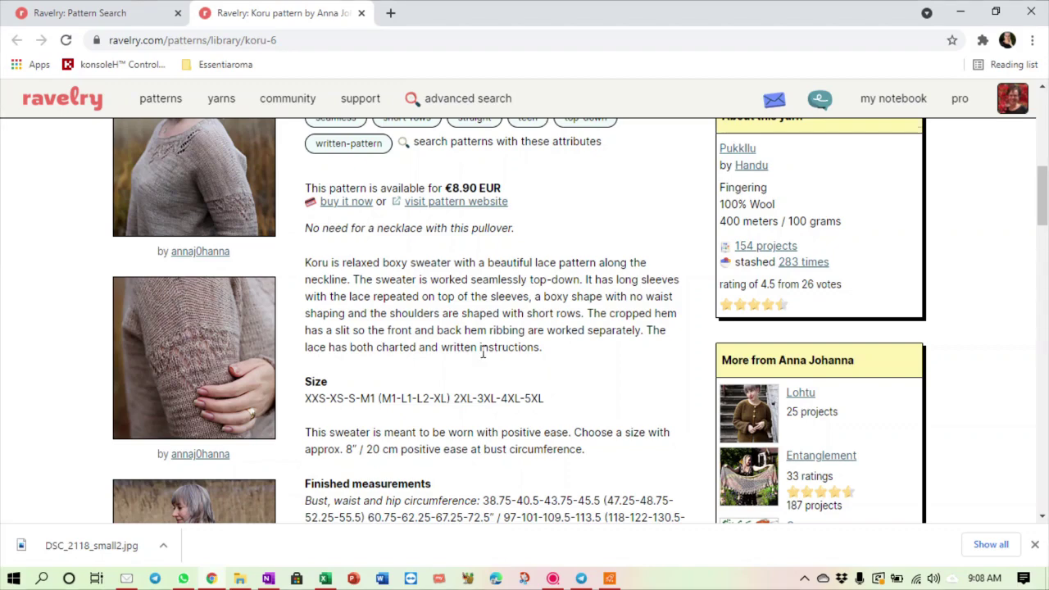
scroll(483, 353, down, 1)
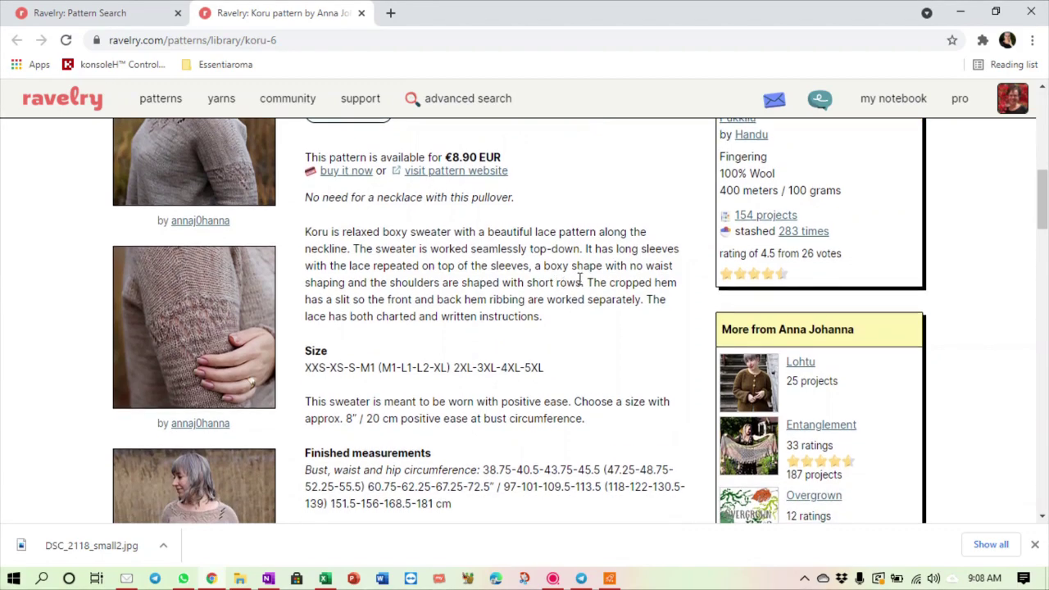
scroll(602, 281, down, 2)
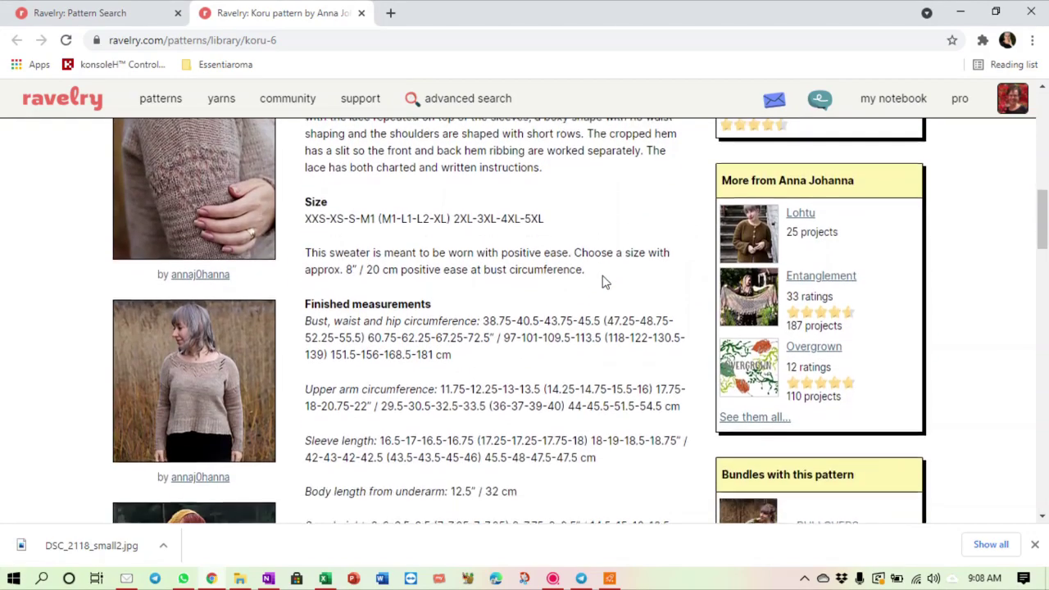
scroll(602, 281, down, 1)
scroll(602, 281, down, 2)
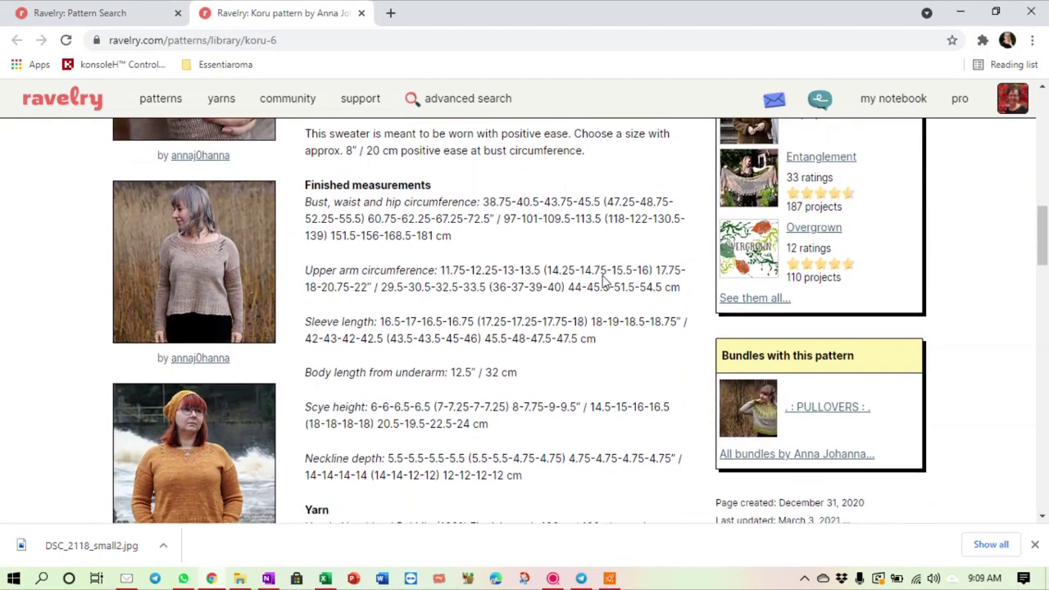
scroll(603, 279, up, 2)
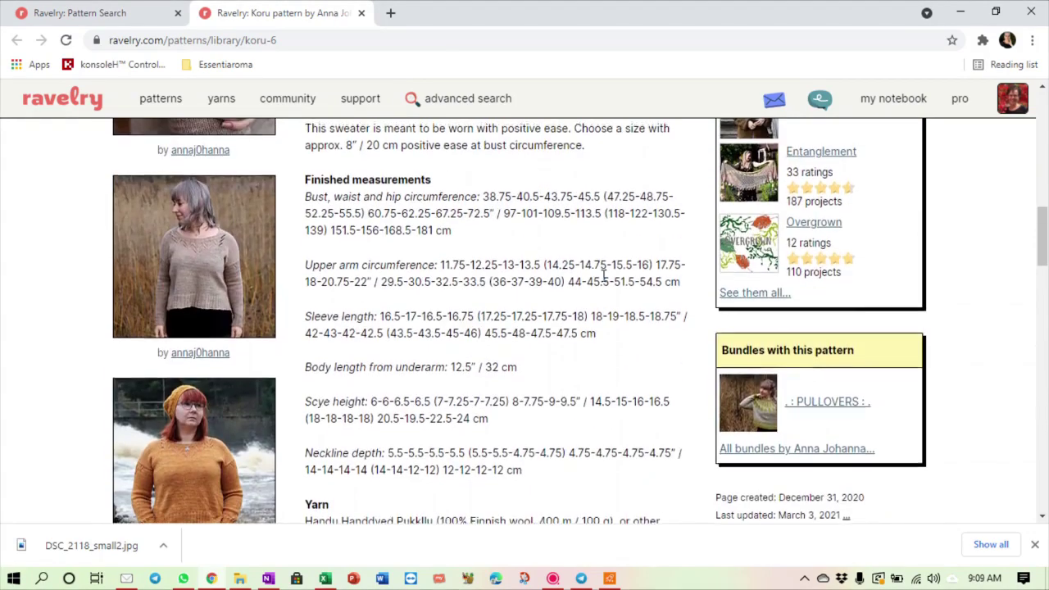
scroll(603, 279, up, 4)
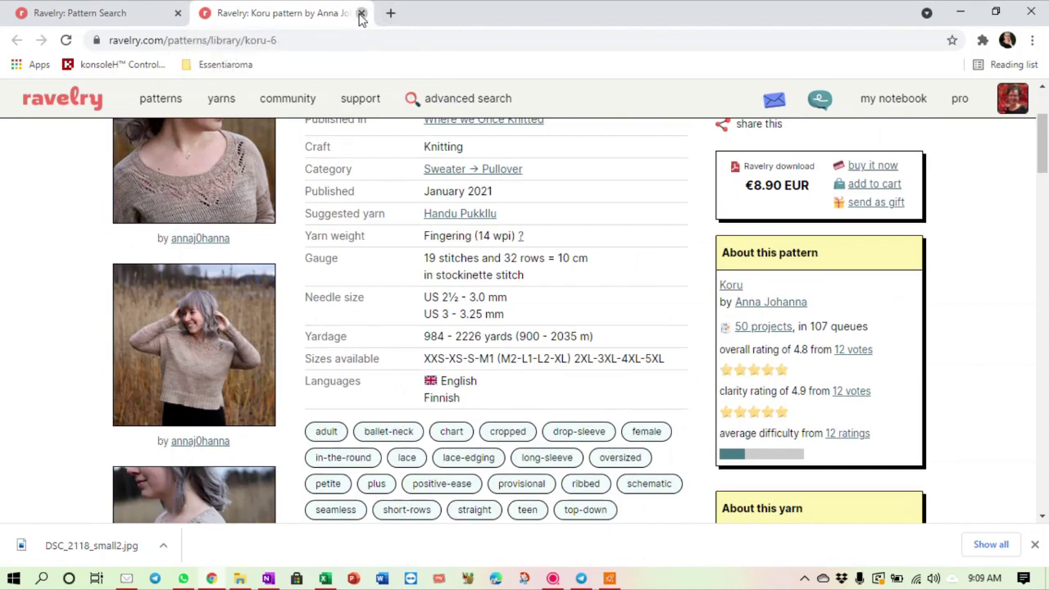
Step: Close the Koru tab, stop remembering Koru, and open Sternenklar's page
click(360, 14)
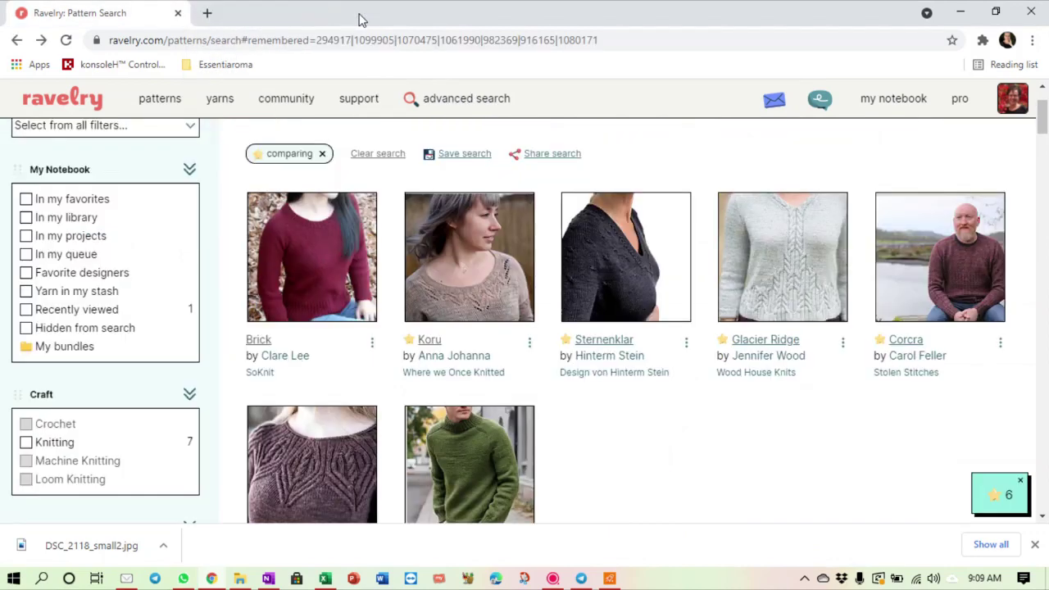
click(531, 344)
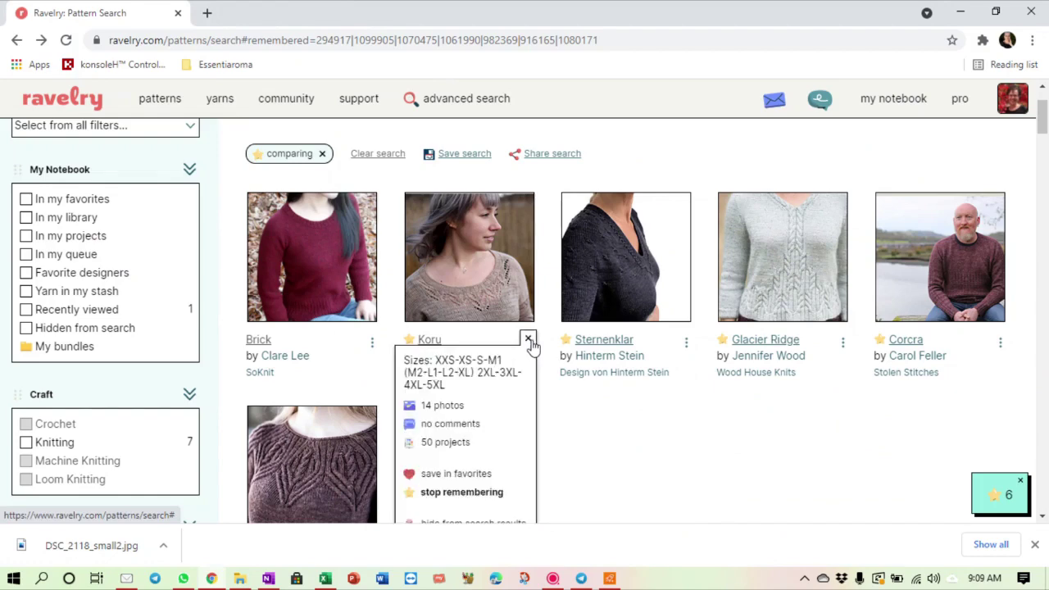
click(441, 494)
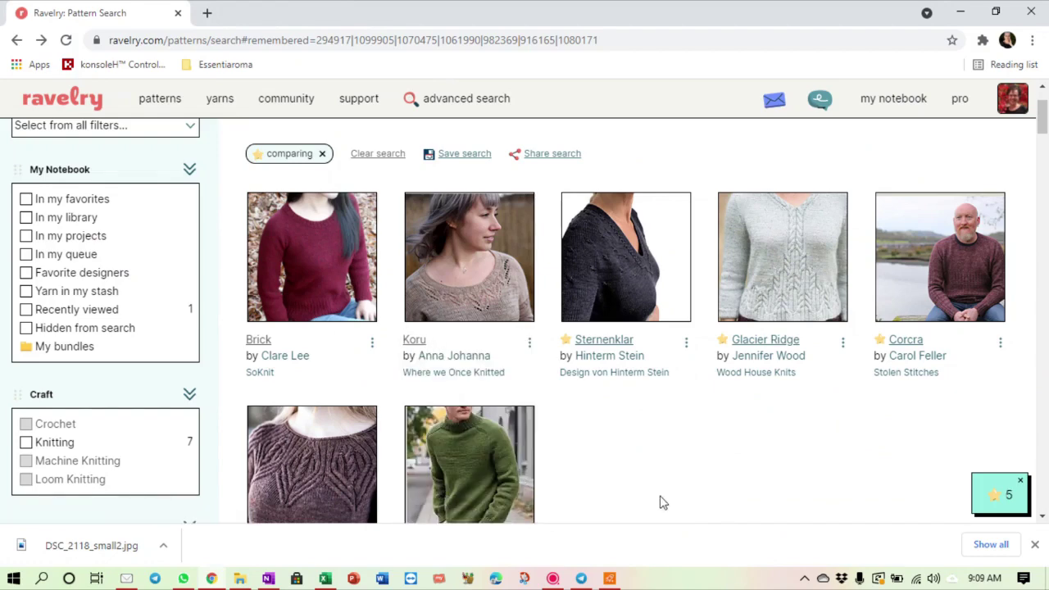
scroll(661, 500, up, 1)
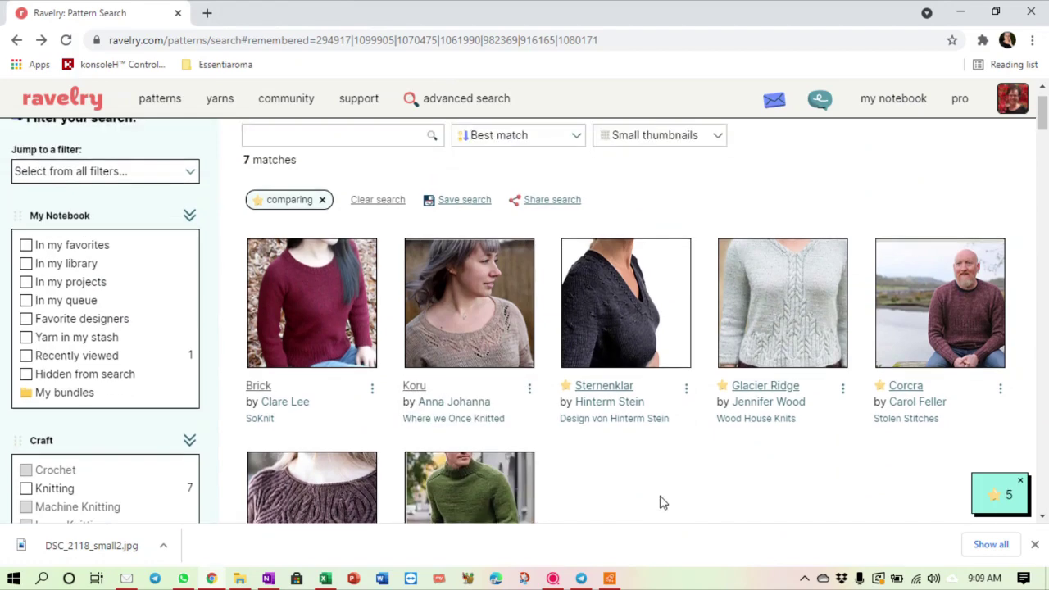
click(646, 321)
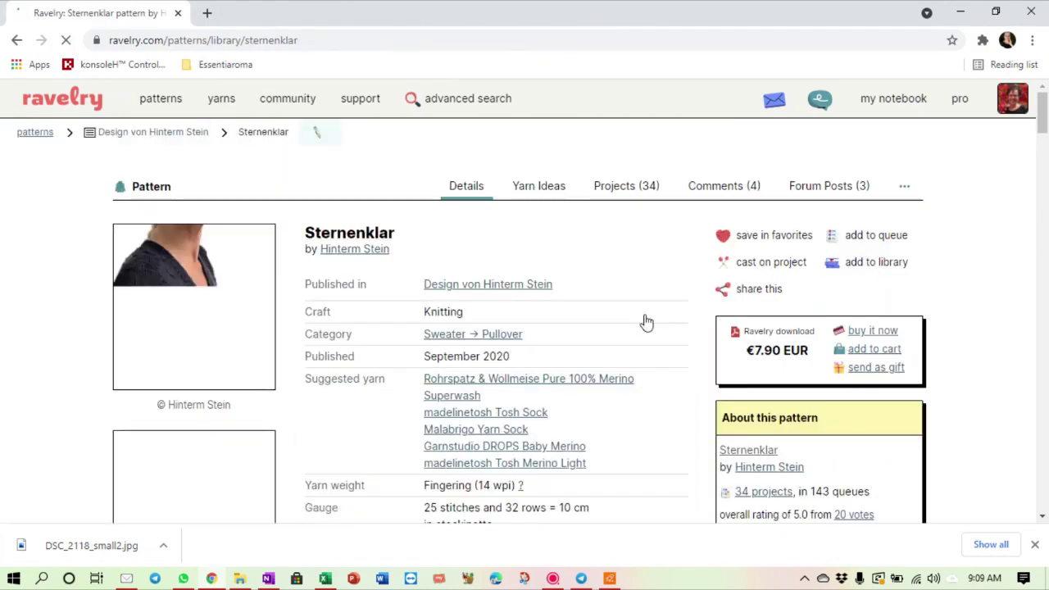
Step: Scroll through Sternenklar's description, photos and suggested yarns, then back to the top
scroll(646, 321, down, 2)
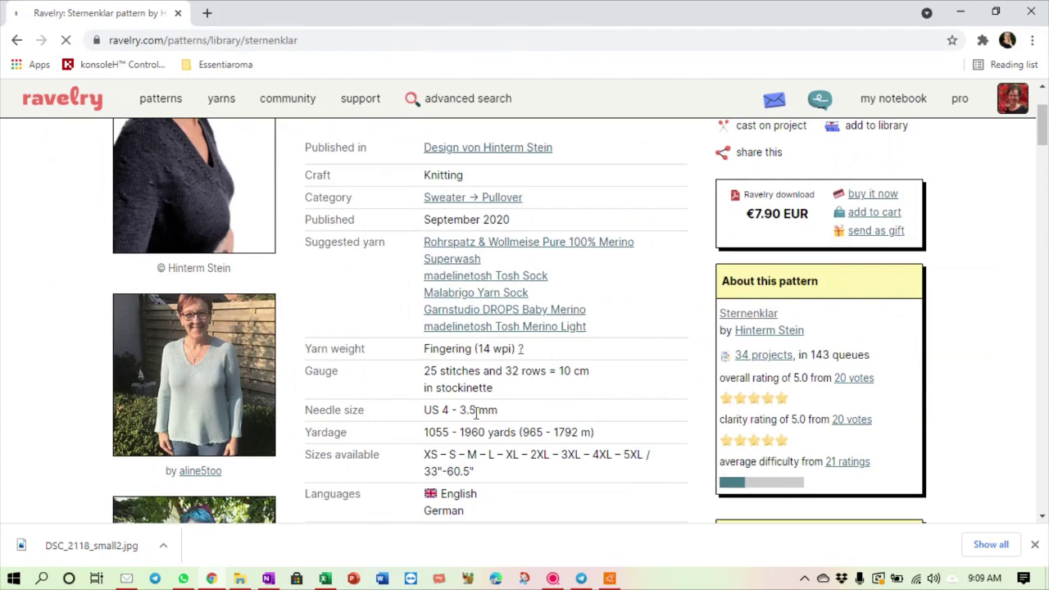
scroll(477, 413, down, 1)
scroll(476, 418, down, 3)
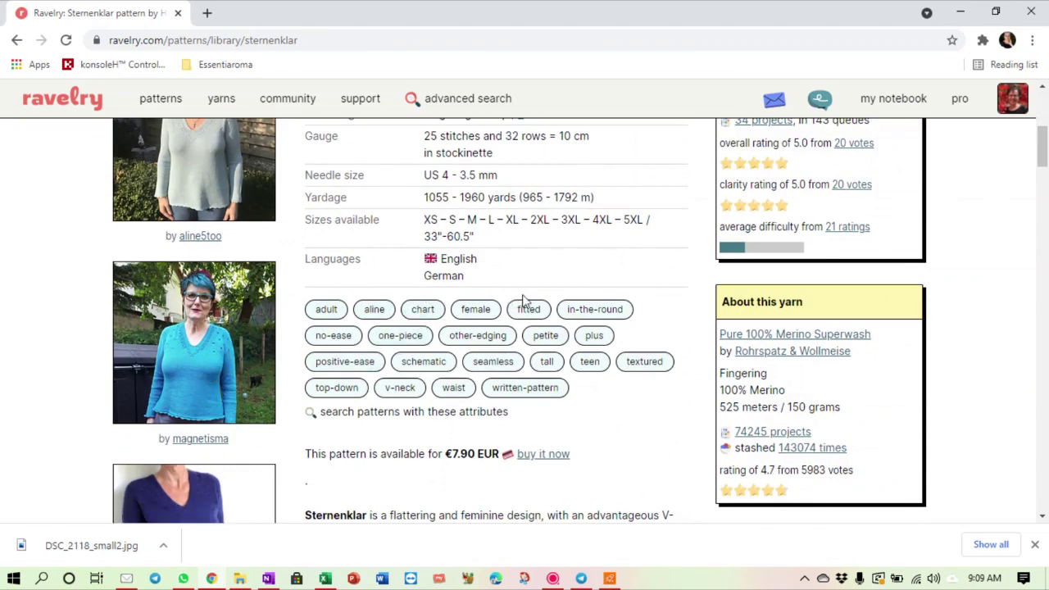
mouse_move(422, 317)
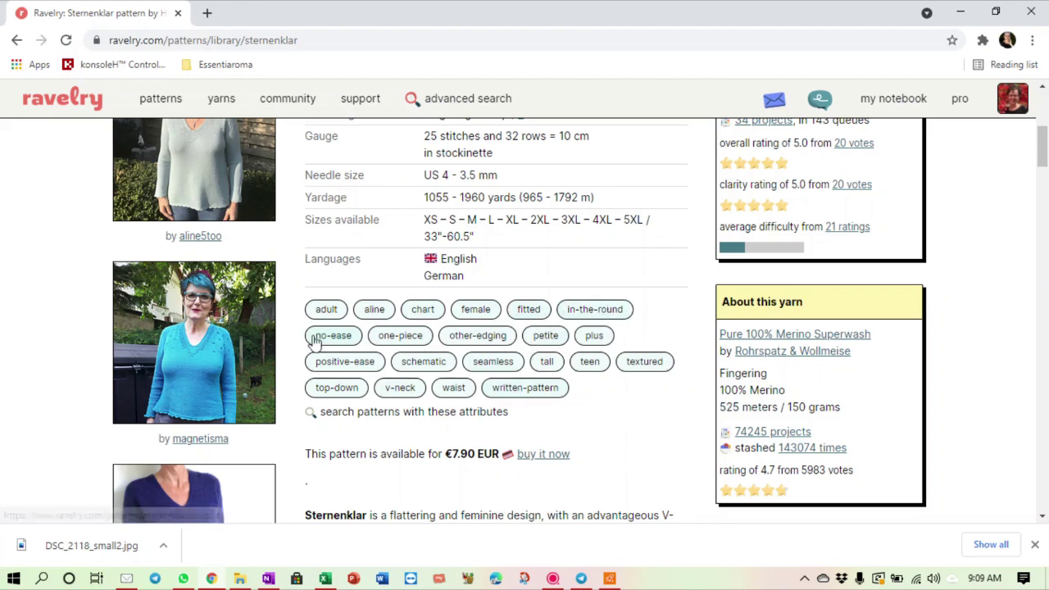
mouse_move(319, 342)
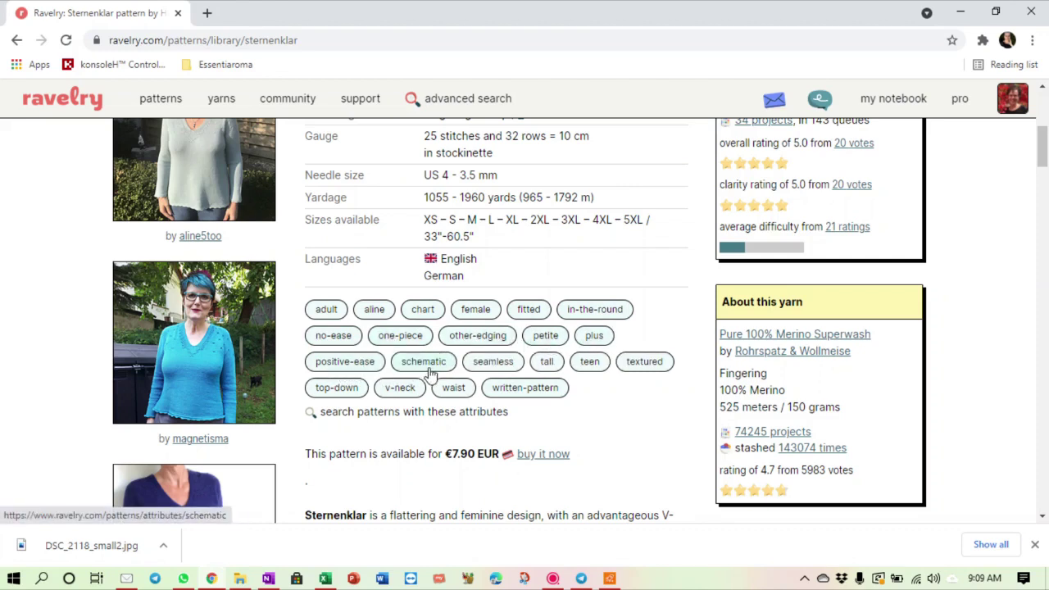
mouse_move(430, 373)
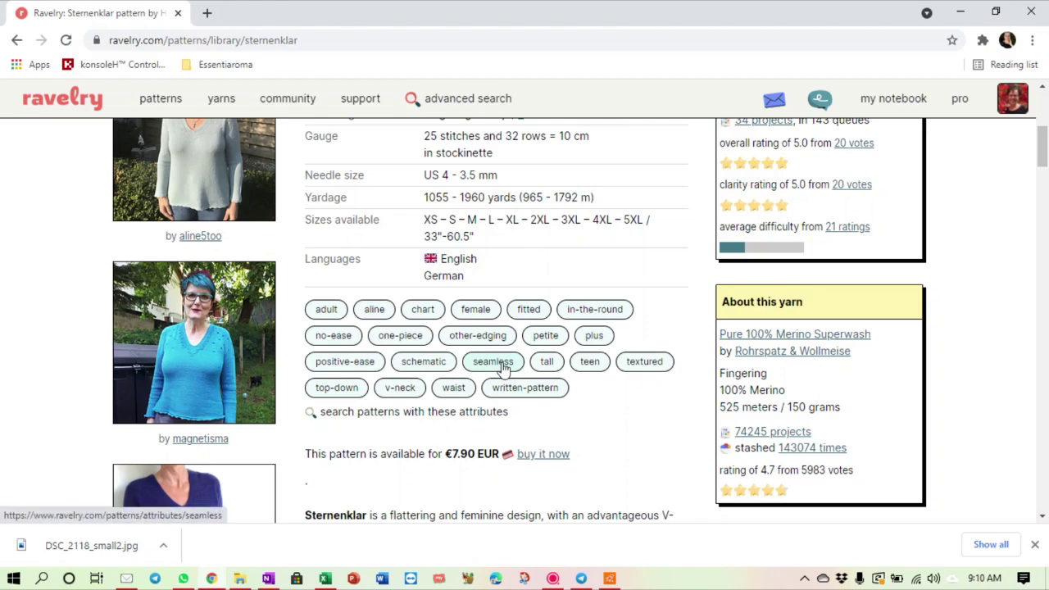
scroll(598, 391, down, 1)
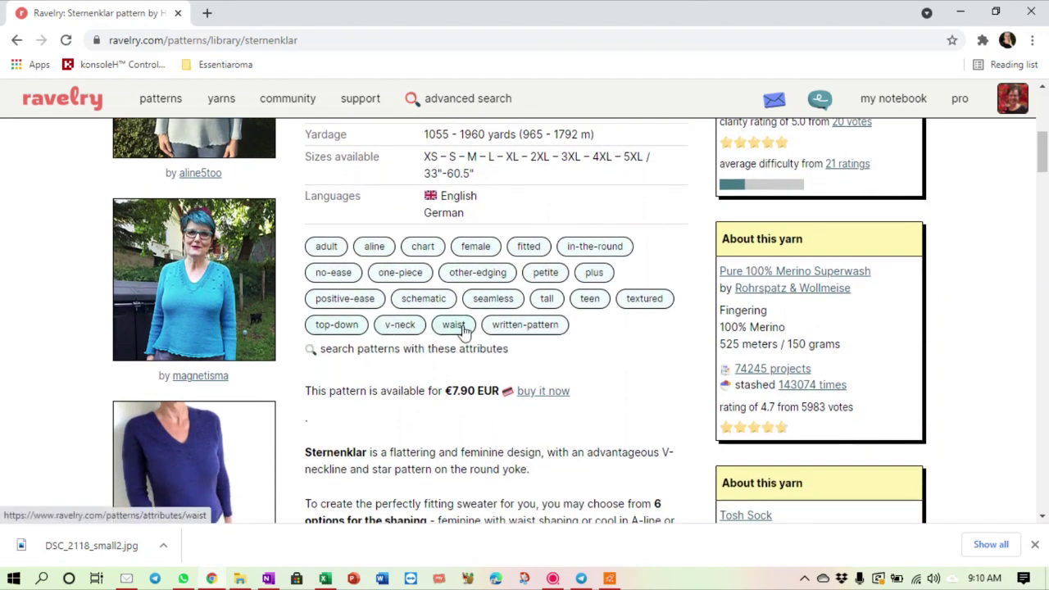
scroll(464, 329, down, 2)
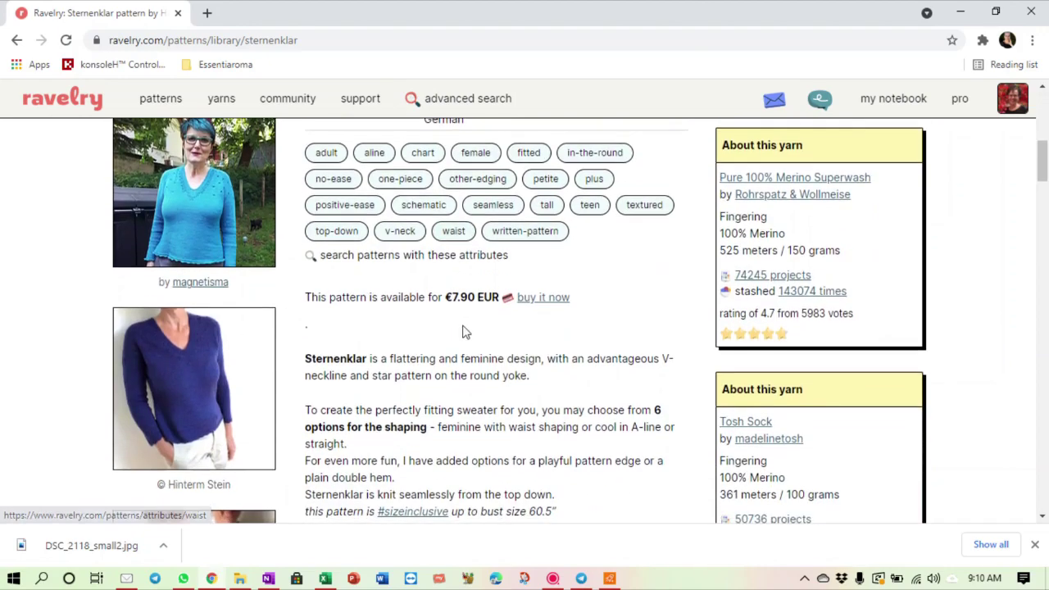
scroll(464, 331, up, 1)
scroll(462, 331, down, 2)
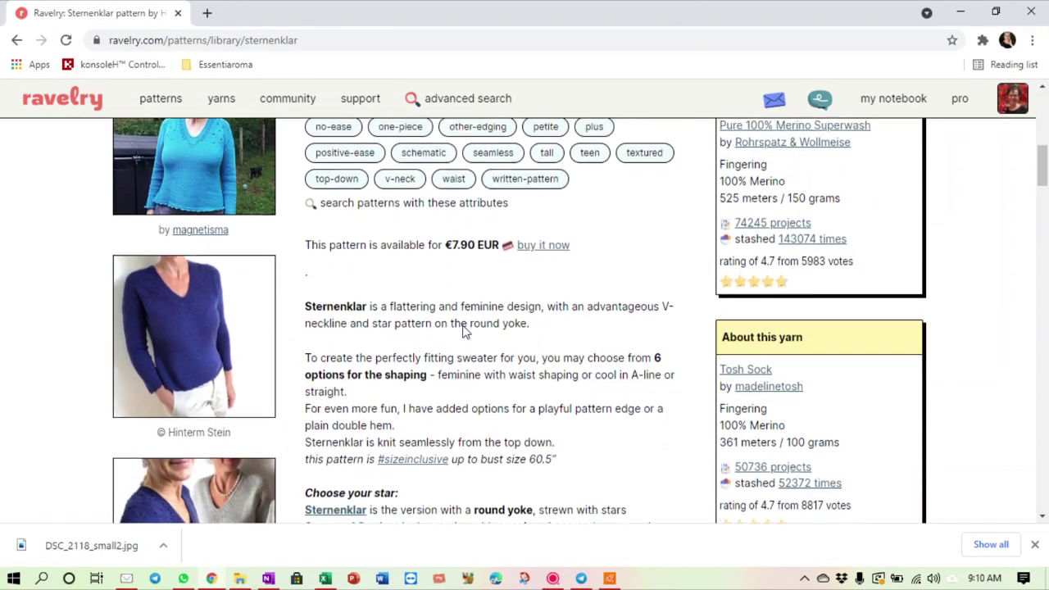
scroll(463, 331, down, 1)
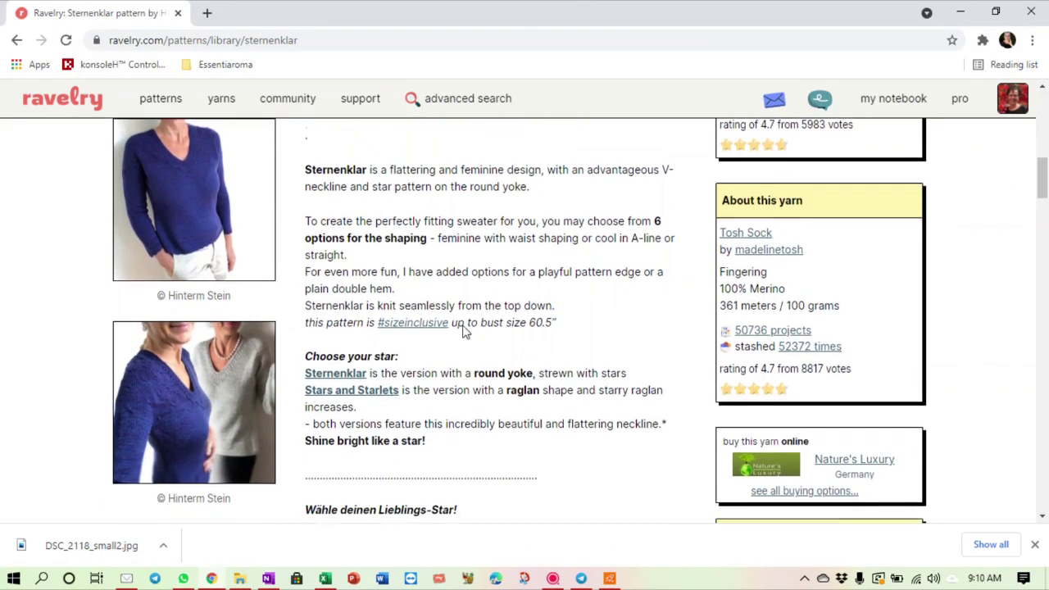
scroll(462, 332, up, 1)
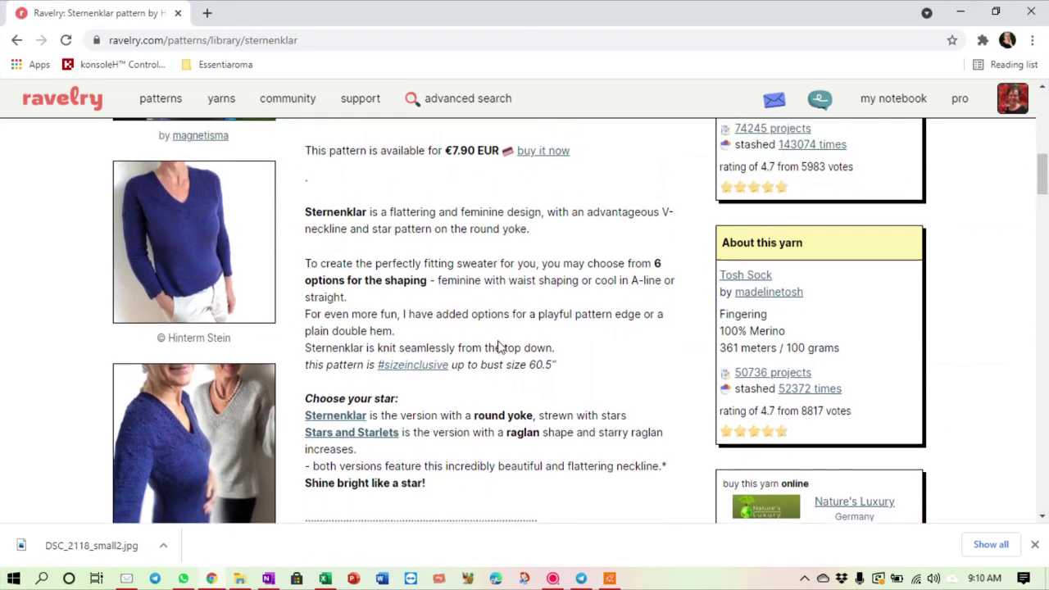
scroll(497, 347, down, 3)
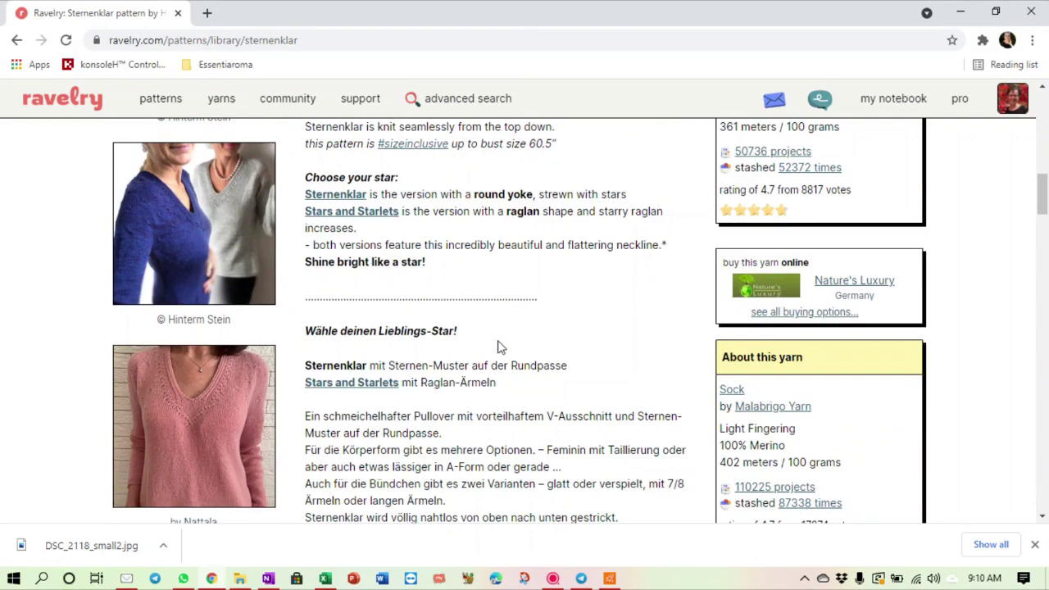
scroll(502, 347, down, 3)
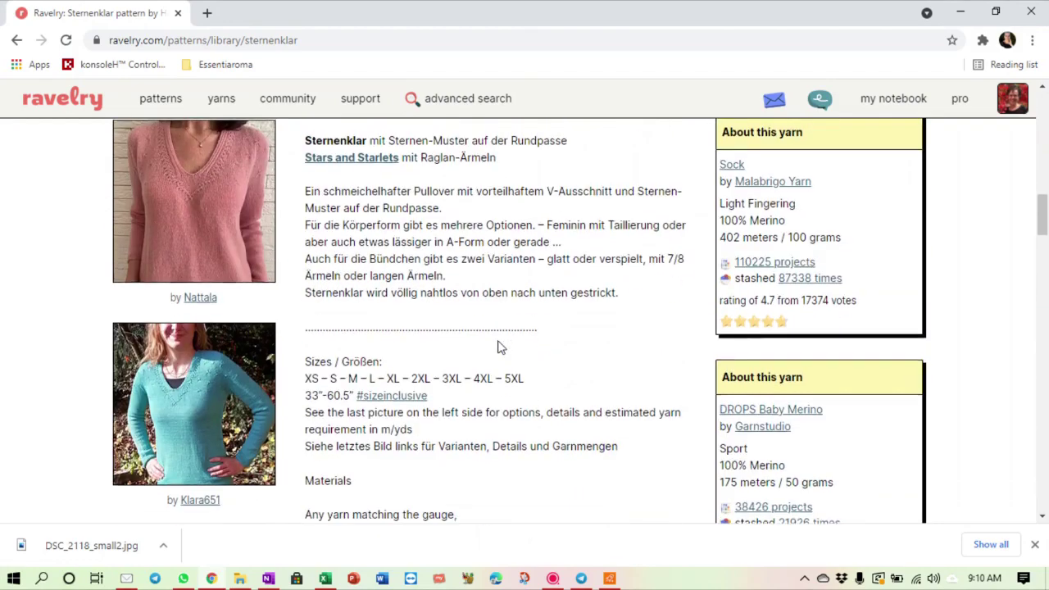
scroll(502, 347, up, 12)
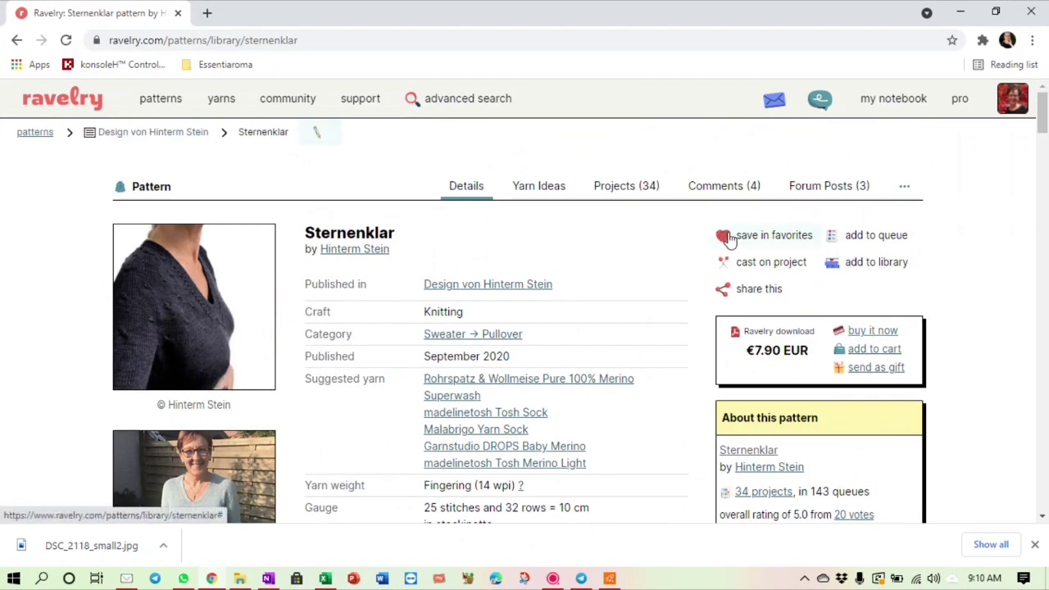
Step: Save Sternenklar in favorites under the 'For me' bundle, then return to the search results
click(726, 236)
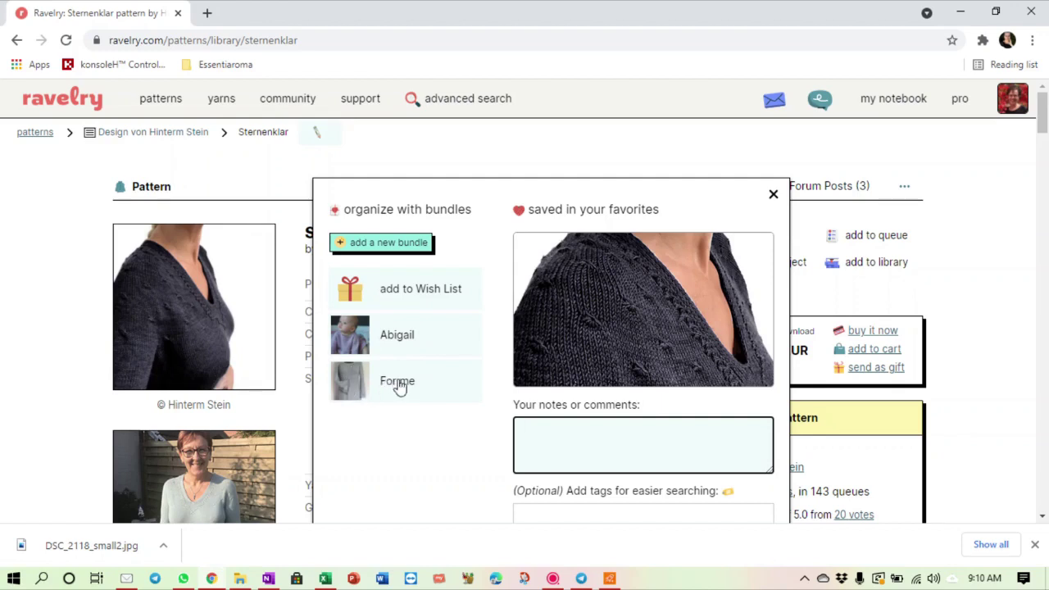
click(400, 386)
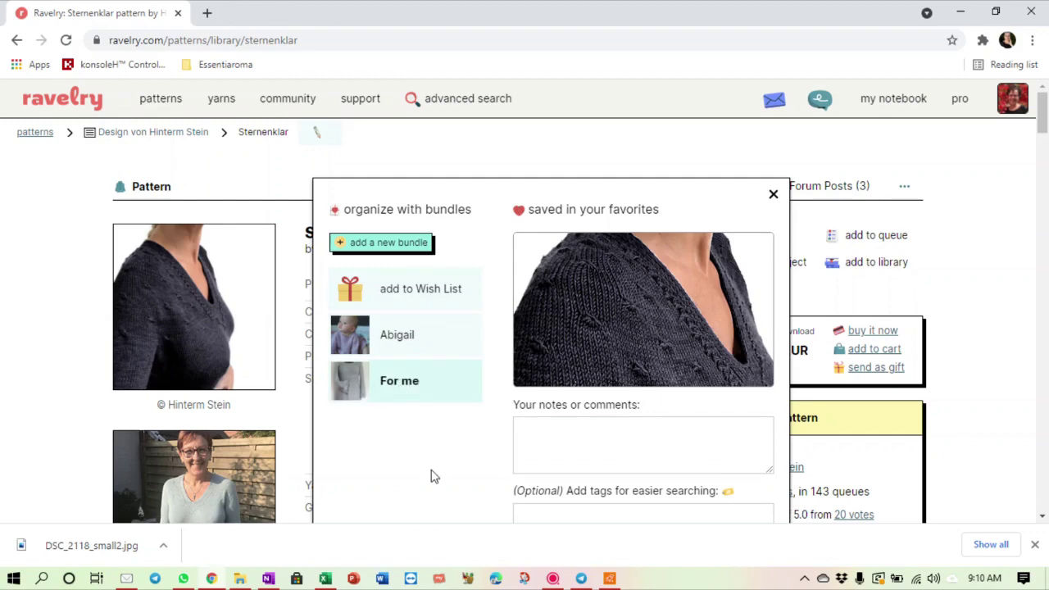
scroll(435, 478, down, 2)
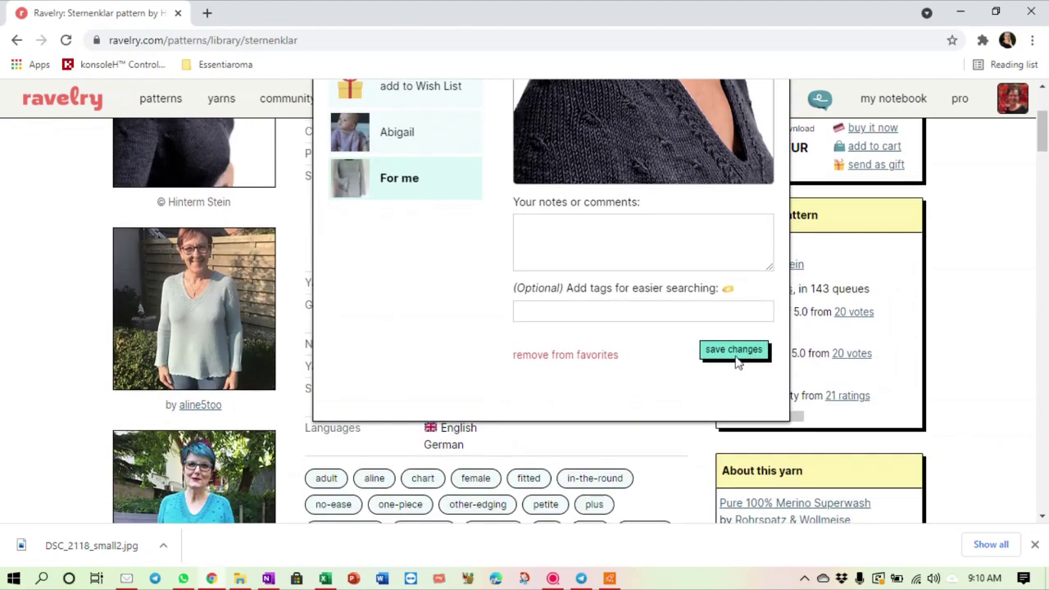
click(733, 351)
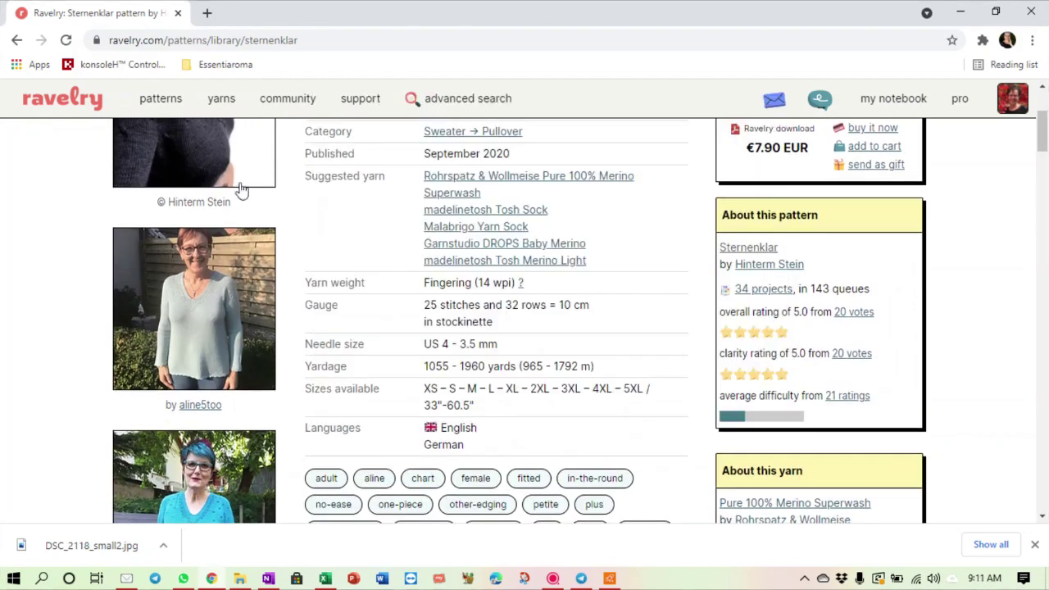
click(18, 40)
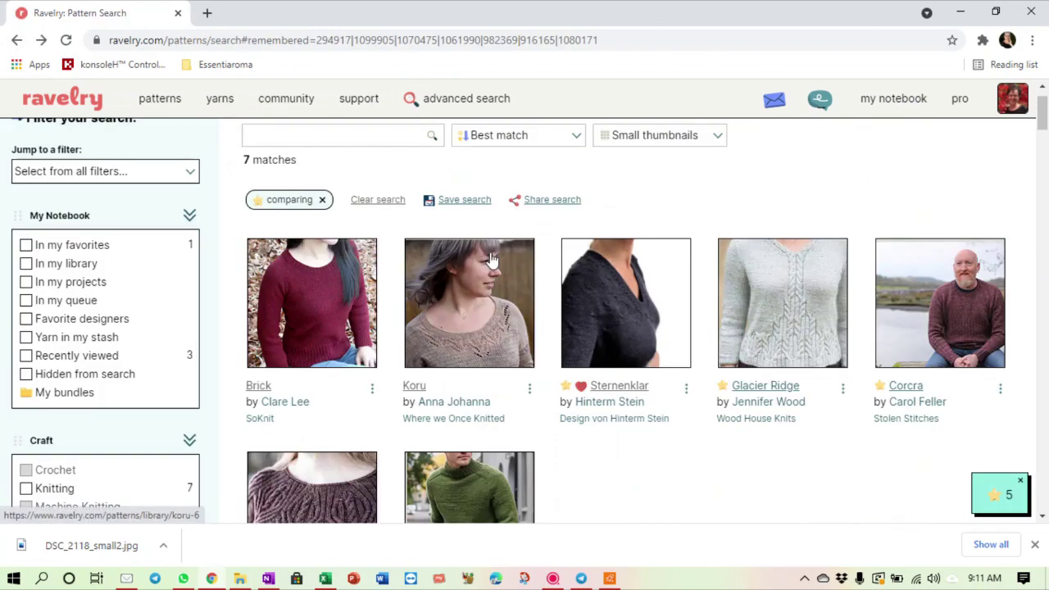
Step: Open Corcra's pattern page, browse its details, and save it to favorites
scroll(492, 259, down, 1)
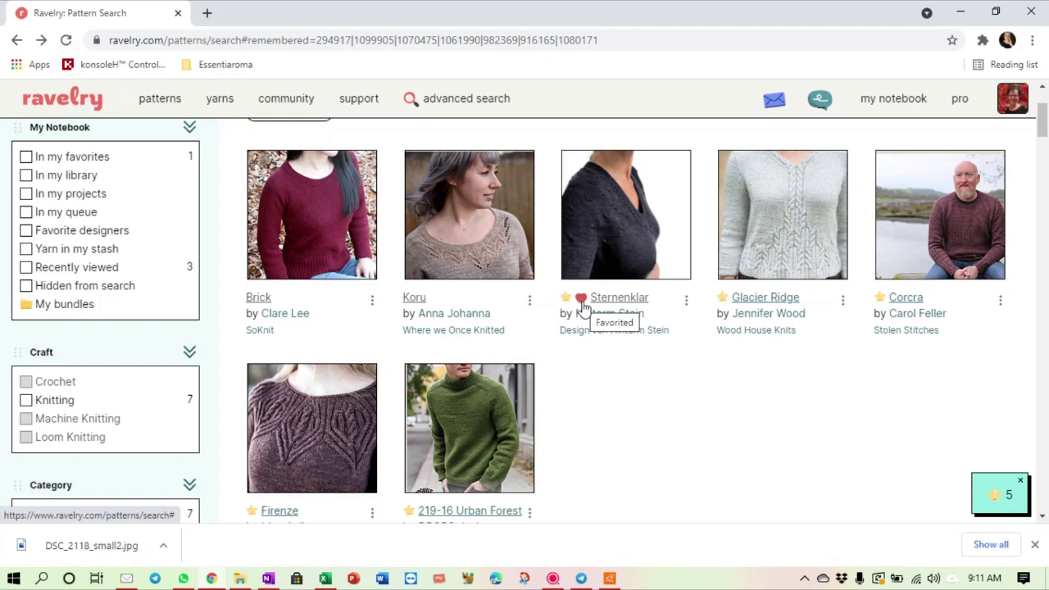
click(978, 233)
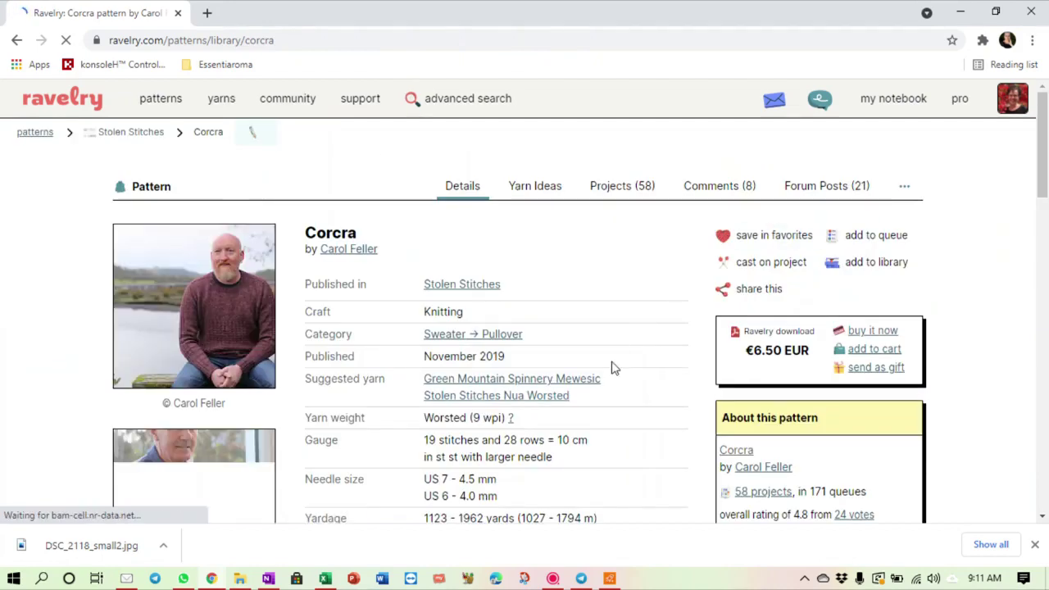
scroll(613, 368, down, 1)
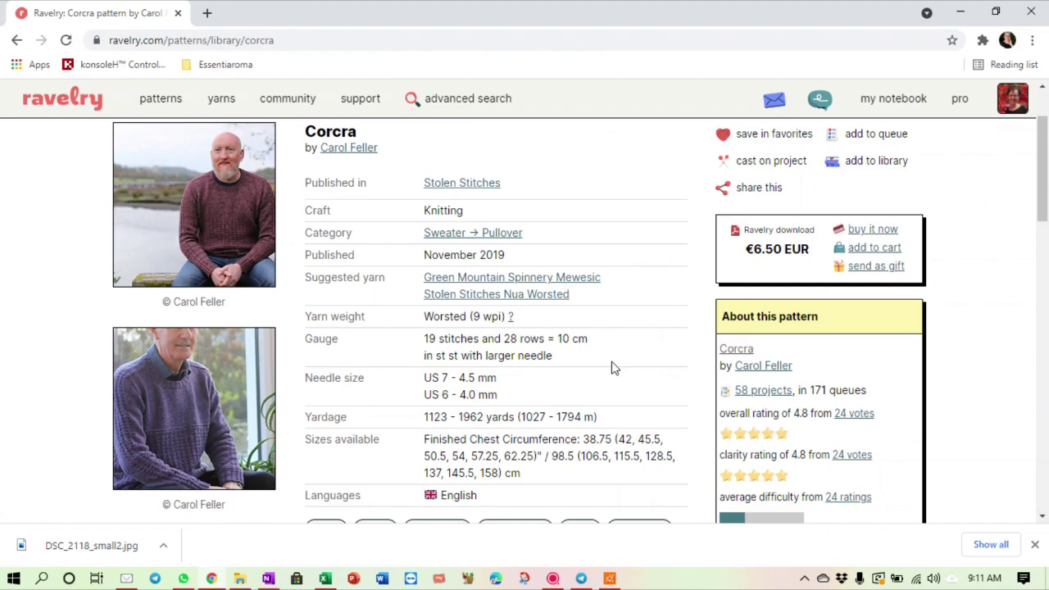
scroll(159, 426, down, 2)
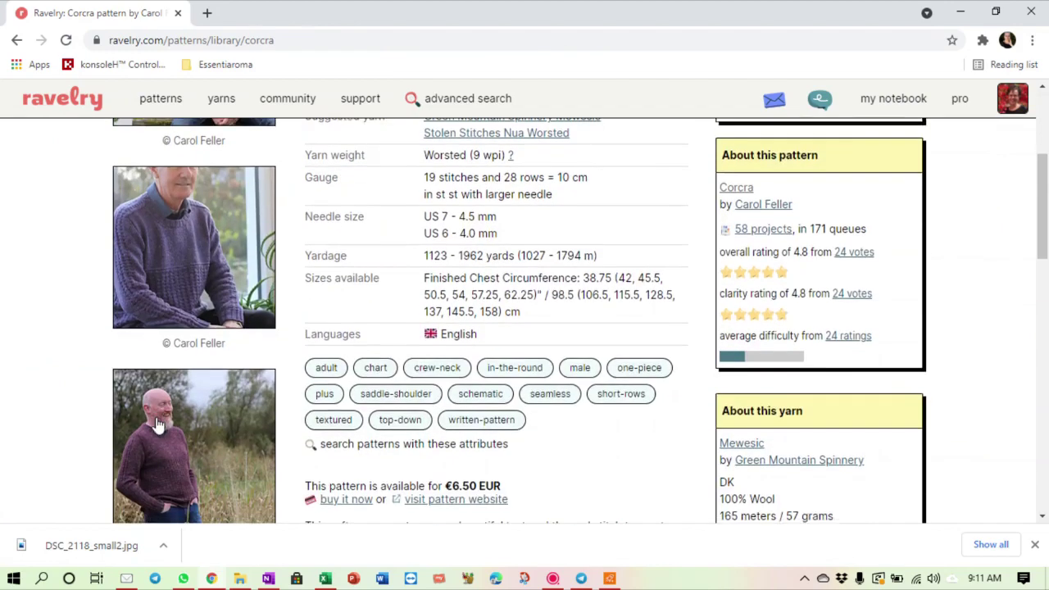
scroll(158, 426, down, 1)
scroll(159, 426, up, 2)
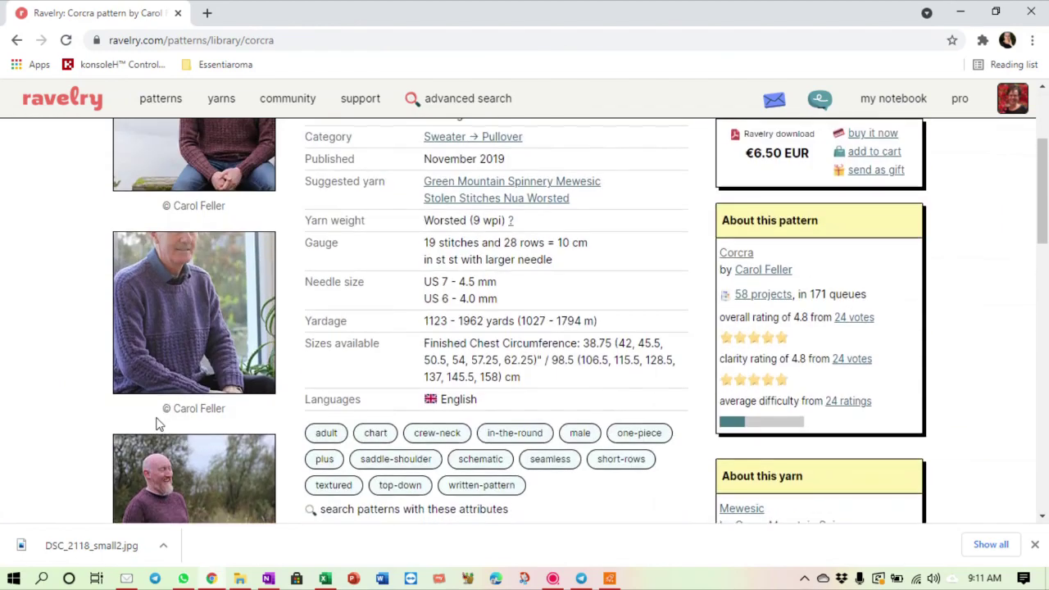
scroll(156, 417, down, 1)
scroll(156, 418, down, 4)
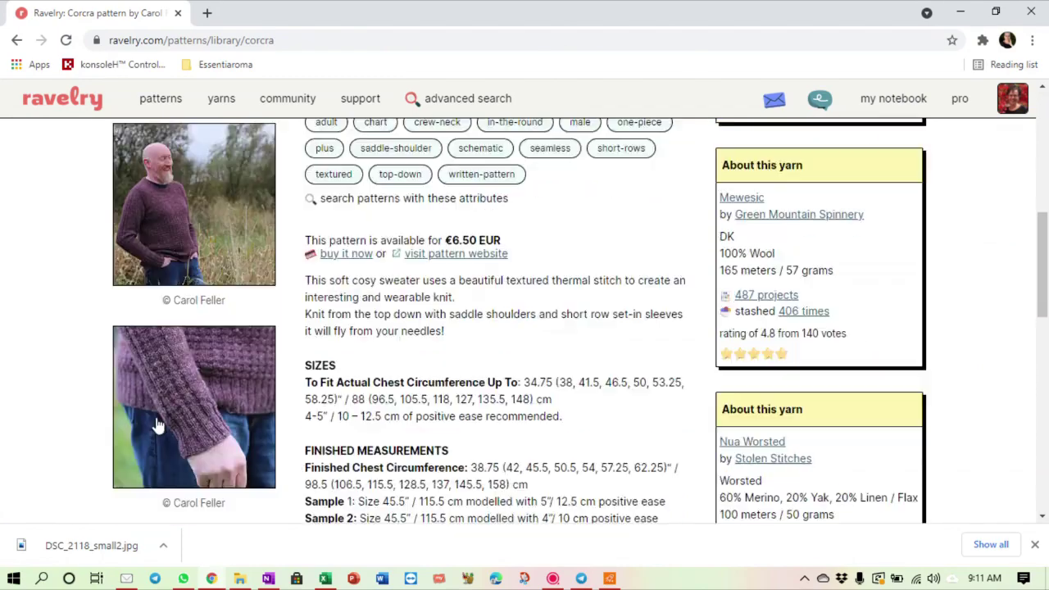
scroll(158, 425, down, 1)
scroll(158, 425, up, 10)
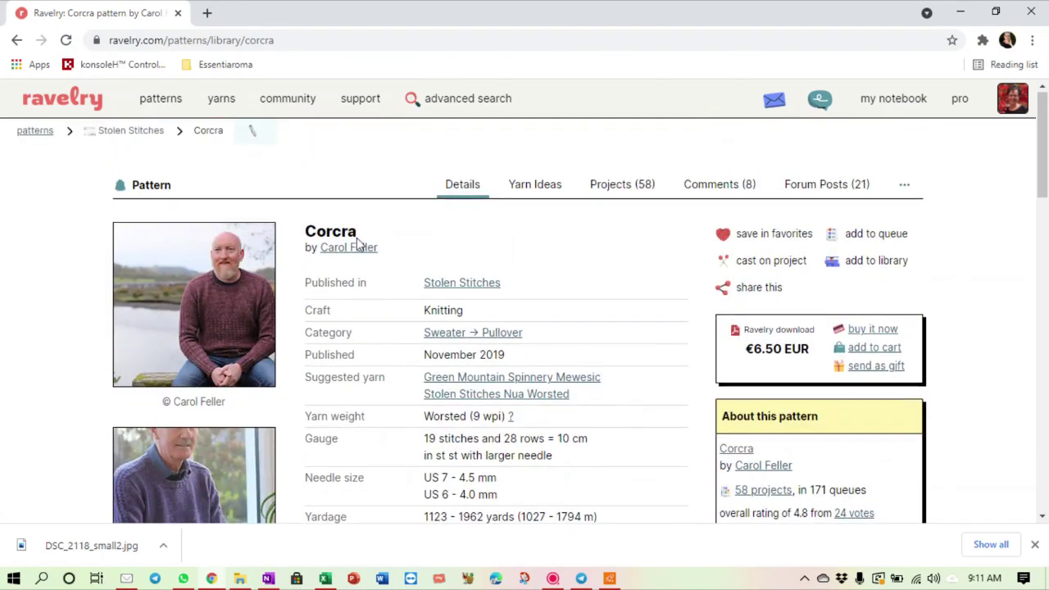
click(744, 238)
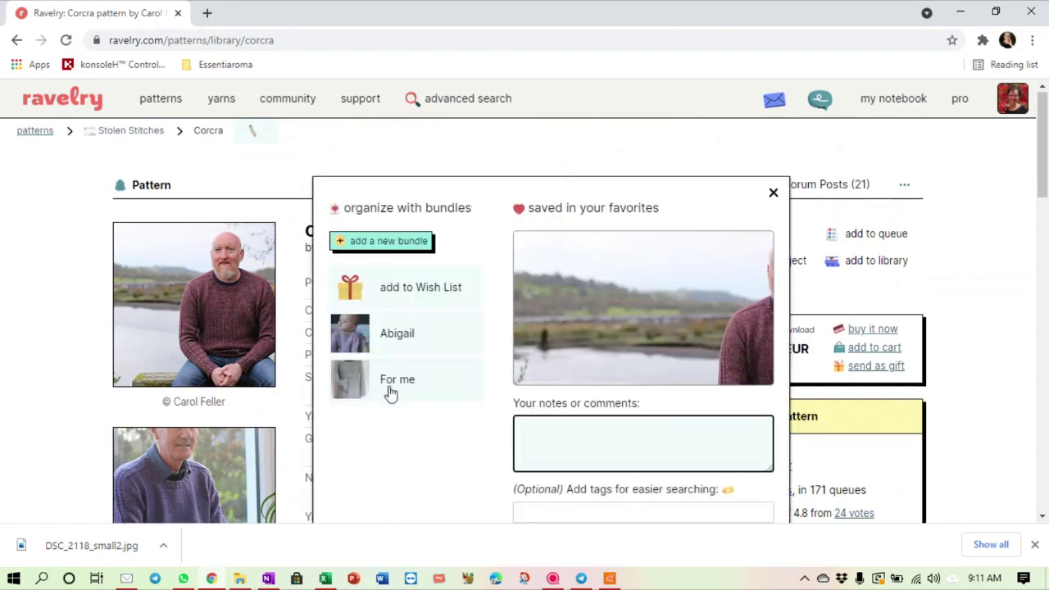
Step: File Corcra in a new bundle named for another person and save the change
click(383, 243)
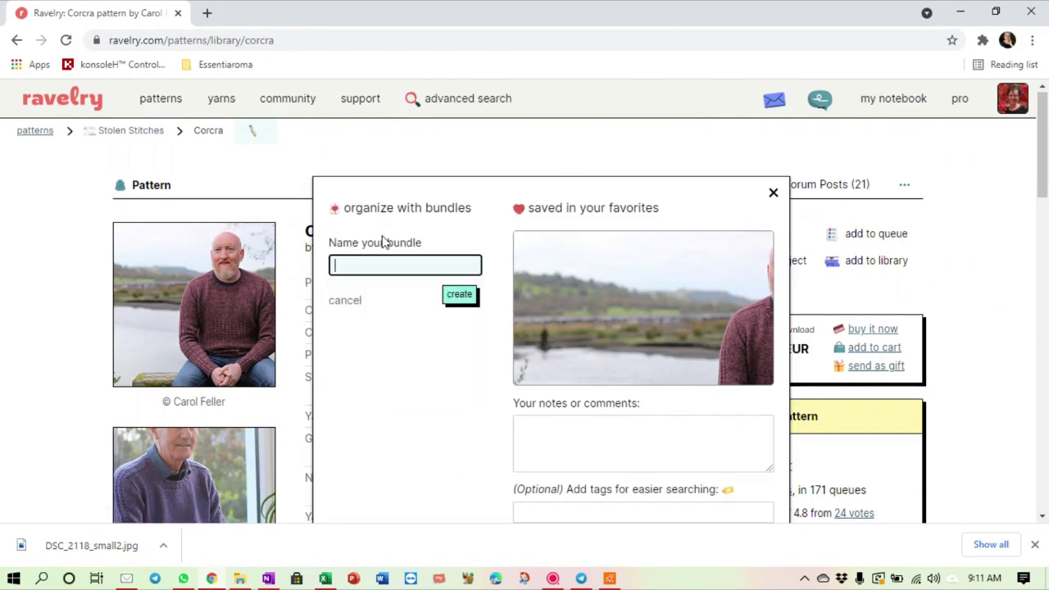
text(For)
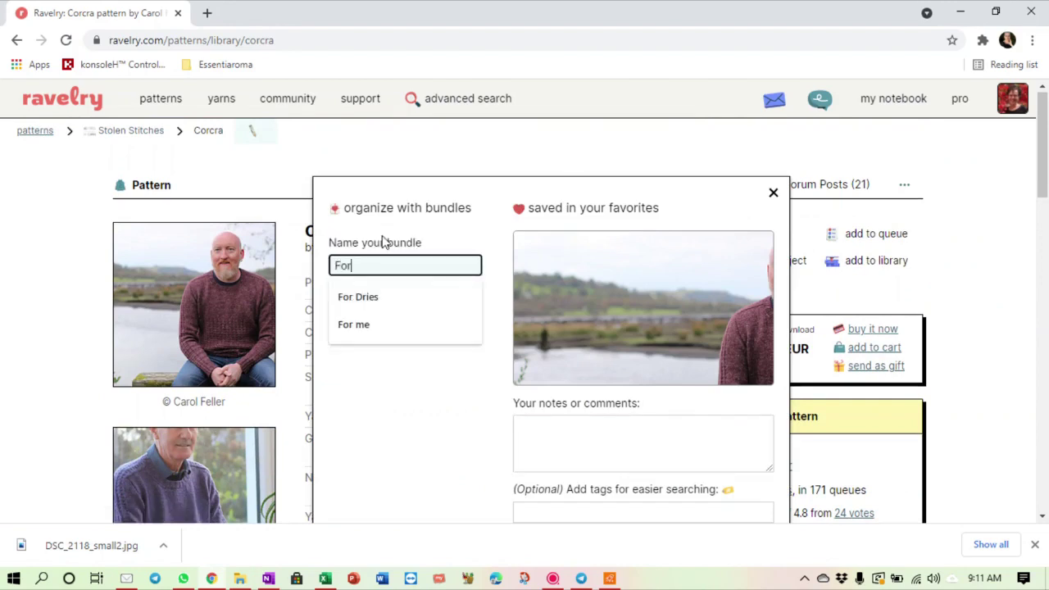
text( Dries)
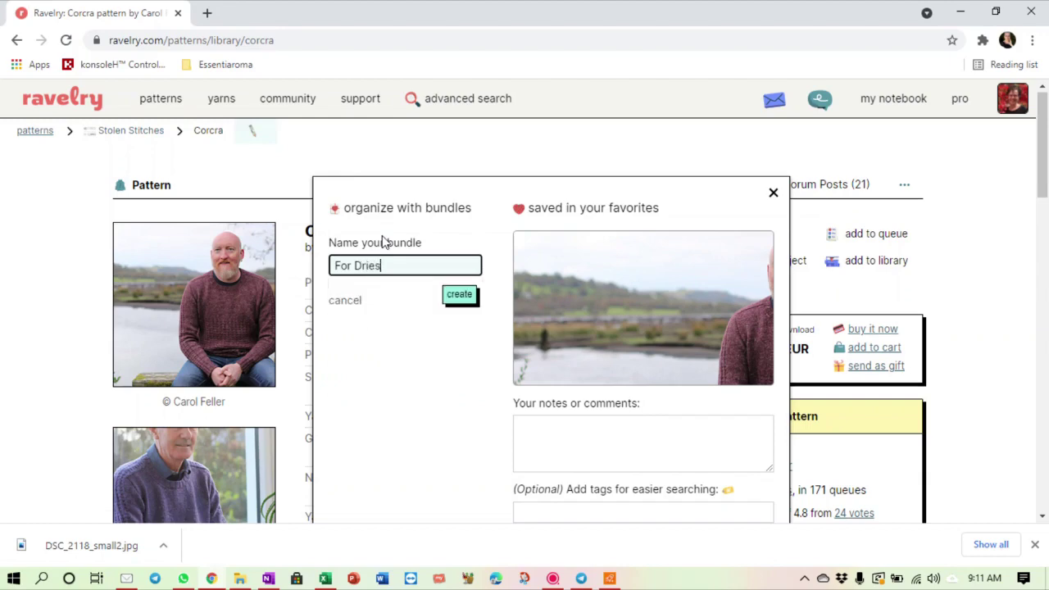
click(459, 295)
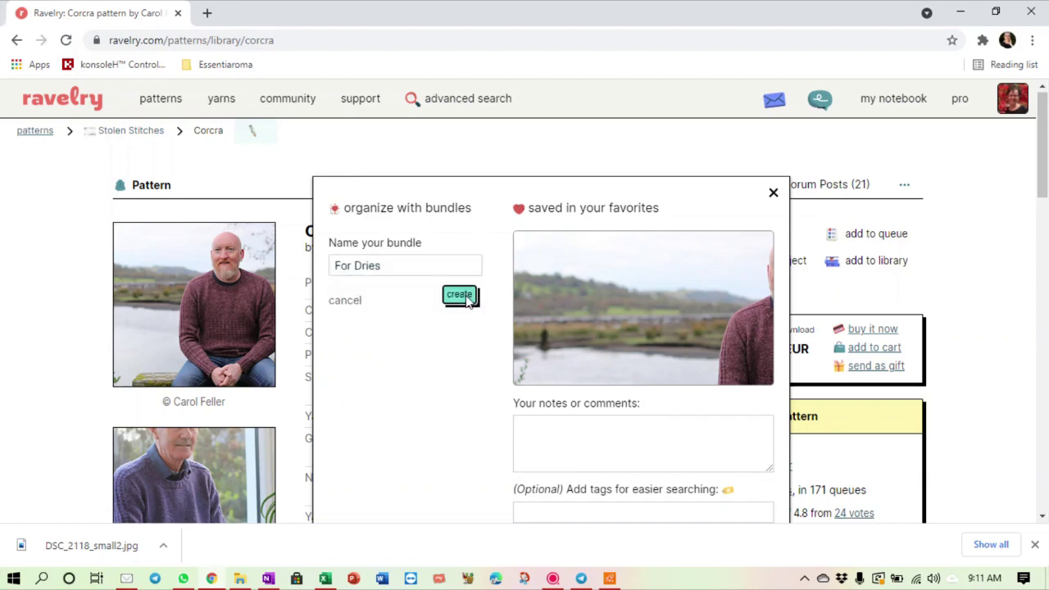
scroll(583, 320, down, 3)
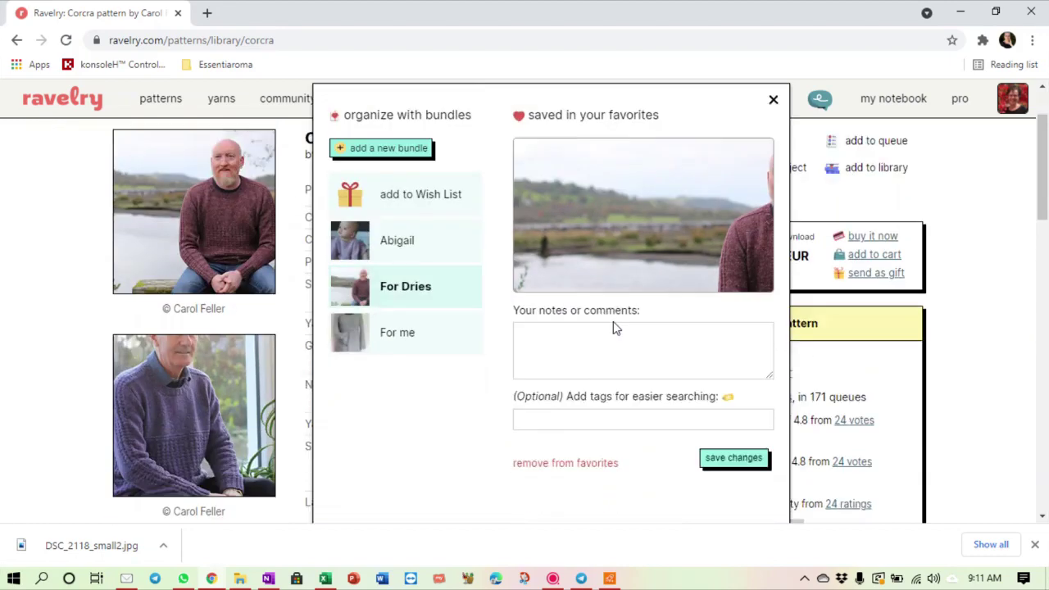
click(722, 293)
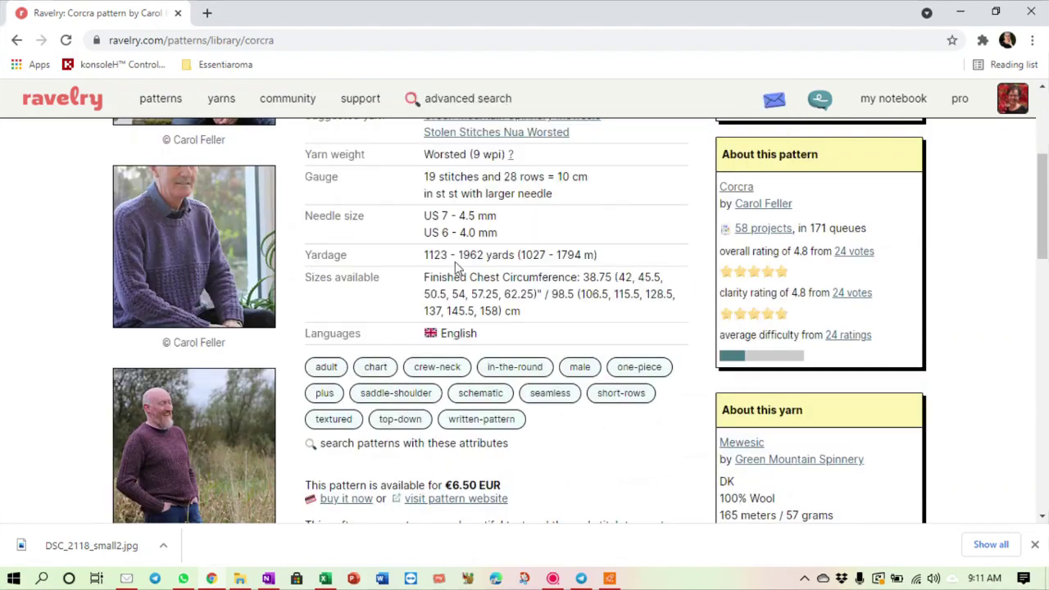
Step: Open Glacier Ridge from the search results and review its details: fingering plus lace, US 3, $7.00
click(16, 40)
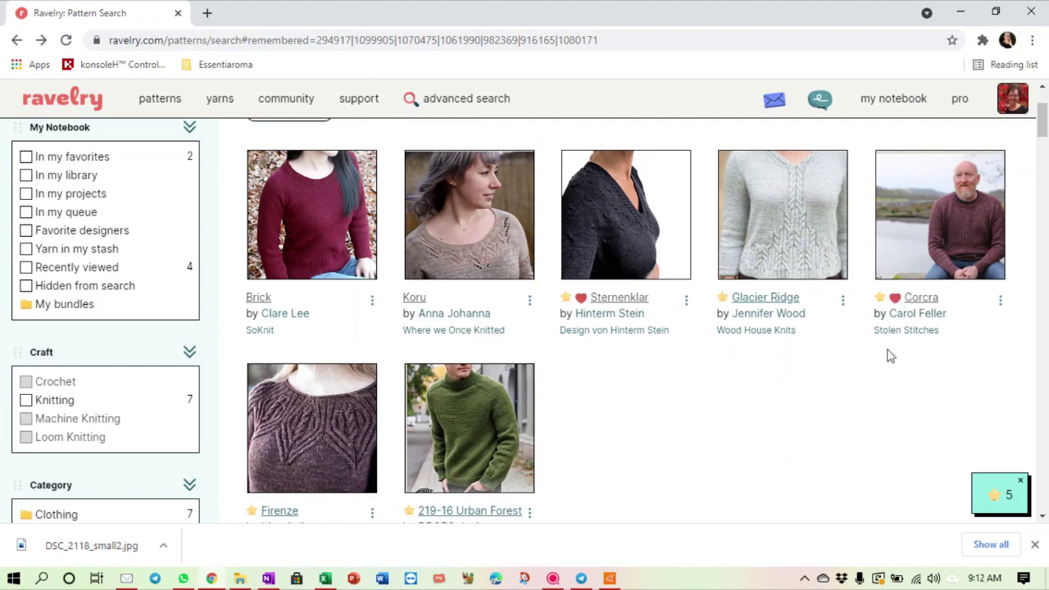
click(785, 193)
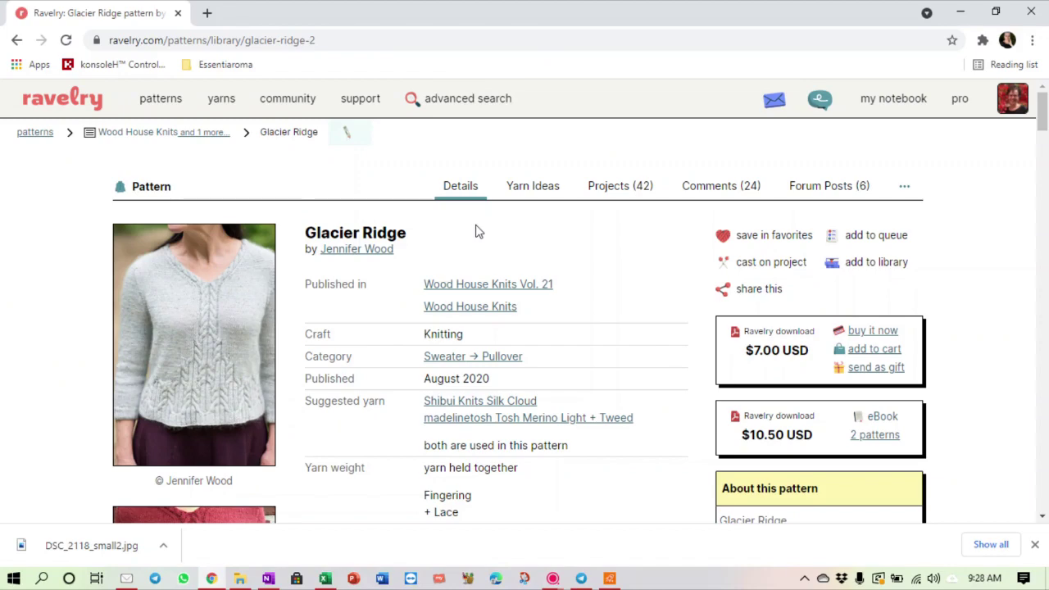
scroll(478, 231, down, 1)
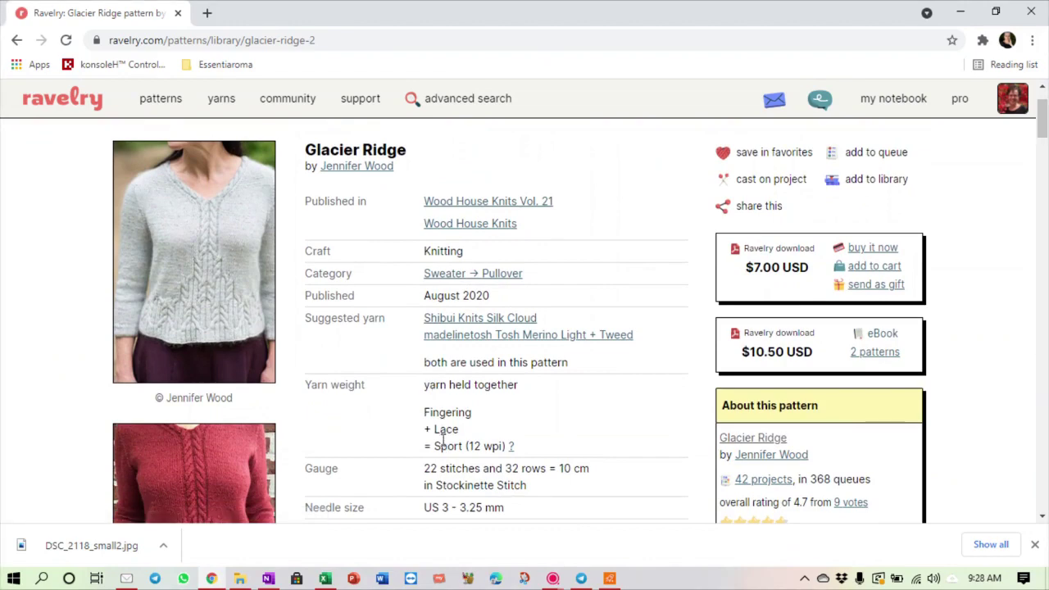
scroll(480, 442, down, 3)
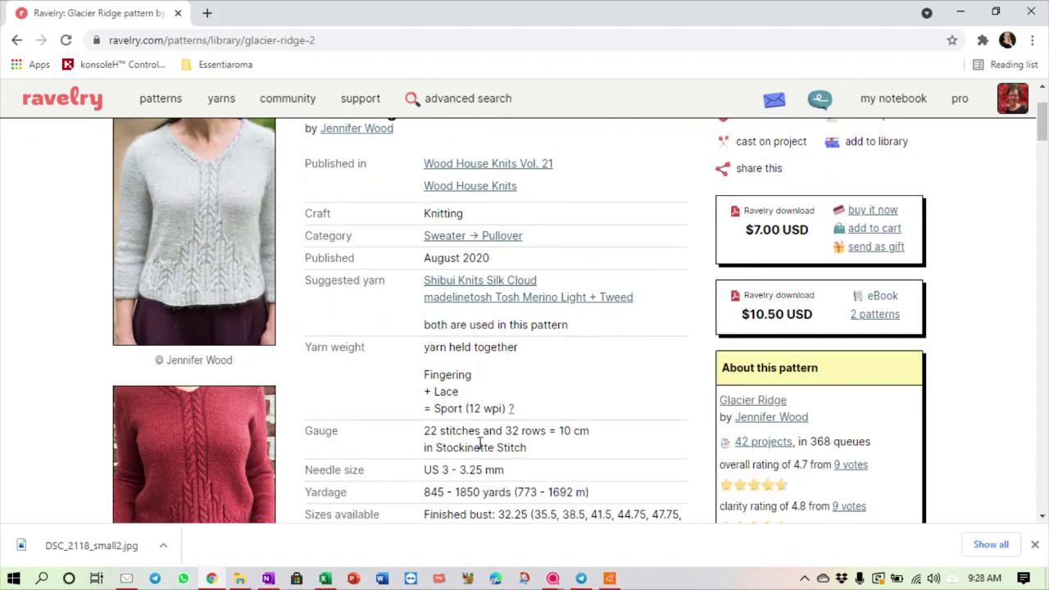
scroll(480, 443, down, 1)
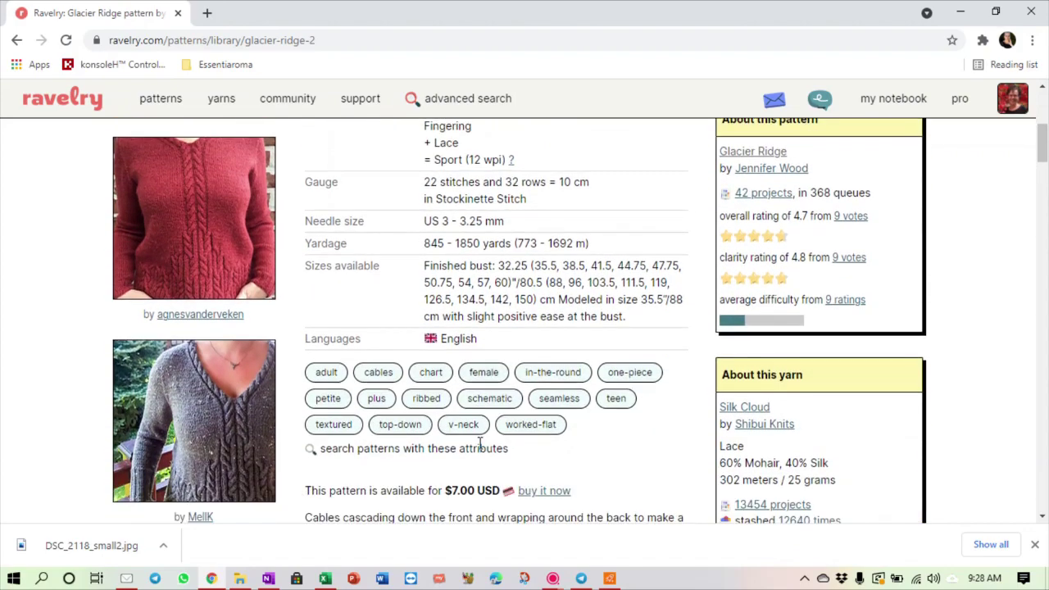
scroll(480, 445, down, 3)
scroll(480, 449, down, 1)
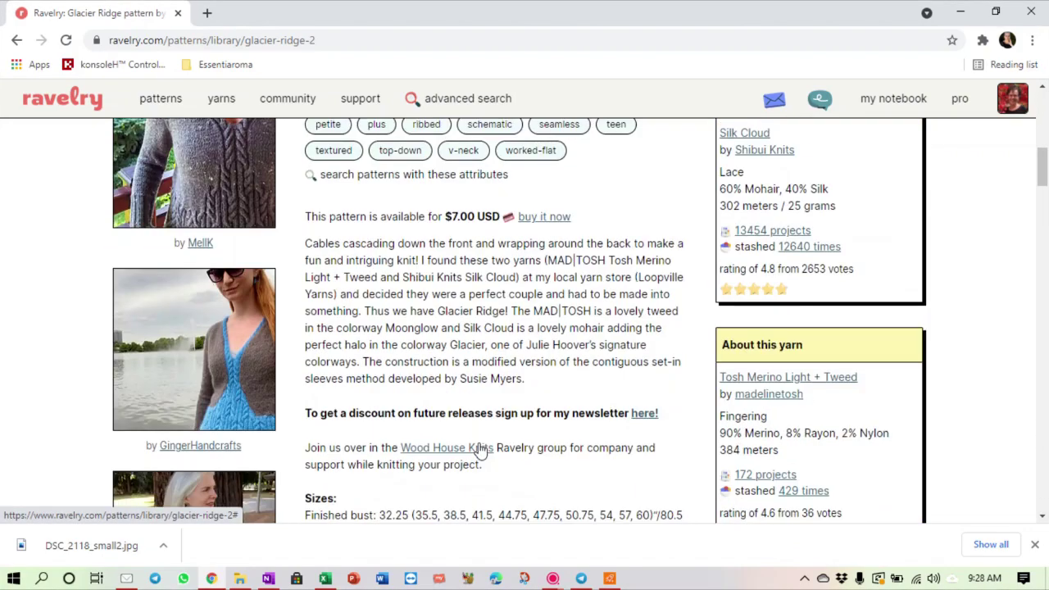
scroll(480, 449, down, 2)
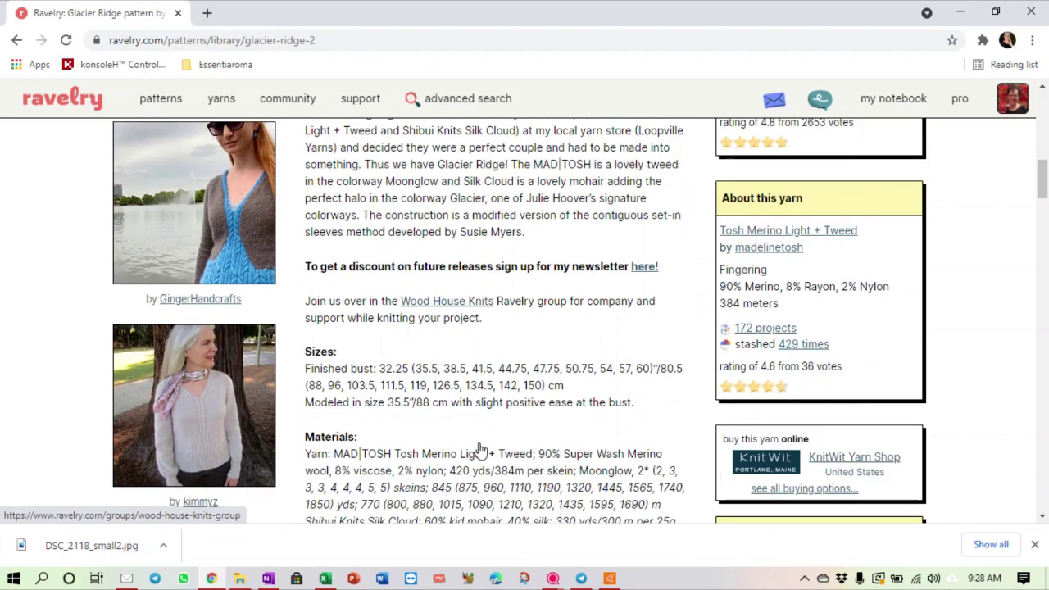
scroll(480, 450, down, 1)
scroll(480, 449, down, 2)
scroll(480, 443, up, 8)
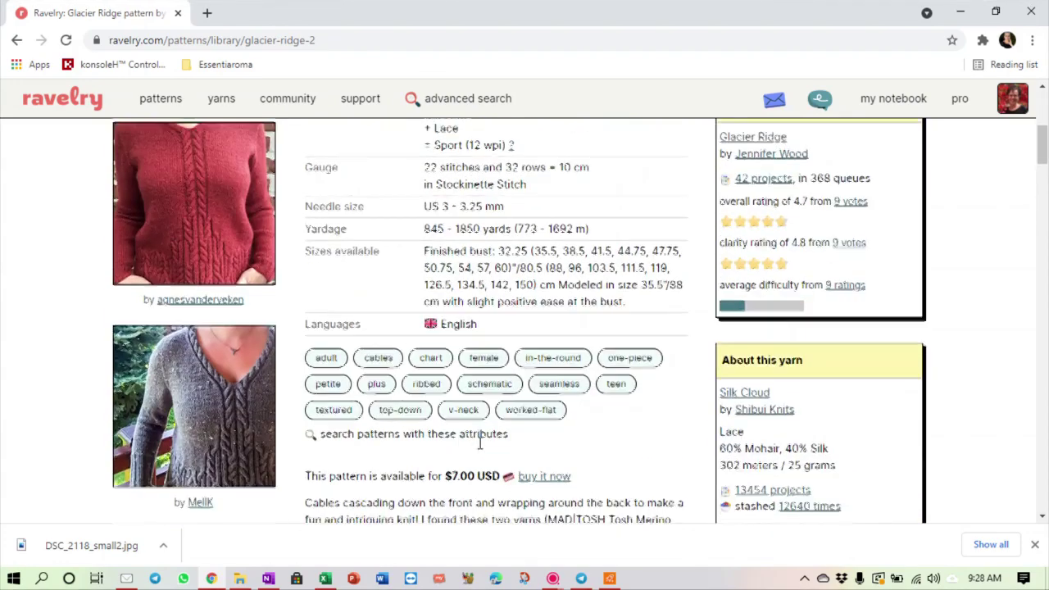
scroll(480, 443, up, 5)
scroll(479, 443, down, 1)
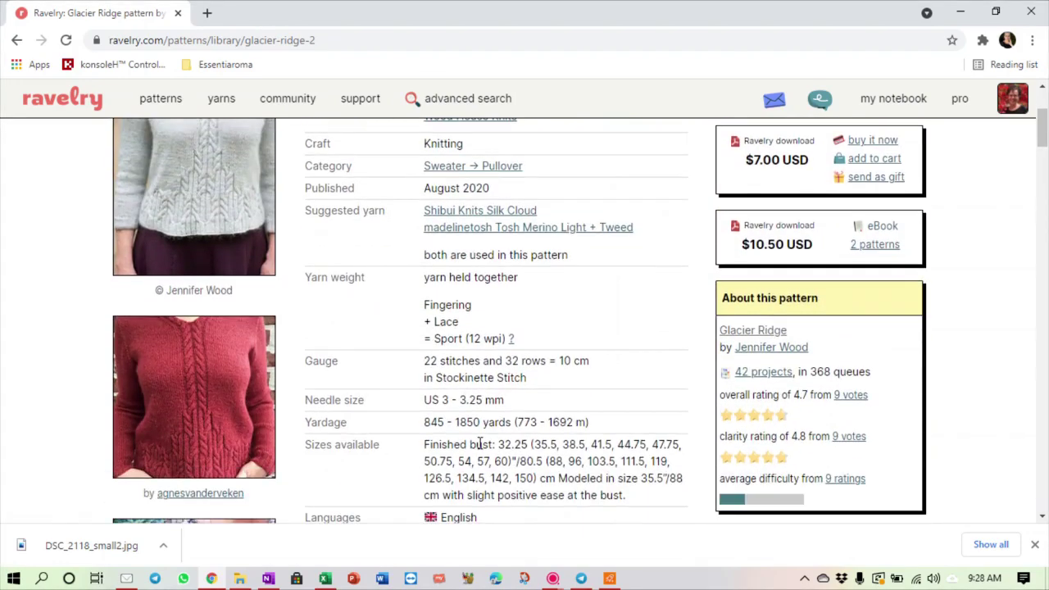
scroll(512, 377, up, 2)
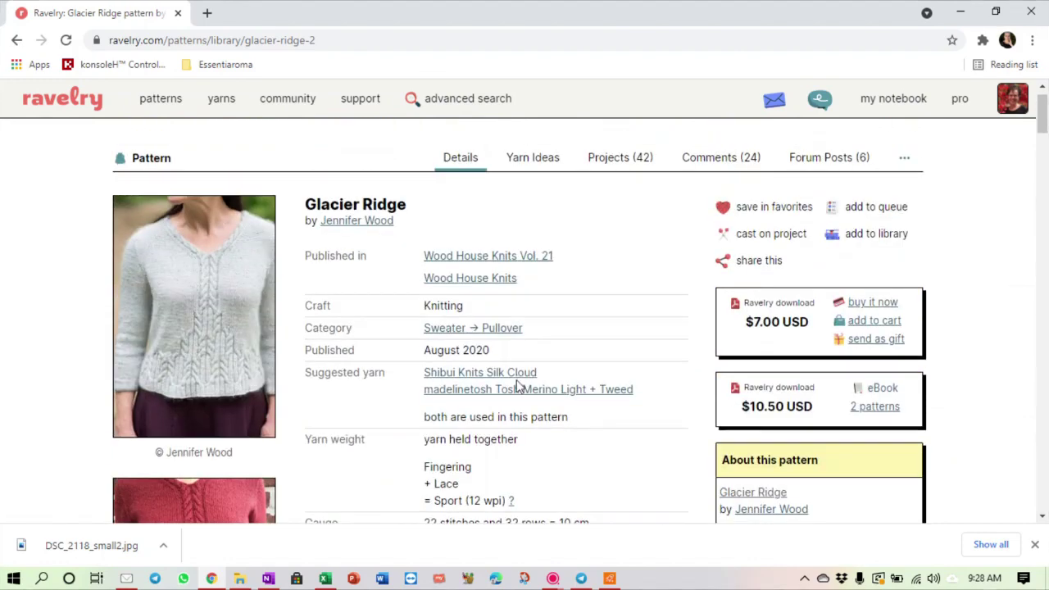
Step: Save Glacier Ridge to favorites in the For me bundle, then open 219-16 Urban Forest
click(774, 216)
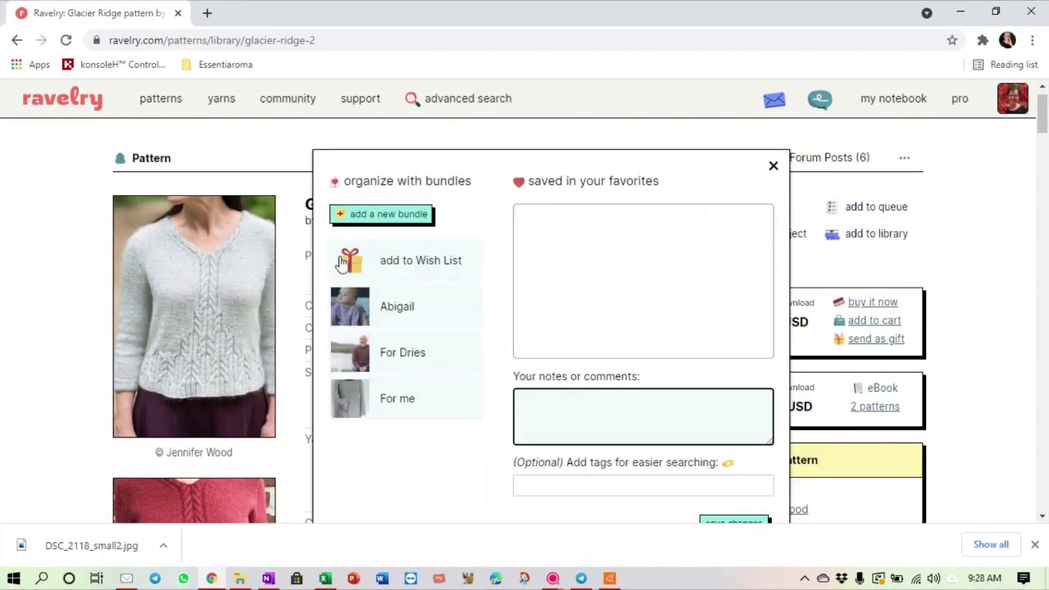
click(416, 410)
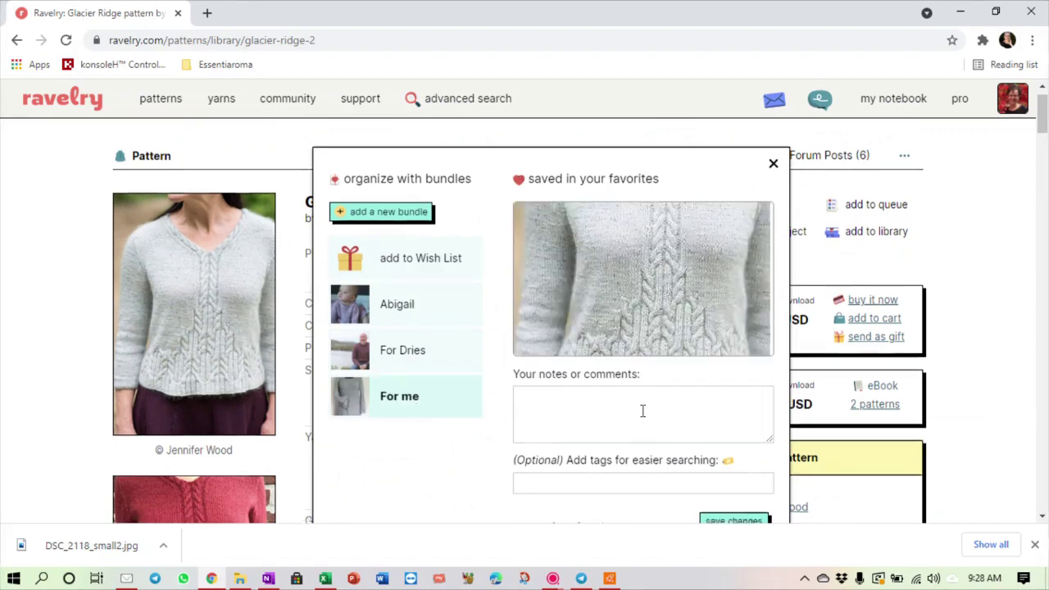
scroll(642, 412, down, 2)
click(734, 390)
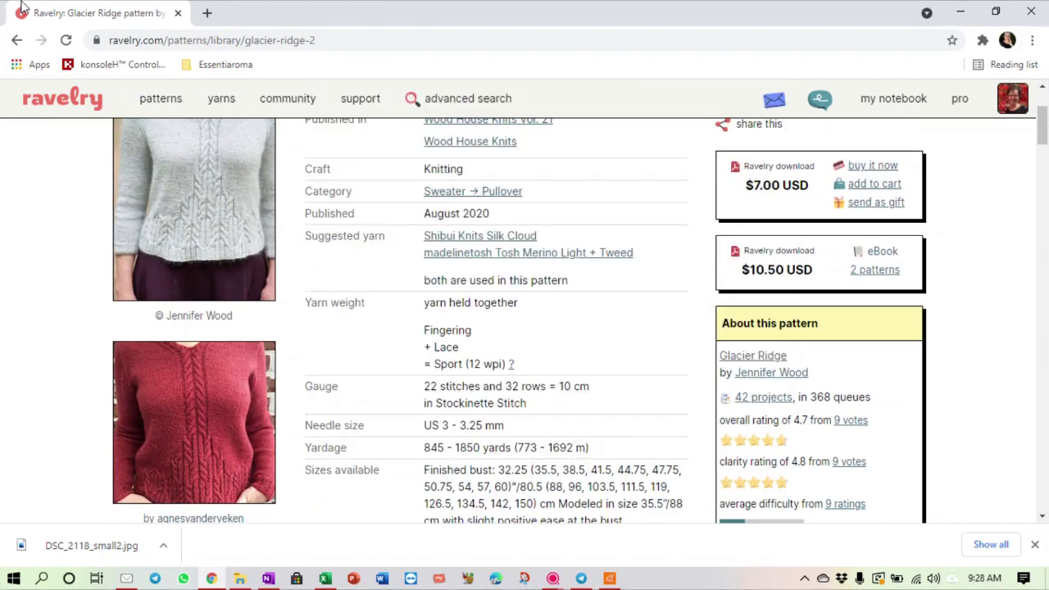
click(17, 40)
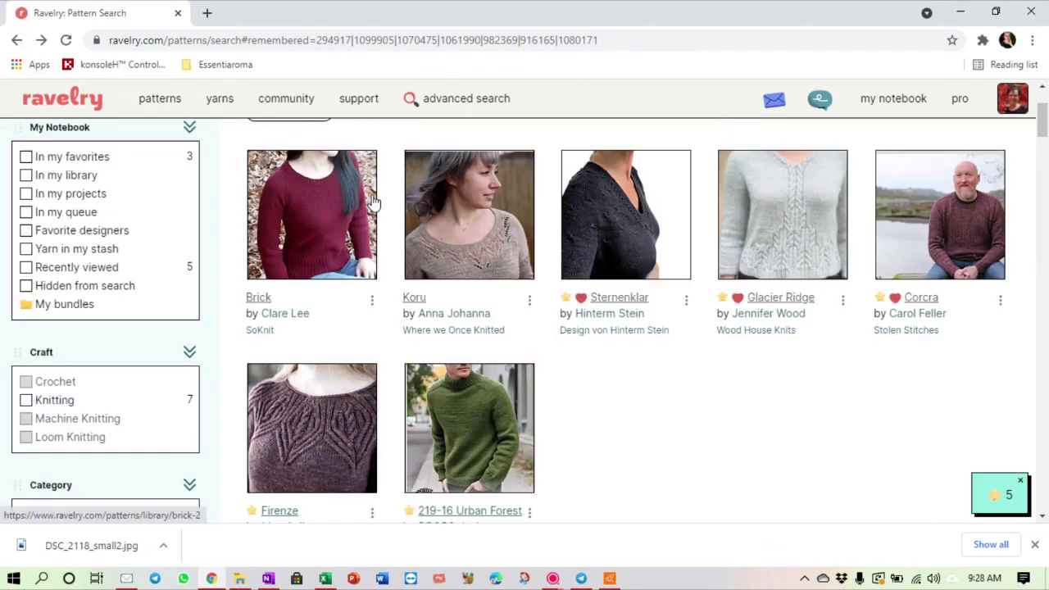
click(478, 429)
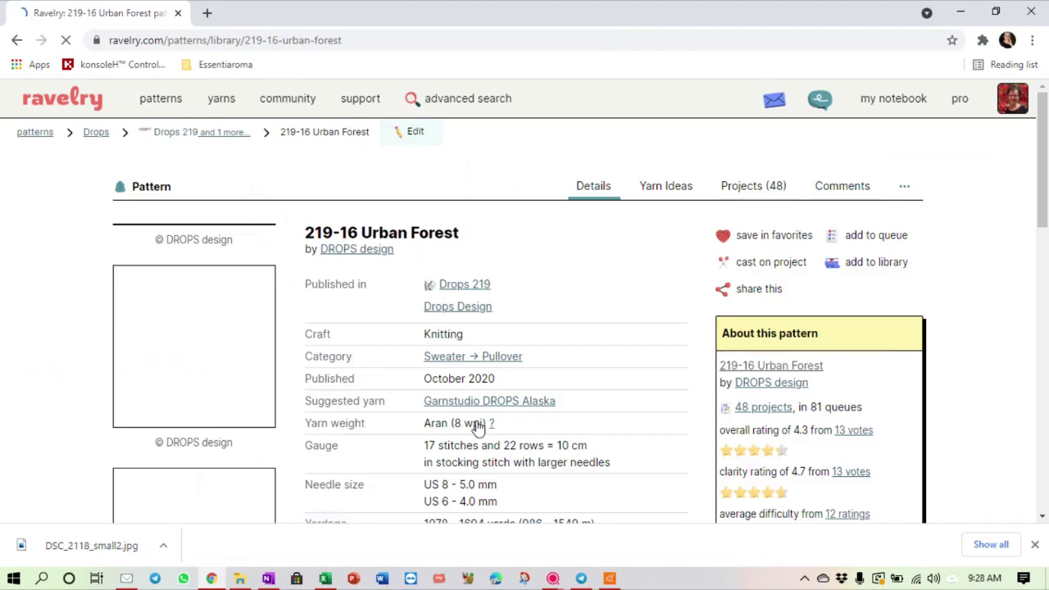
Step: Back in the results, show 219-16 Urban Forest's quick details and remove its star mark
scroll(478, 427, down, 2)
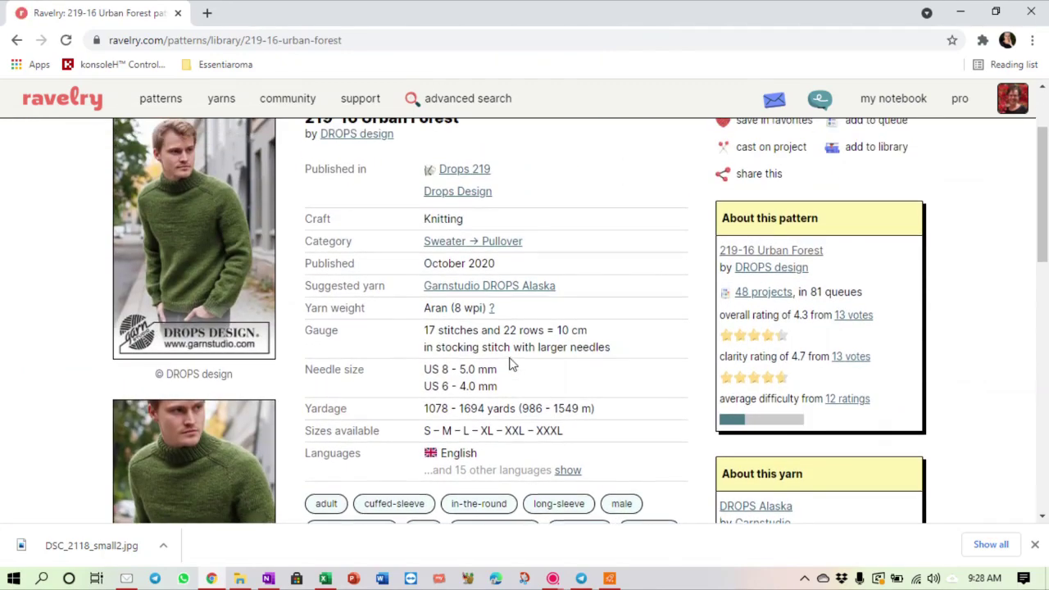
click(18, 41)
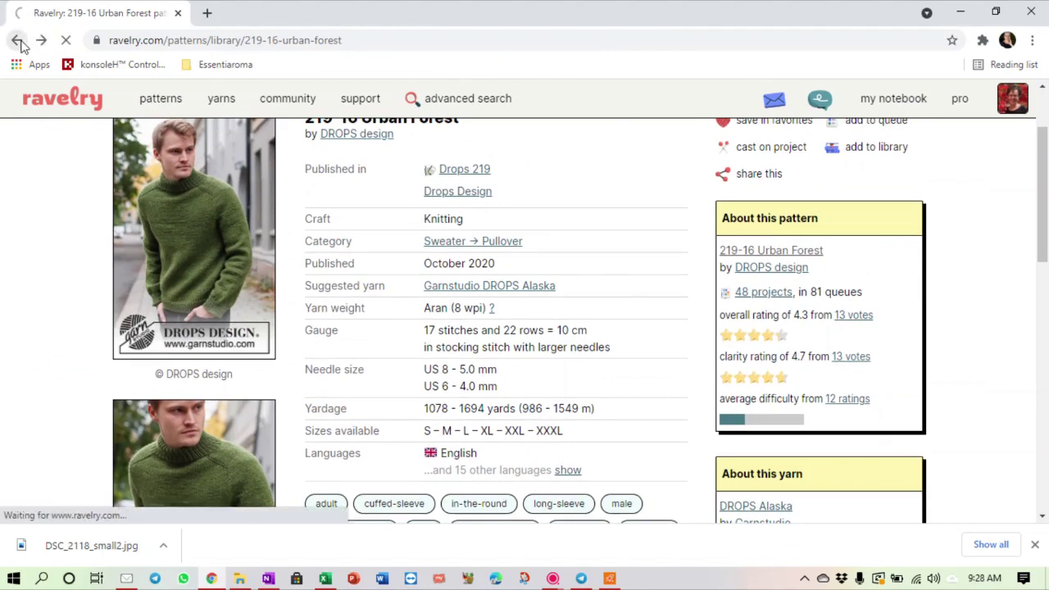
mouse_move(478, 199)
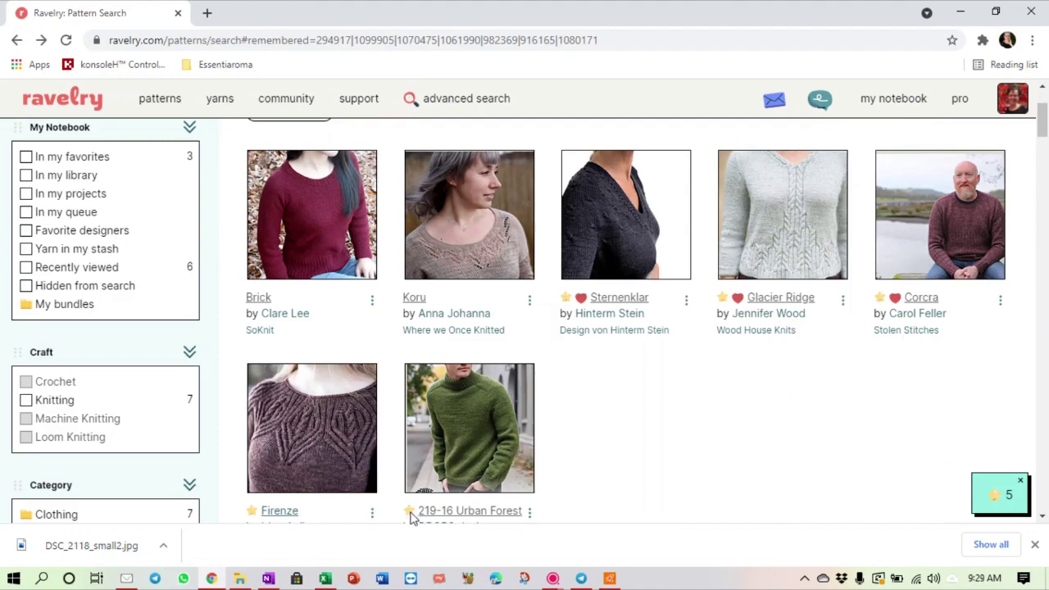
scroll(508, 485, down, 1)
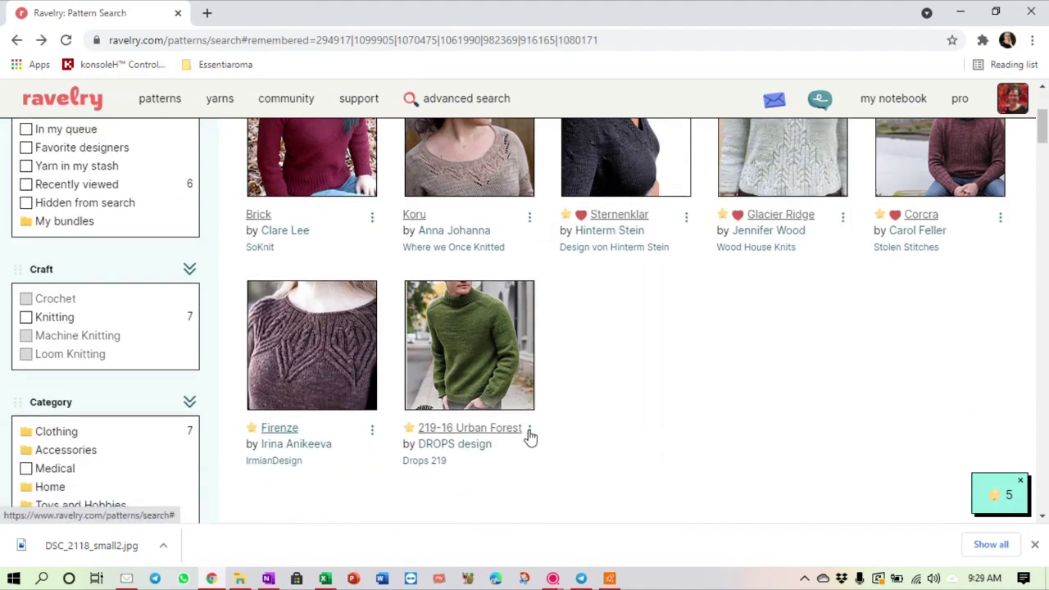
click(529, 431)
scroll(531, 435, down, 2)
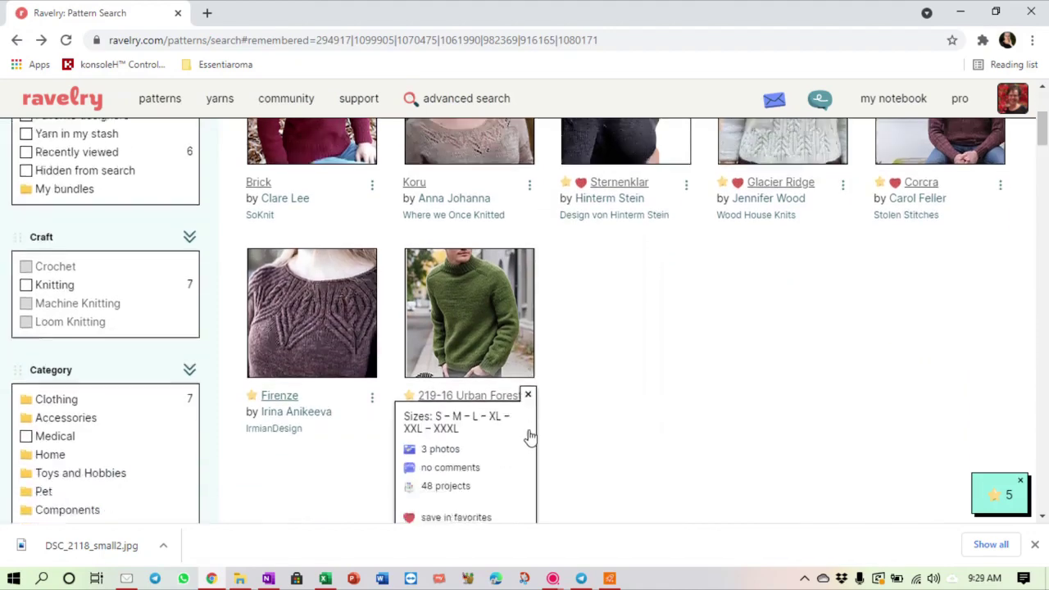
click(467, 434)
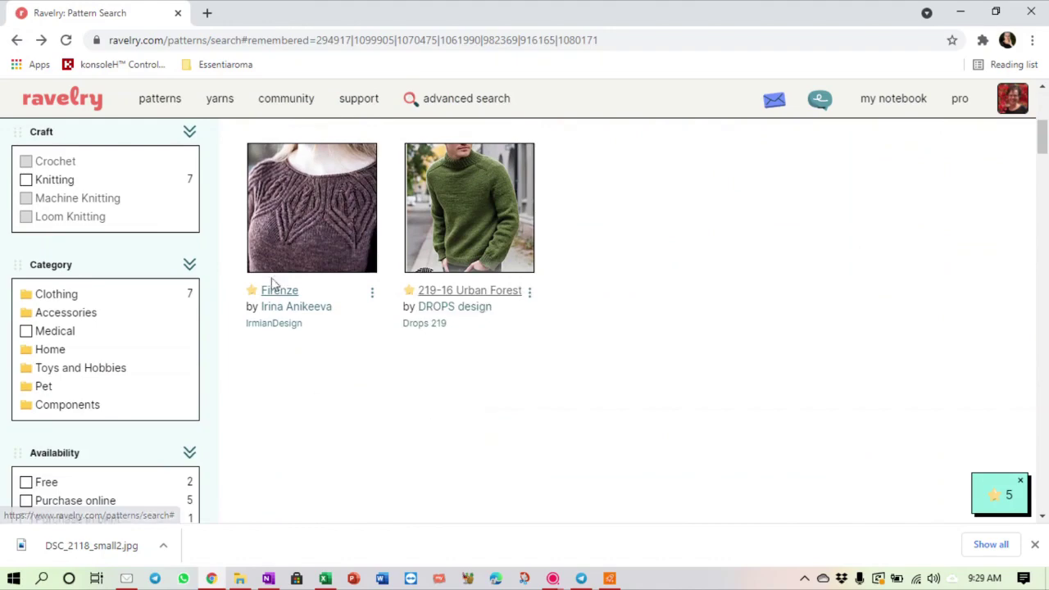
Step: Save Firenze to favorites in the For me bundle and go to the Ravelry home page
click(293, 213)
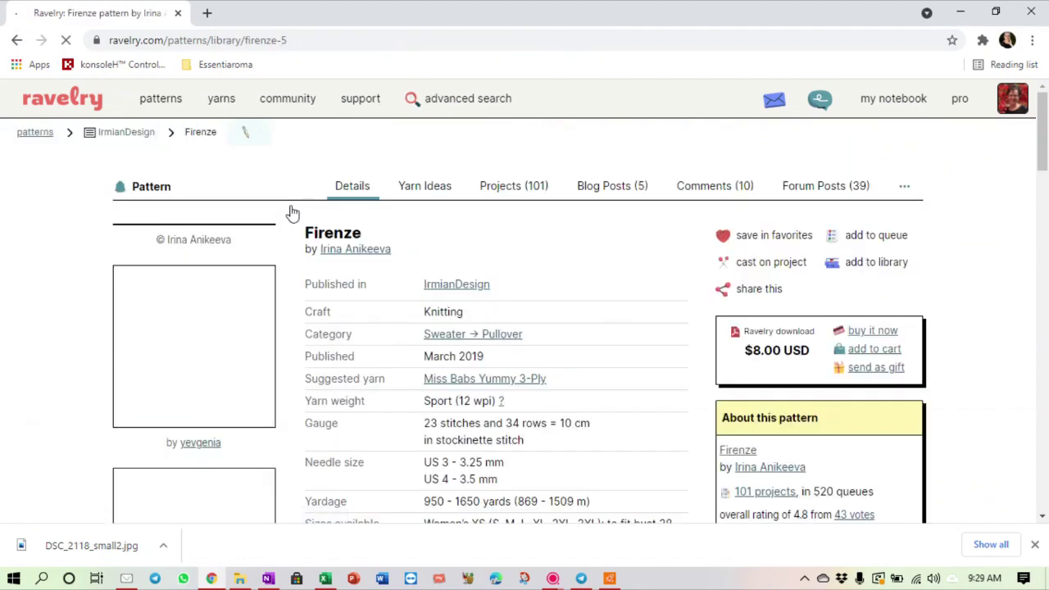
scroll(583, 276, down, 2)
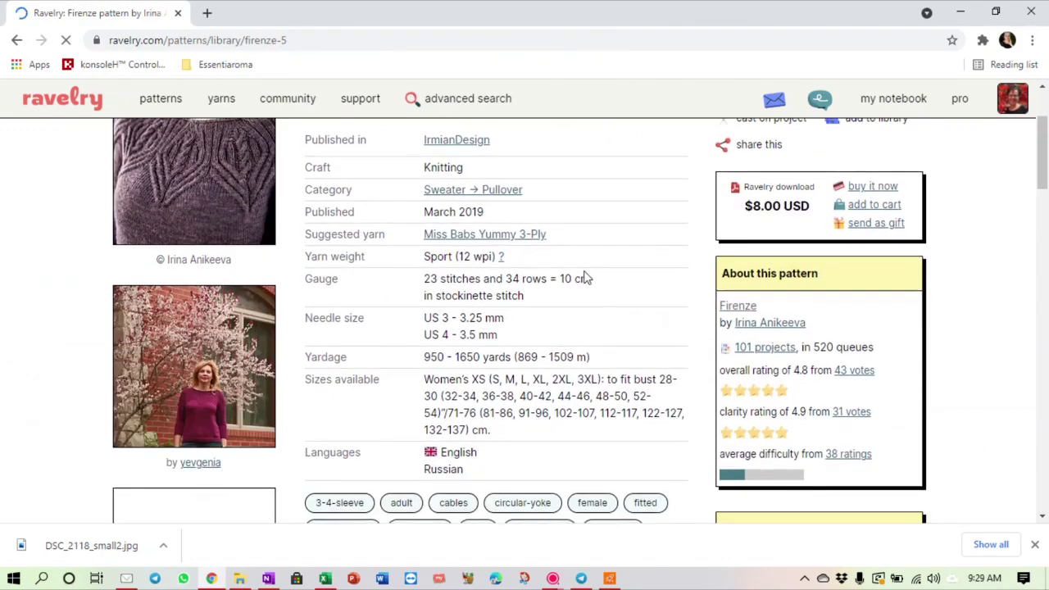
scroll(586, 278, down, 3)
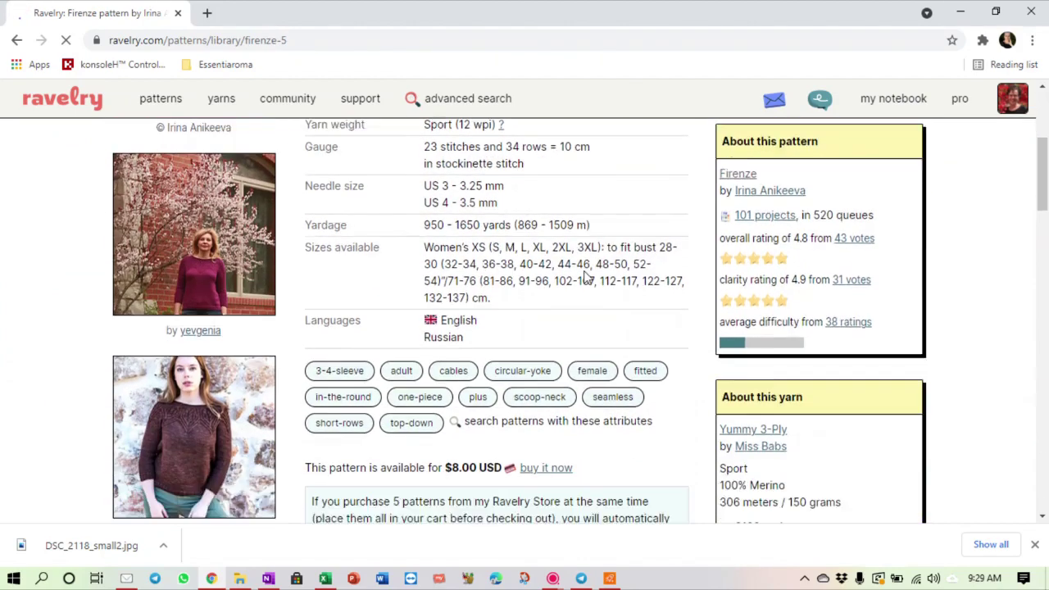
scroll(587, 278, down, 1)
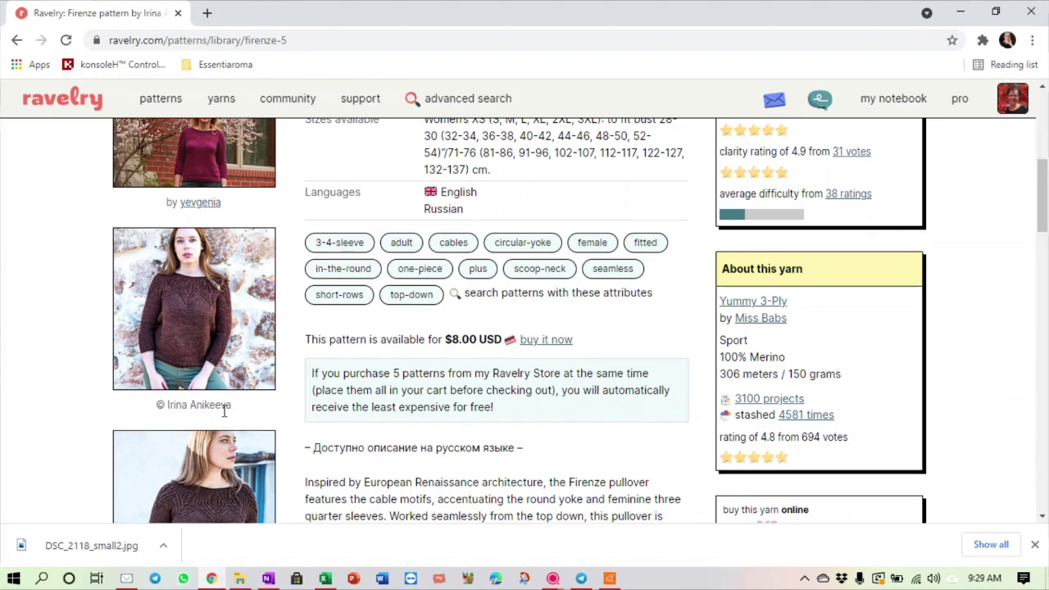
scroll(525, 412, up, 5)
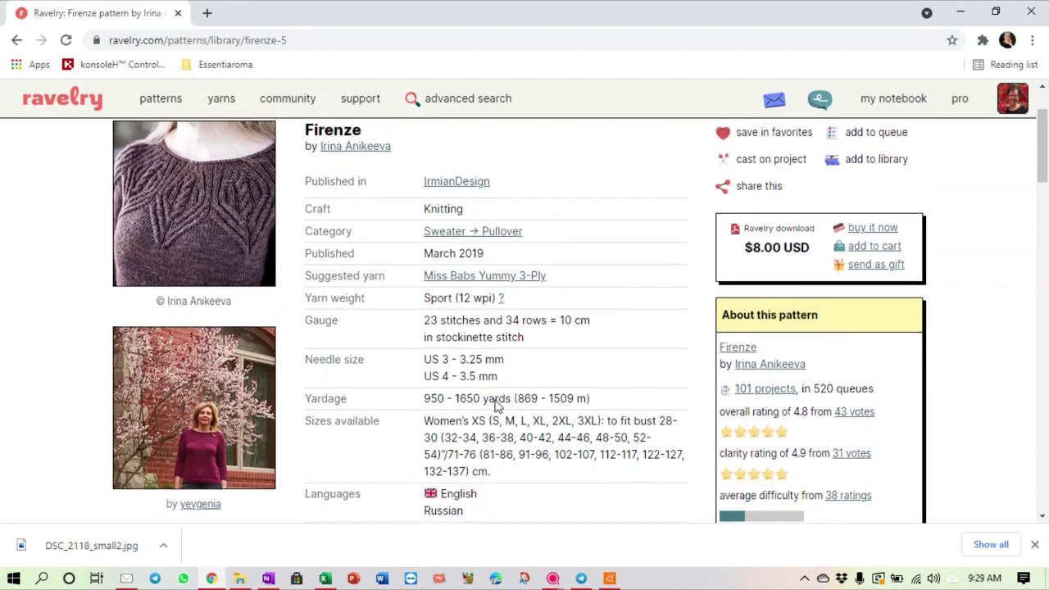
click(744, 239)
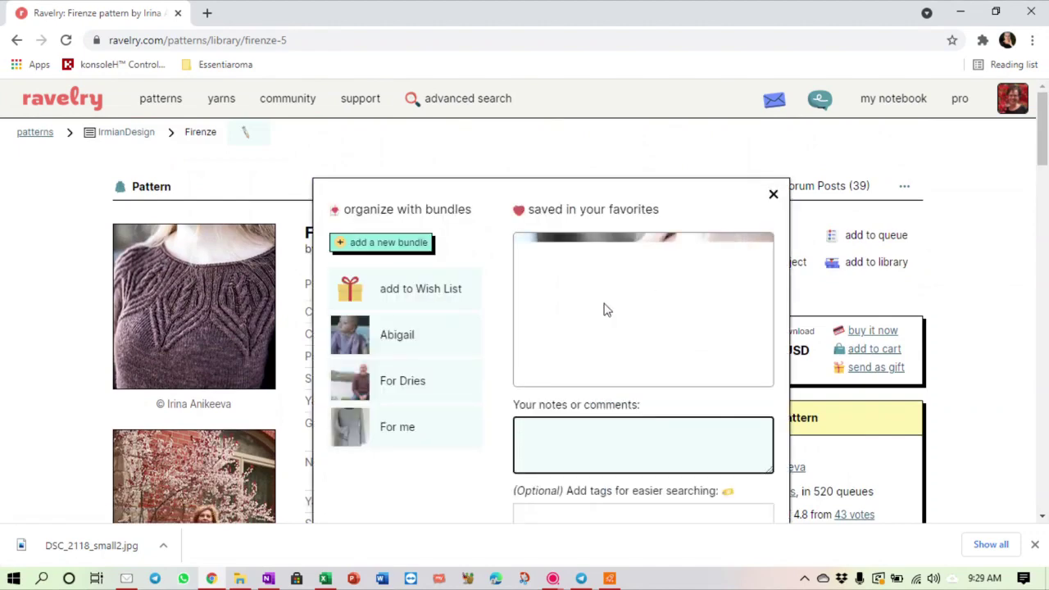
click(390, 434)
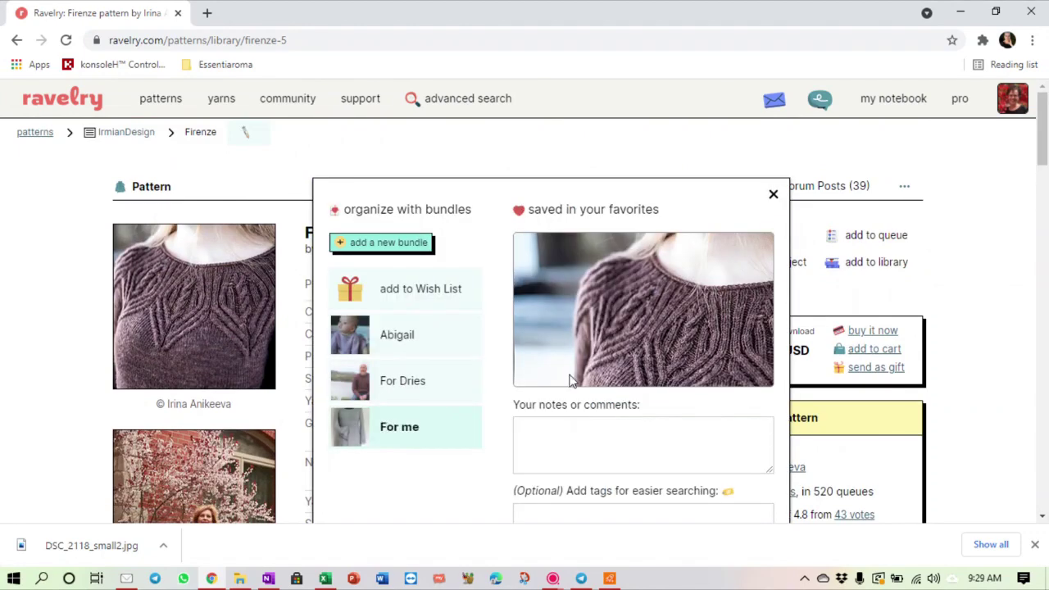
scroll(622, 394, down, 3)
click(728, 287)
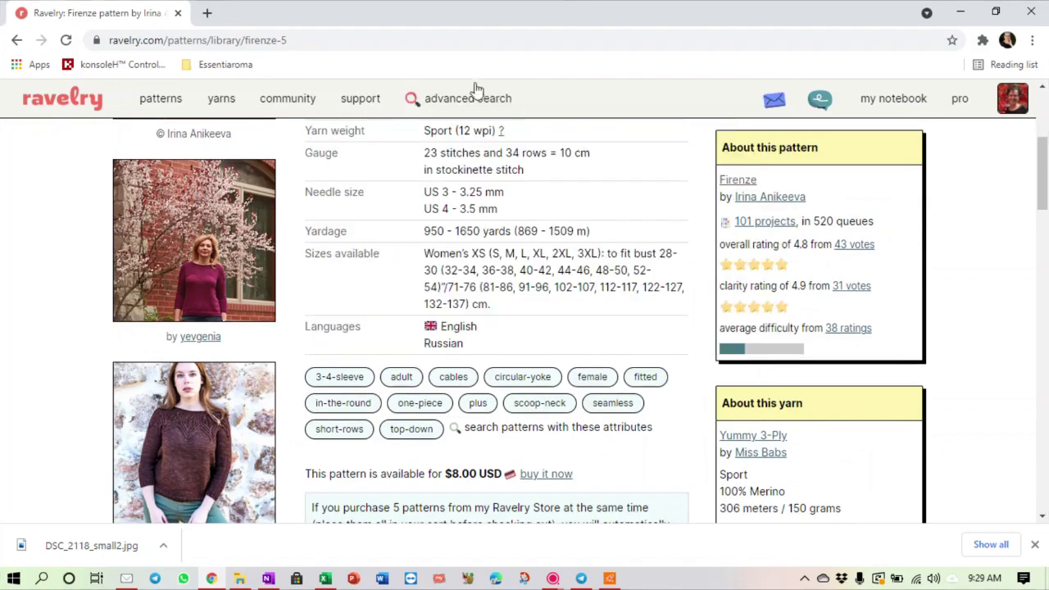
click(75, 102)
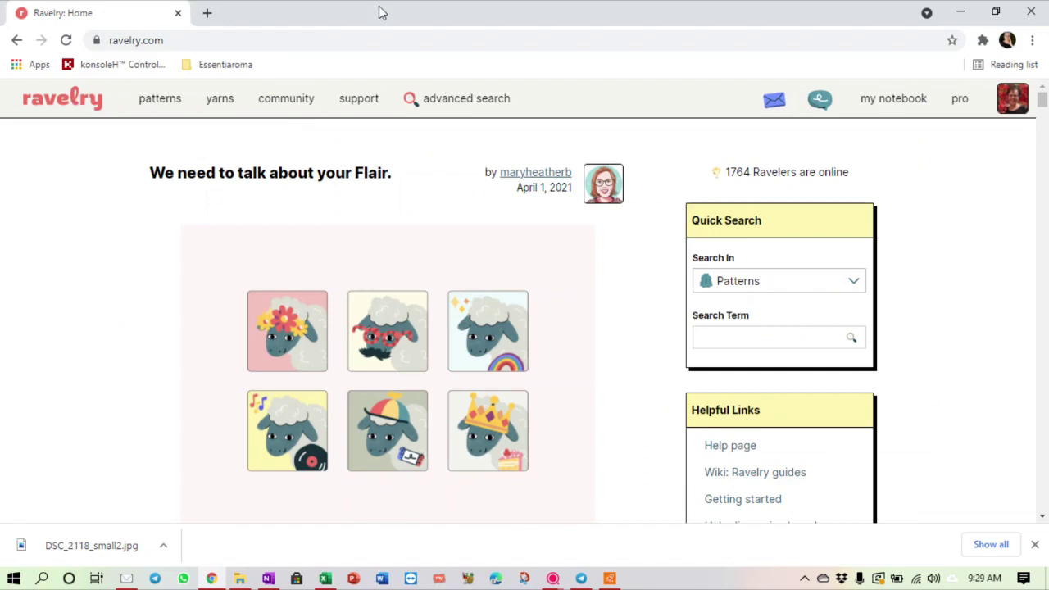
Step: Open Favorites from the My notebook menu and go into the For me bundle
mouse_move(922, 98)
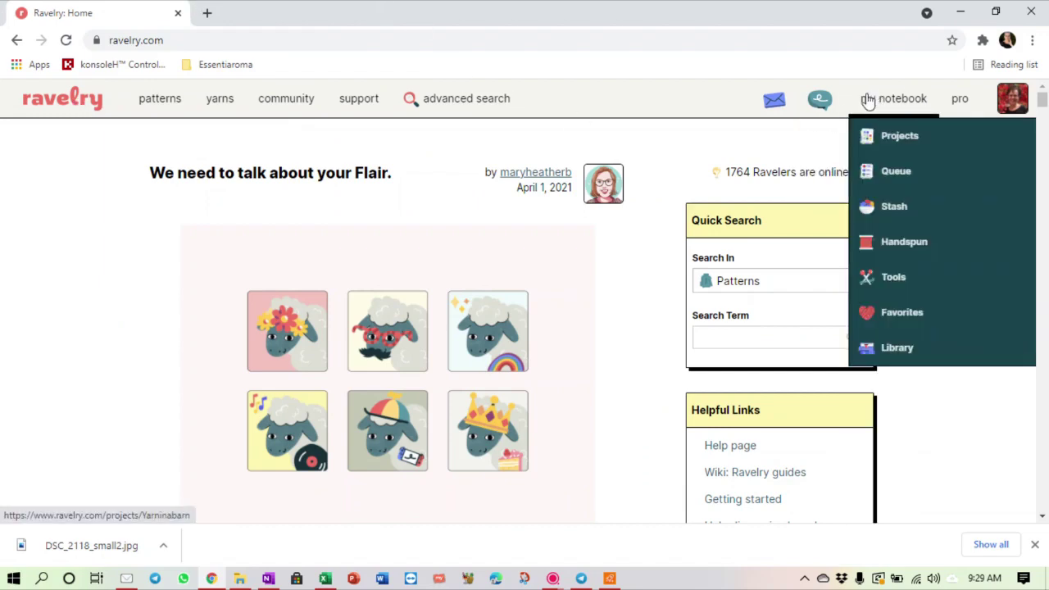
mouse_move(960, 99)
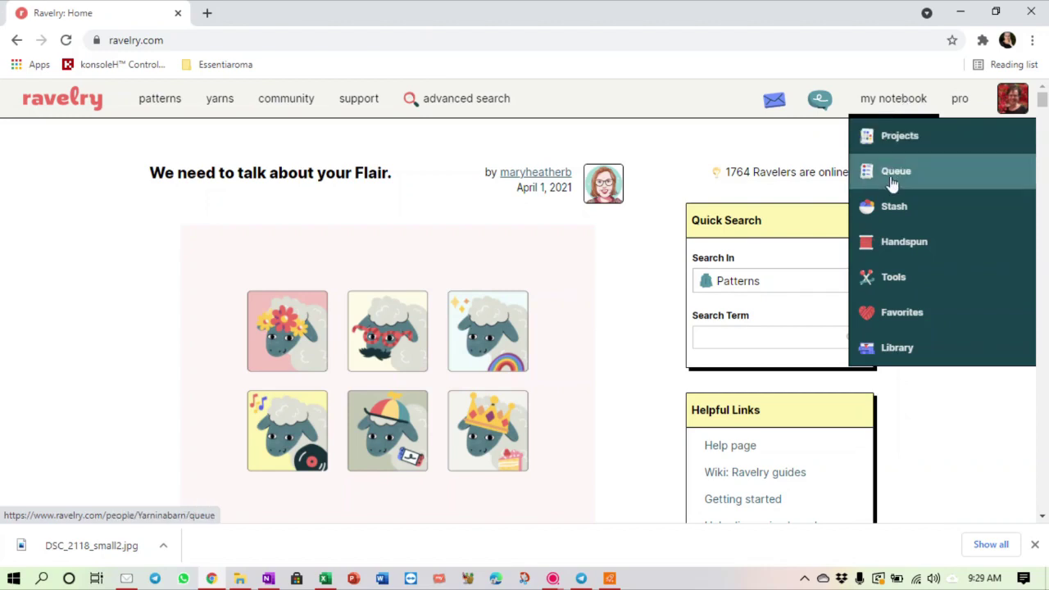
click(902, 314)
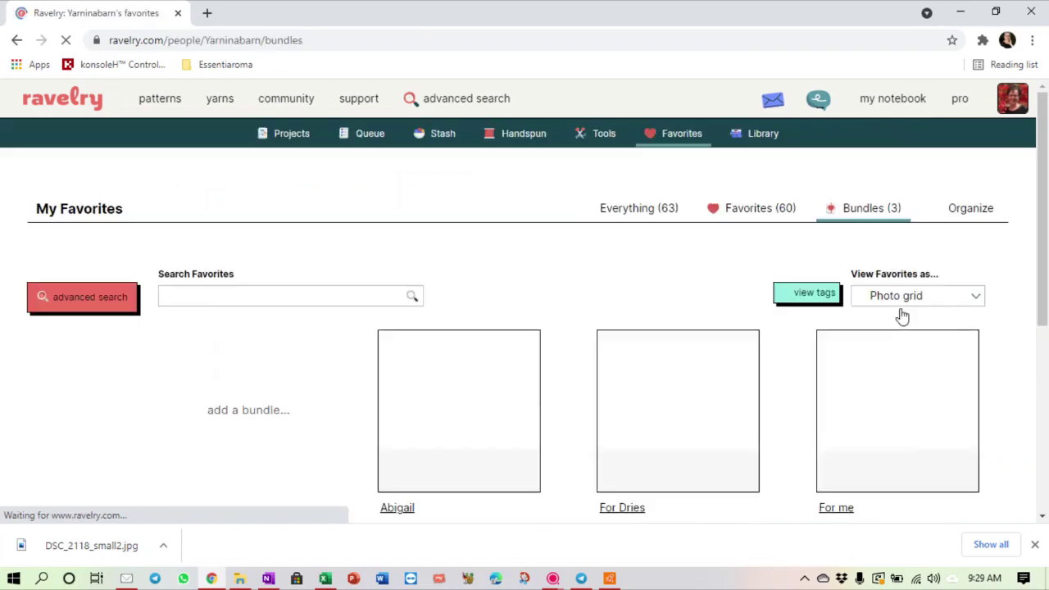
scroll(557, 236, down, 2)
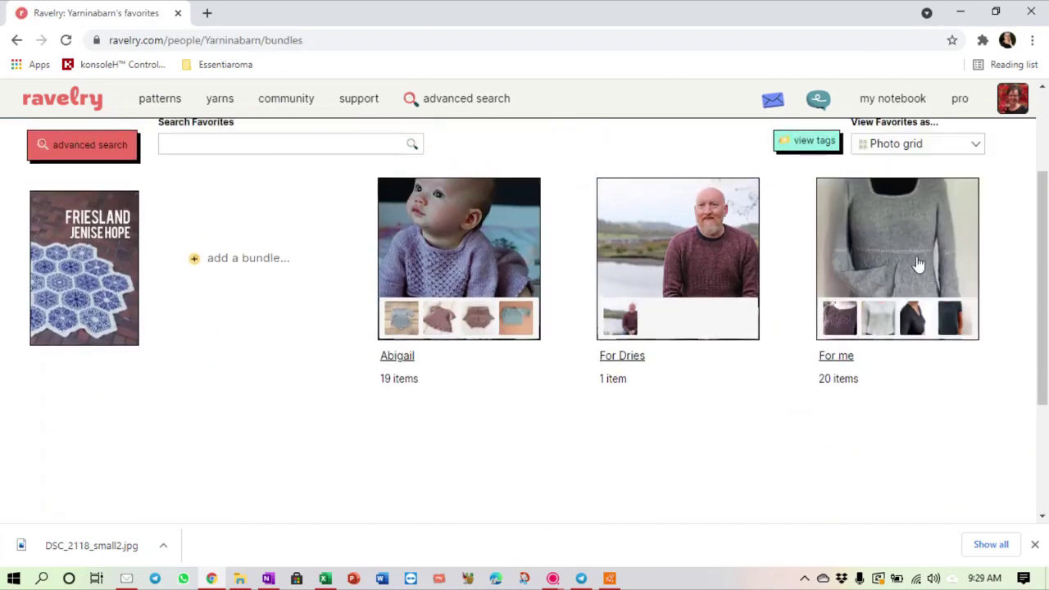
click(917, 259)
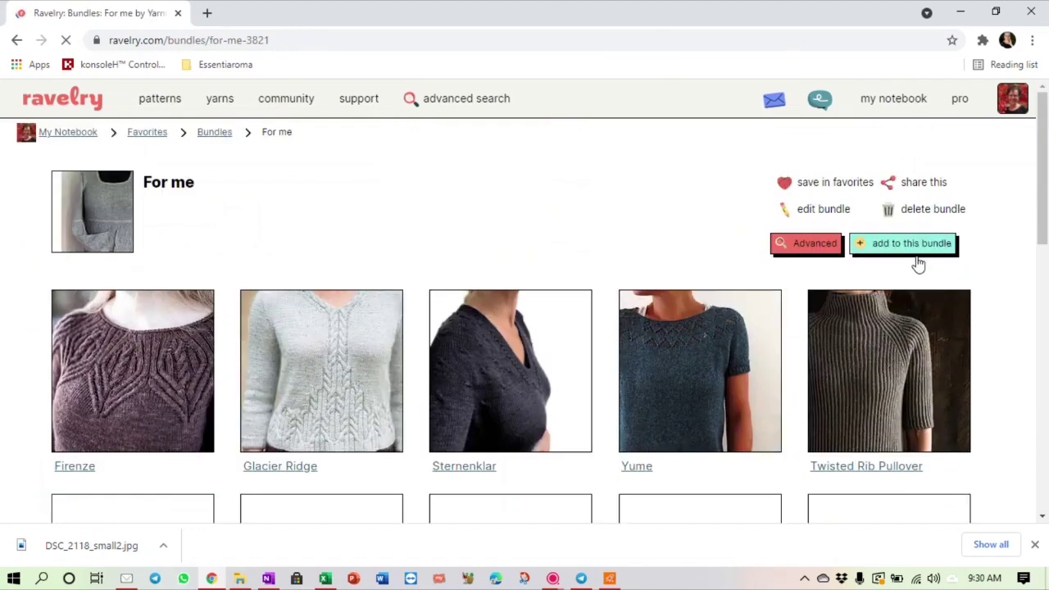
Step: Scroll to the For me bundle's last row and open the Twigs of winter cardigan pattern
scroll(506, 192, down, 1)
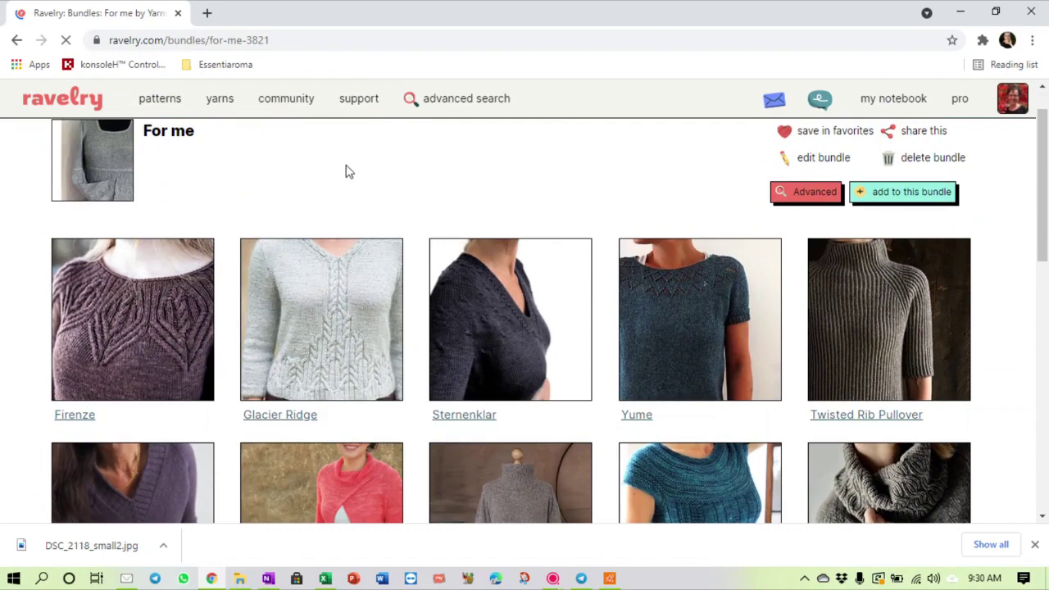
scroll(345, 180, down, 10)
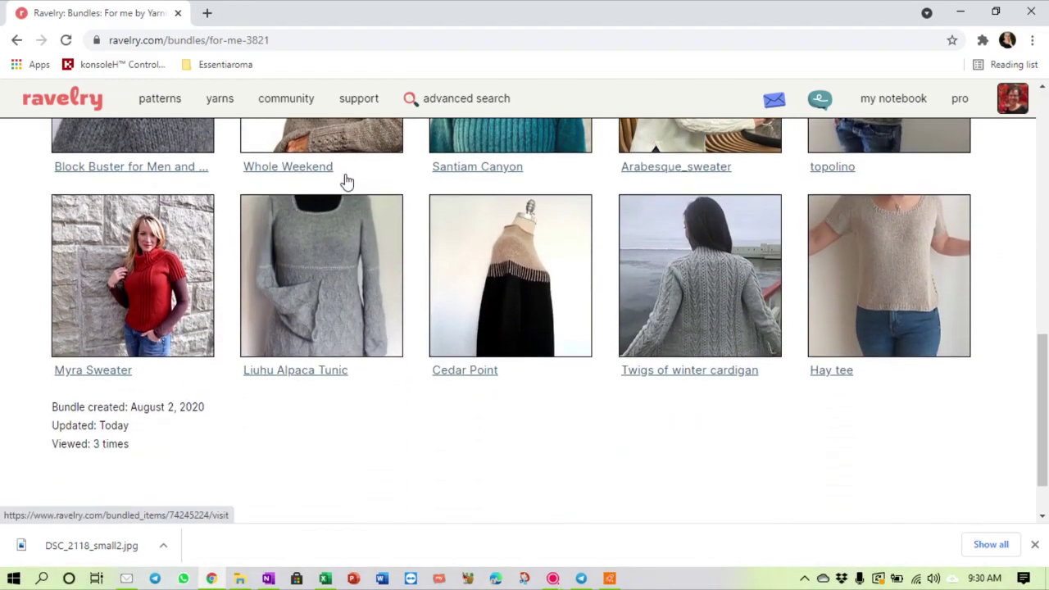
scroll(345, 180, up, 2)
scroll(346, 181, up, 4)
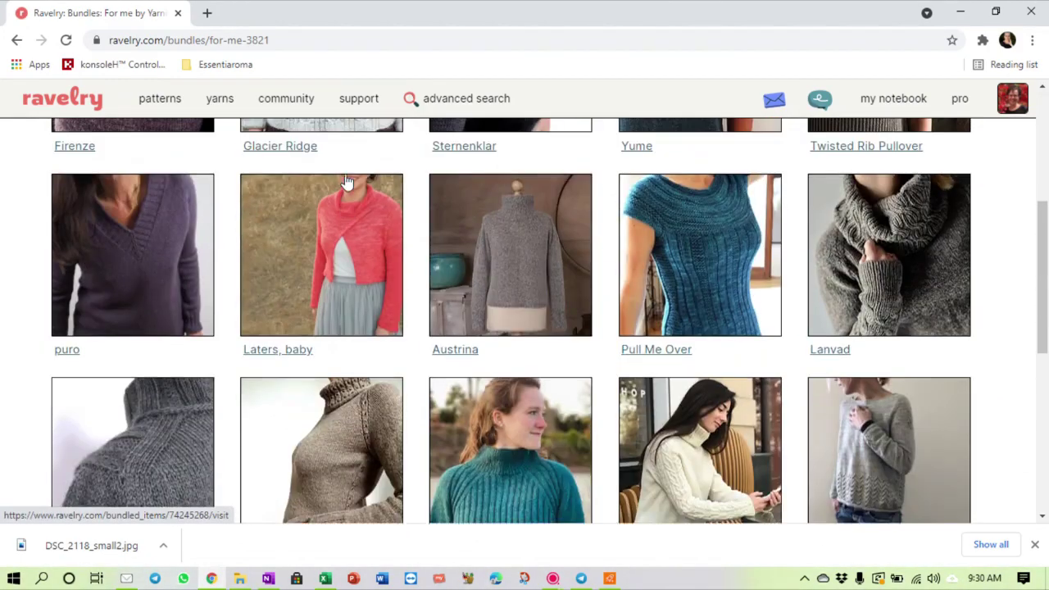
scroll(346, 180, up, 1)
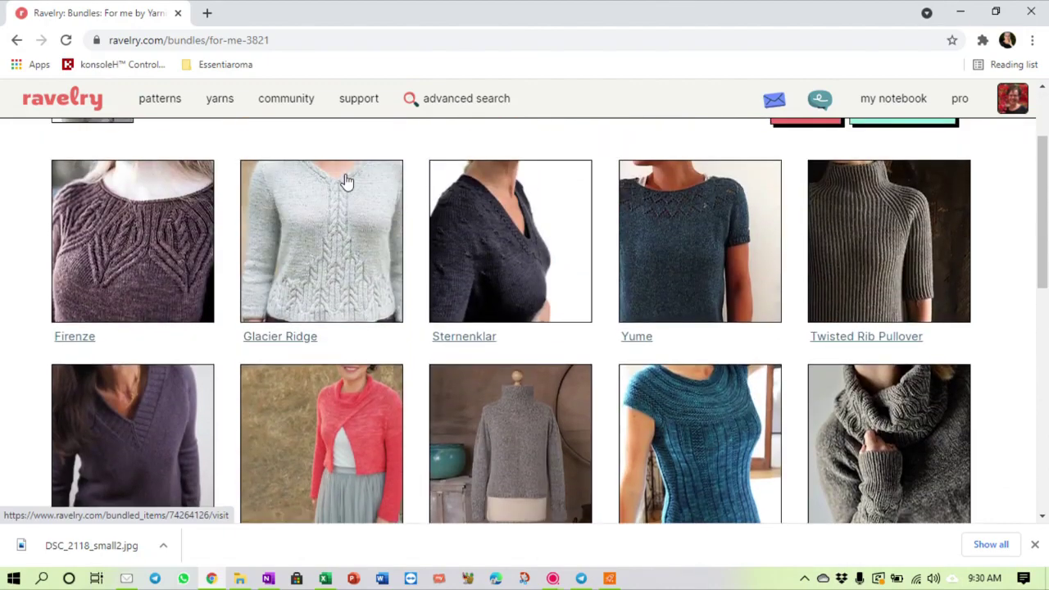
scroll(345, 180, down, 1)
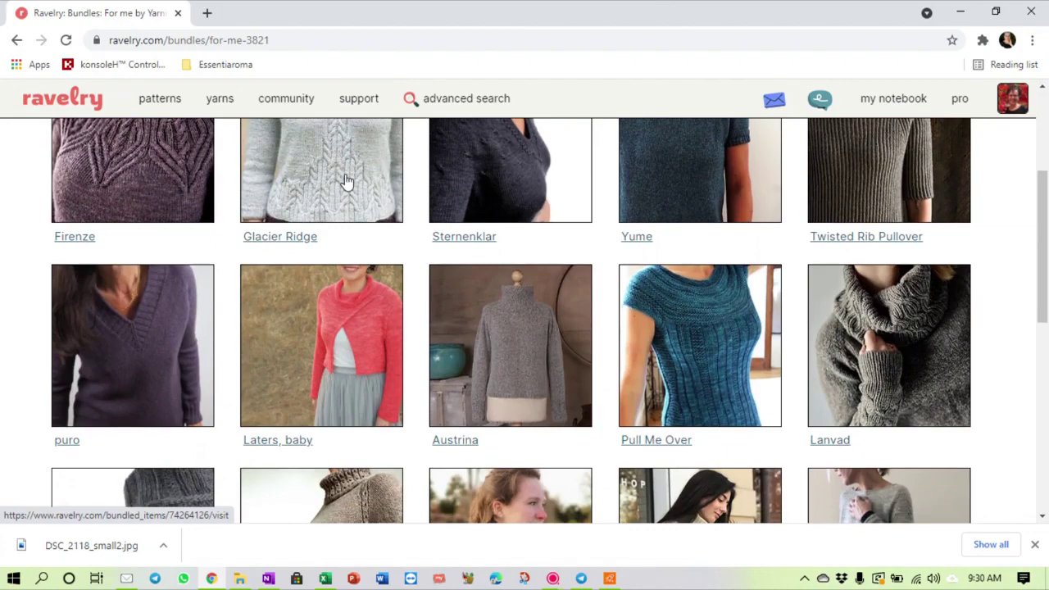
scroll(345, 180, down, 3)
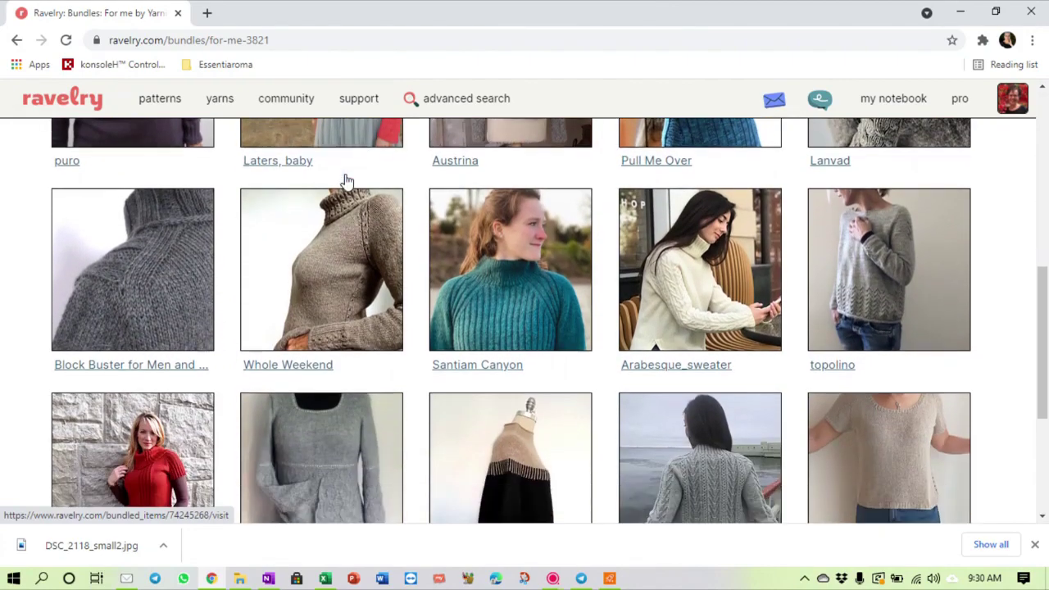
scroll(345, 180, down, 1)
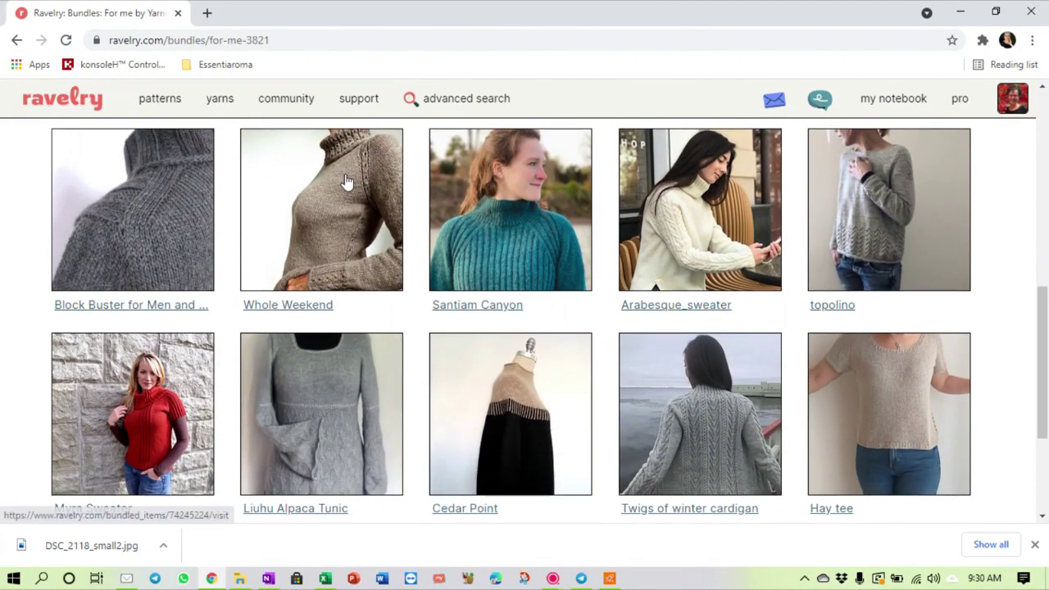
scroll(347, 181, down, 1)
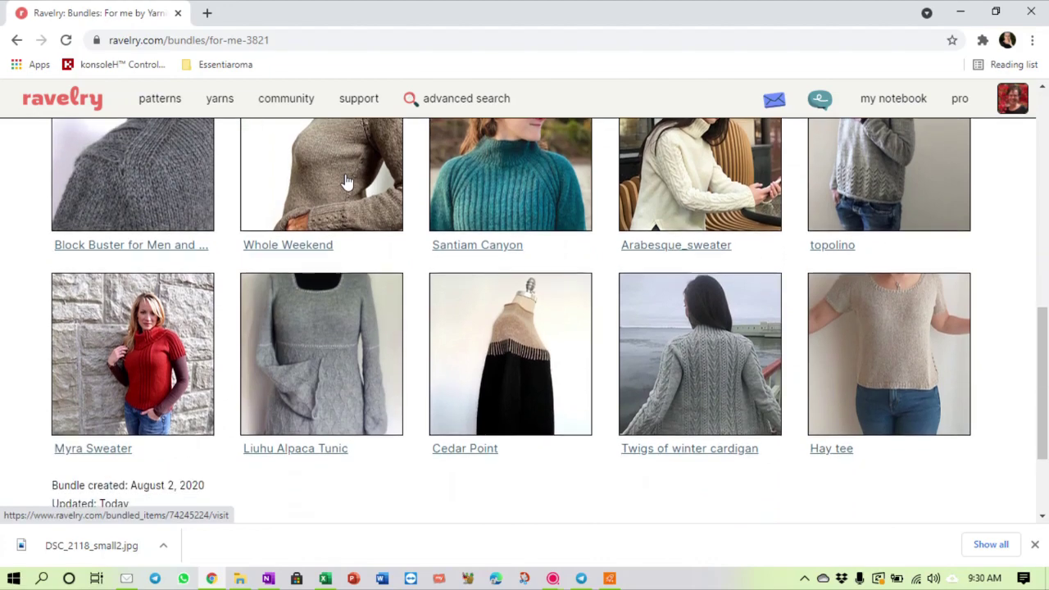
mouse_move(696, 377)
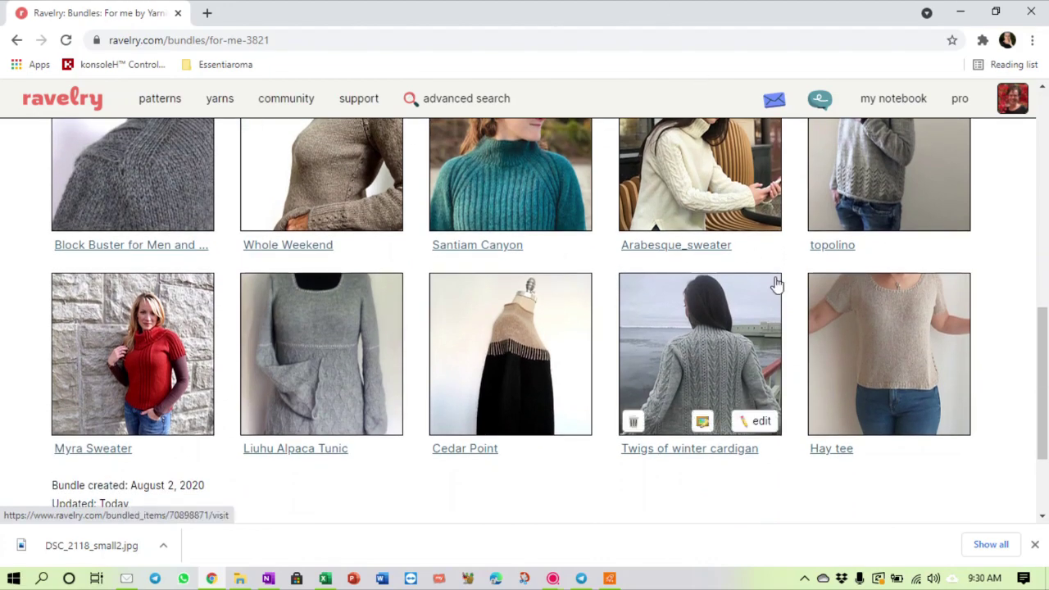
click(696, 376)
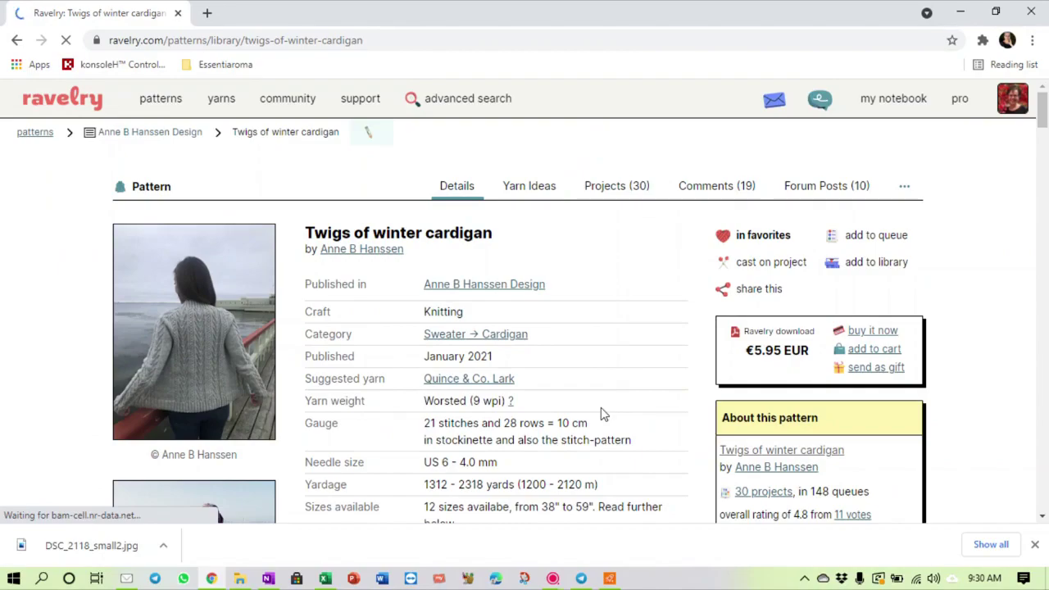
scroll(602, 414, down, 3)
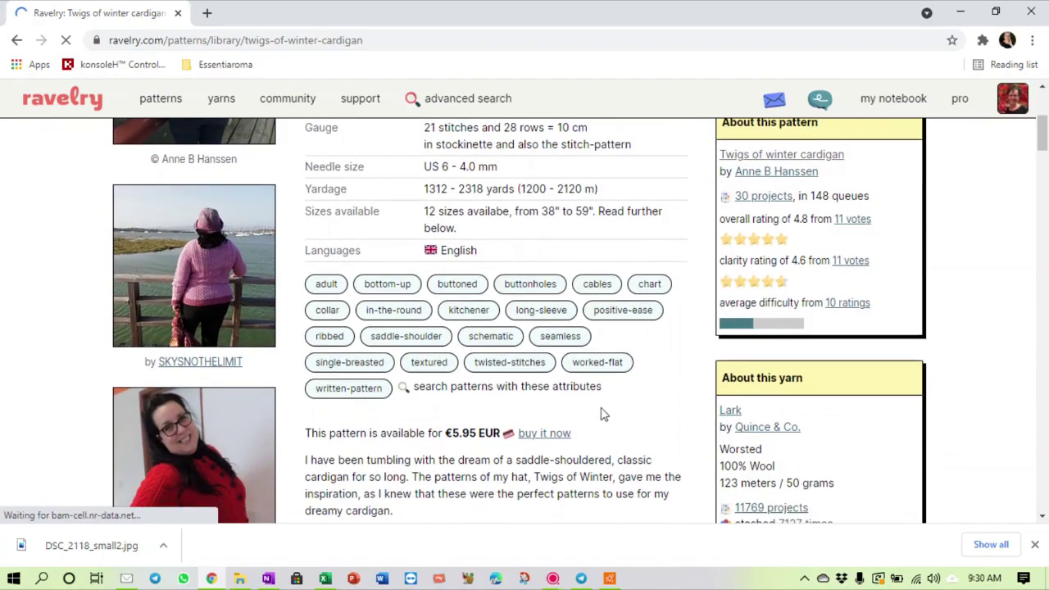
scroll(602, 414, down, 8)
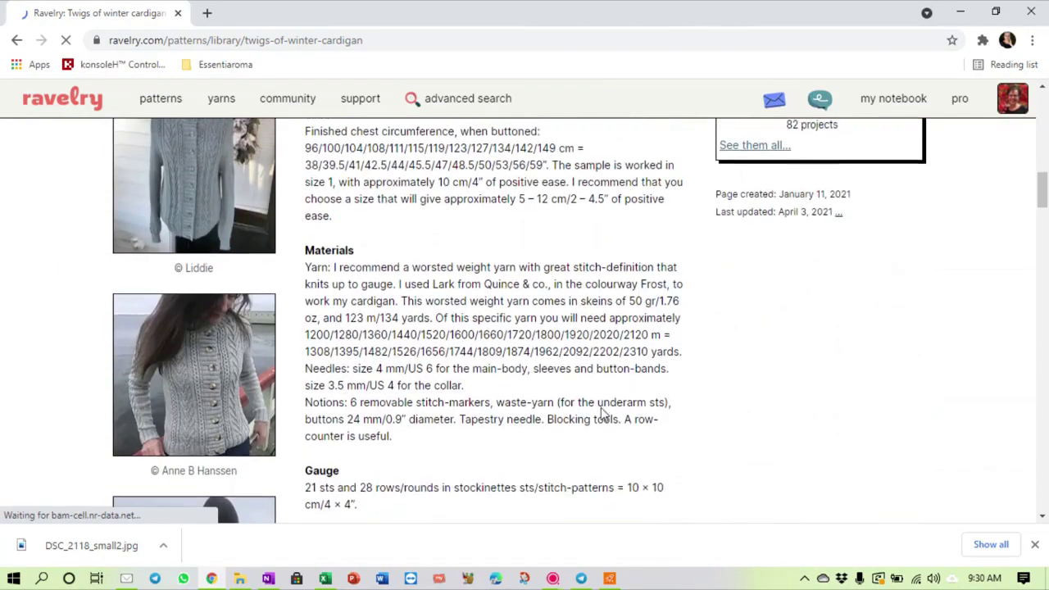
scroll(601, 407, down, 4)
scroll(601, 408, up, 15)
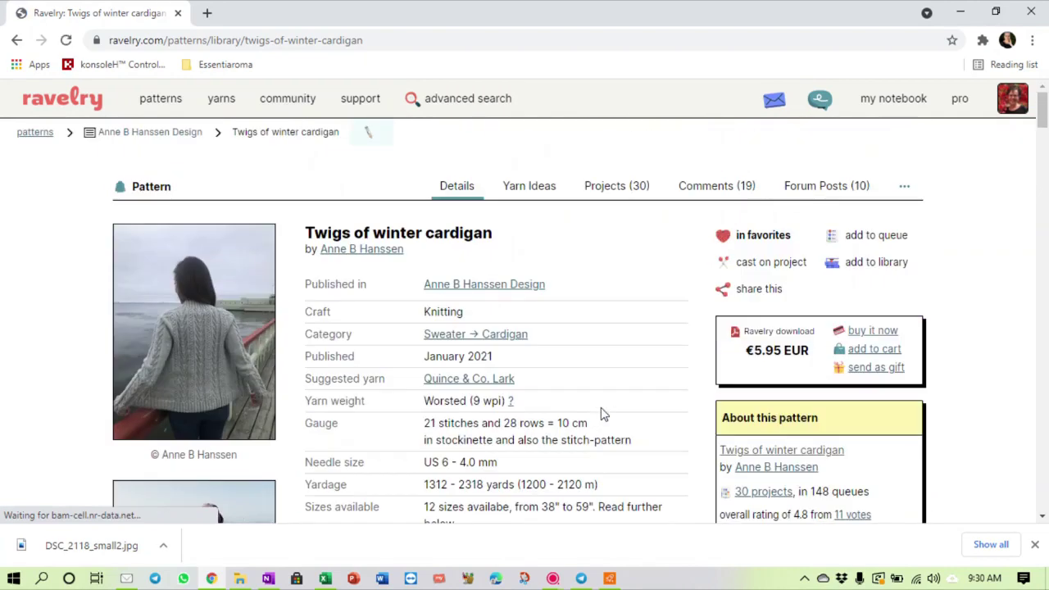
click(13, 41)
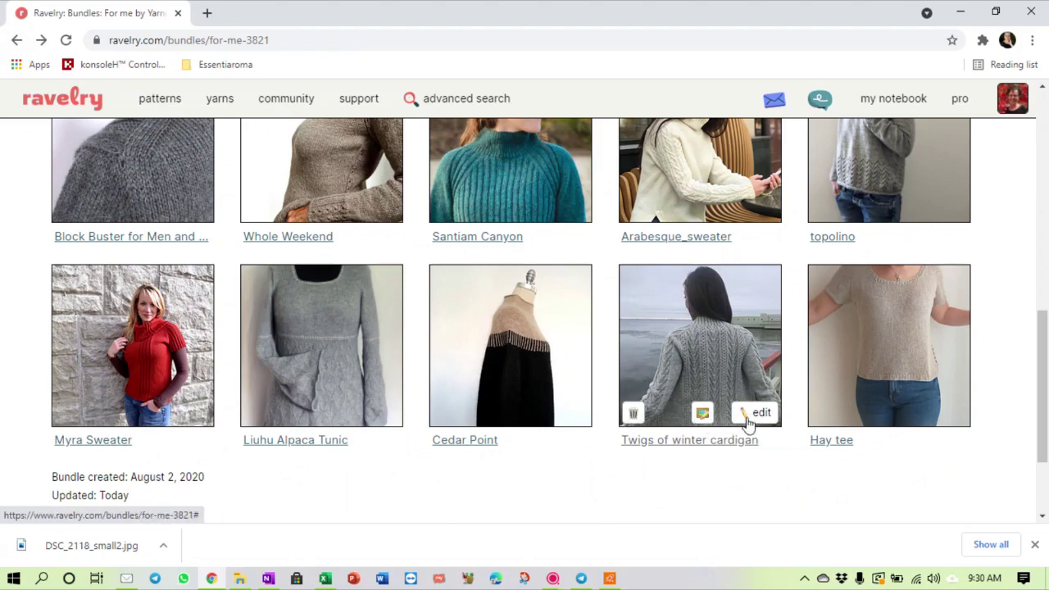
Step: Edit the cardigan's favorite to add it to the other person's bundle alongside For me
click(749, 421)
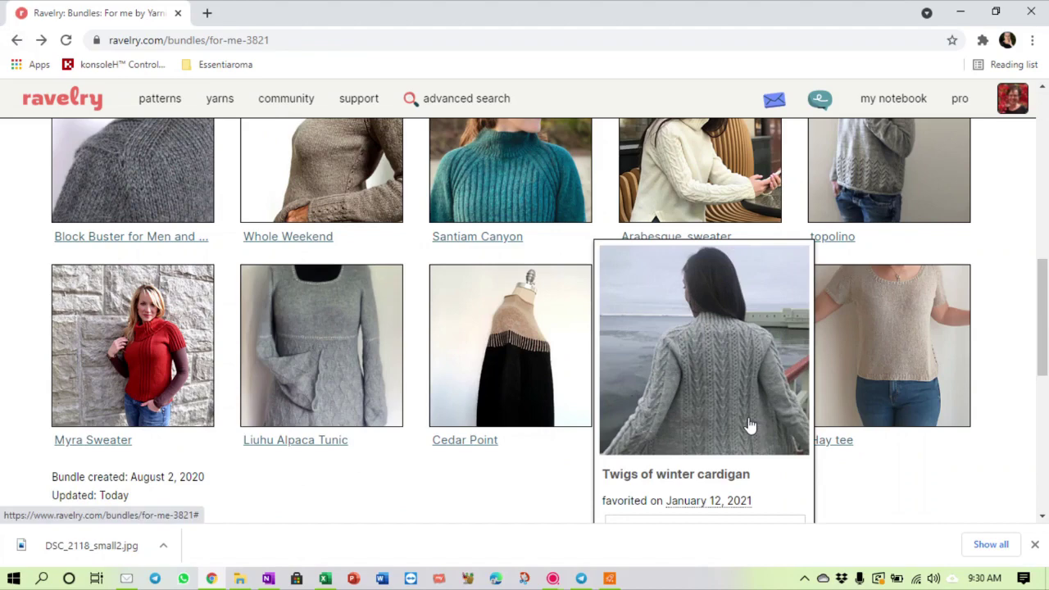
scroll(750, 425, down, 3)
scroll(750, 422, down, 1)
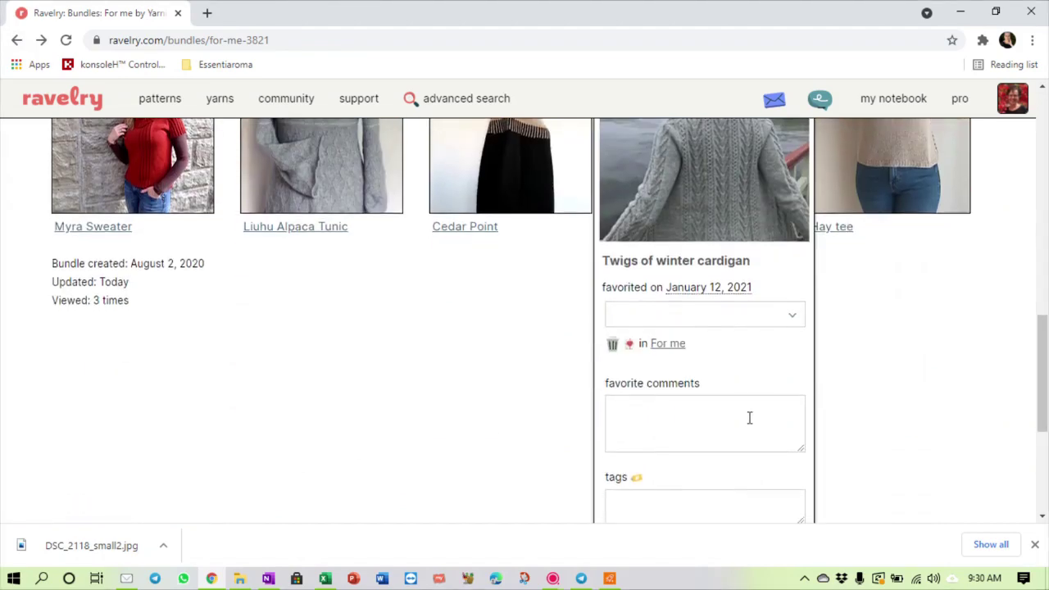
scroll(749, 418, down, 1)
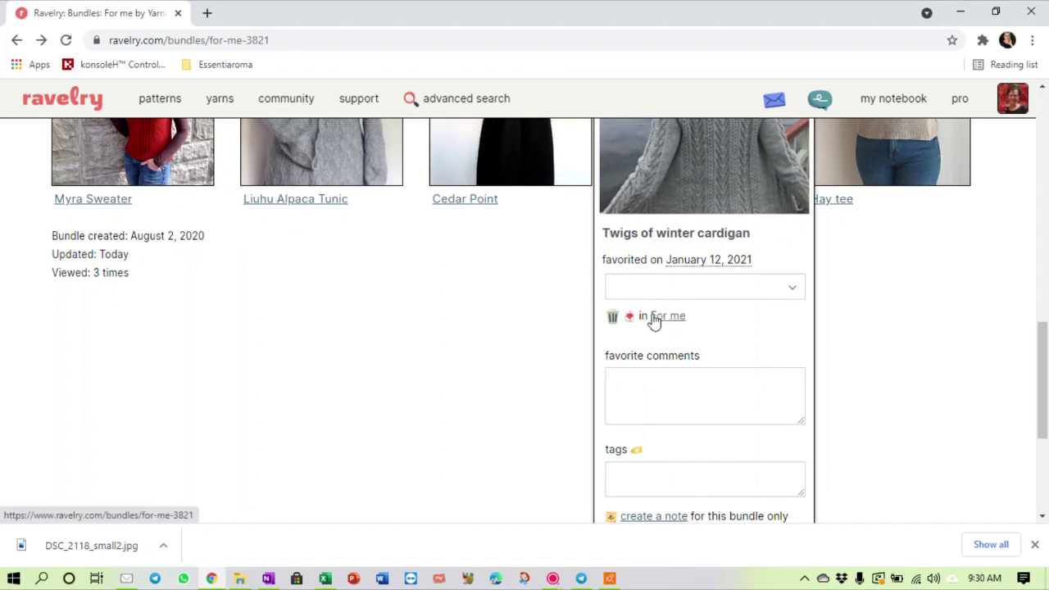
click(791, 293)
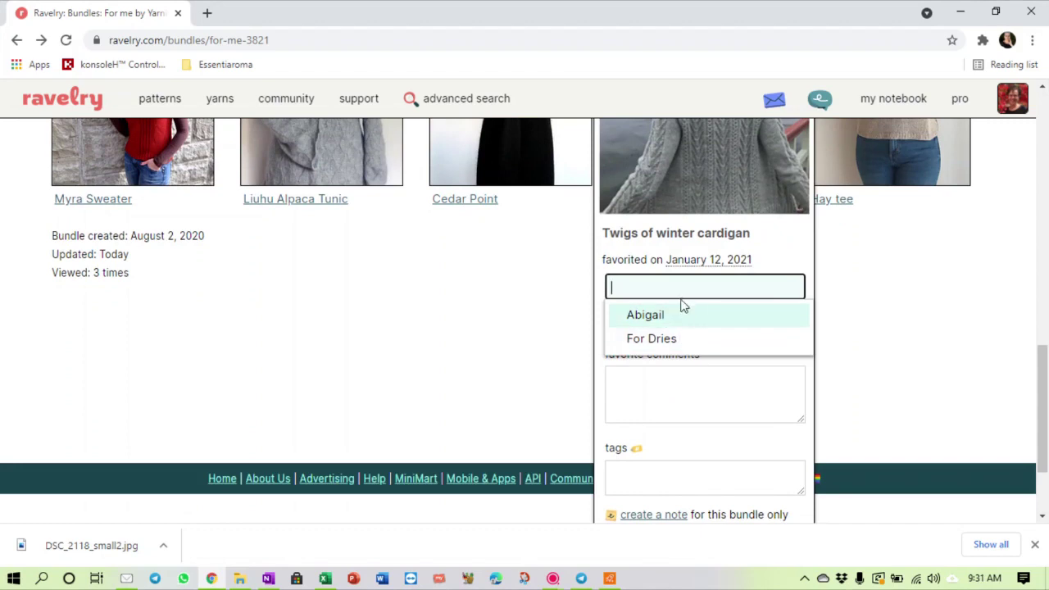
click(777, 260)
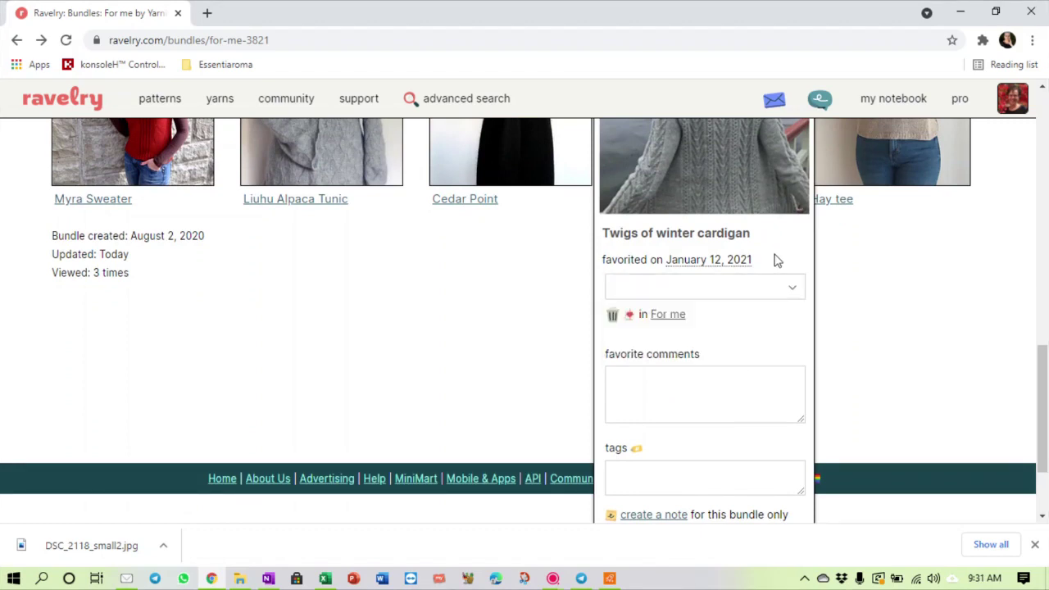
scroll(777, 260, down, 1)
scroll(777, 255, up, 1)
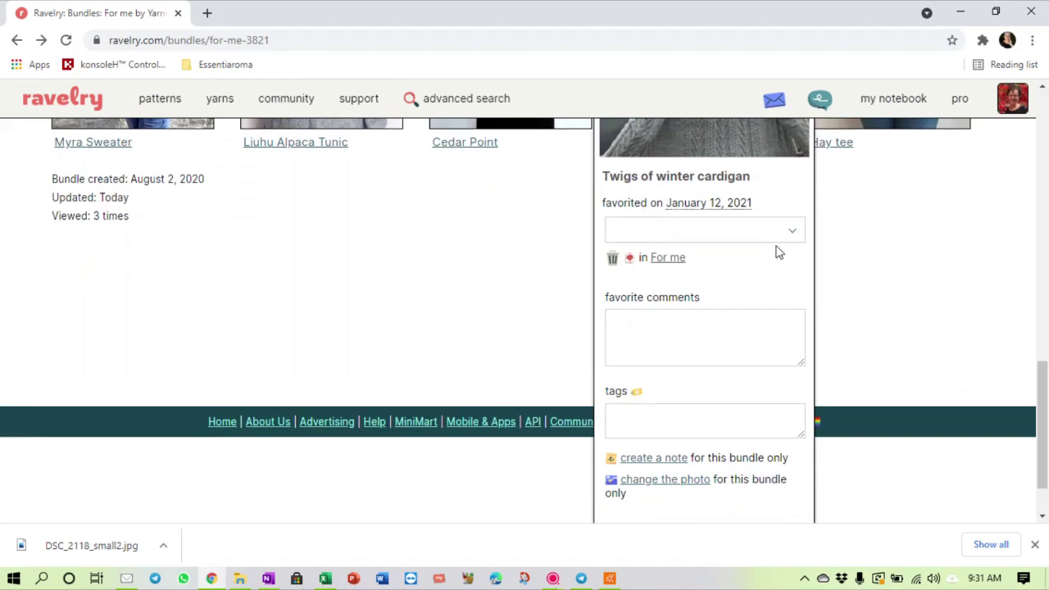
click(794, 235)
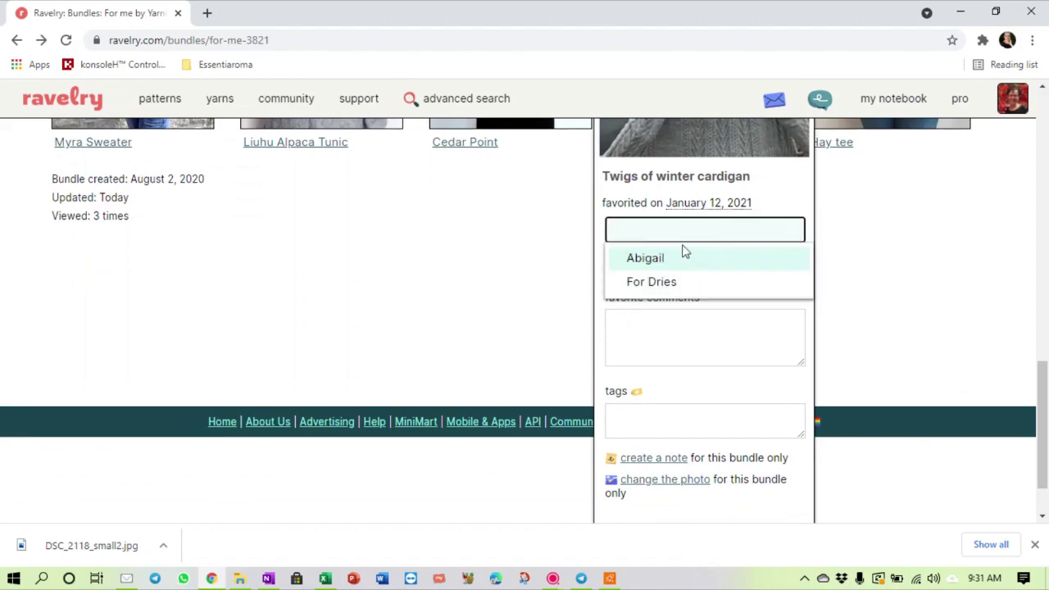
click(667, 261)
scroll(667, 261, down, 1)
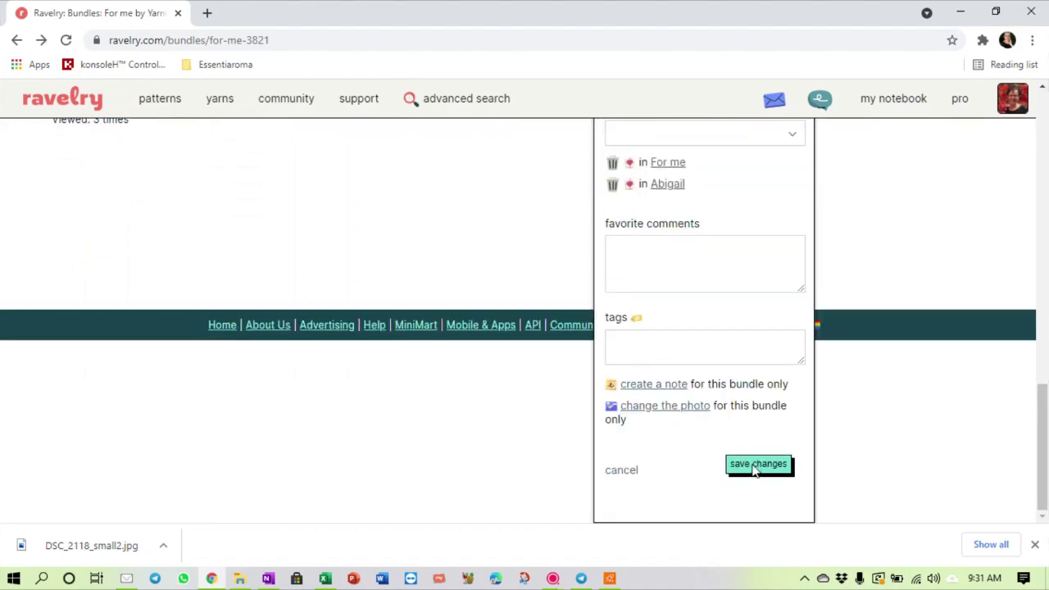
scroll(759, 464, up, 3)
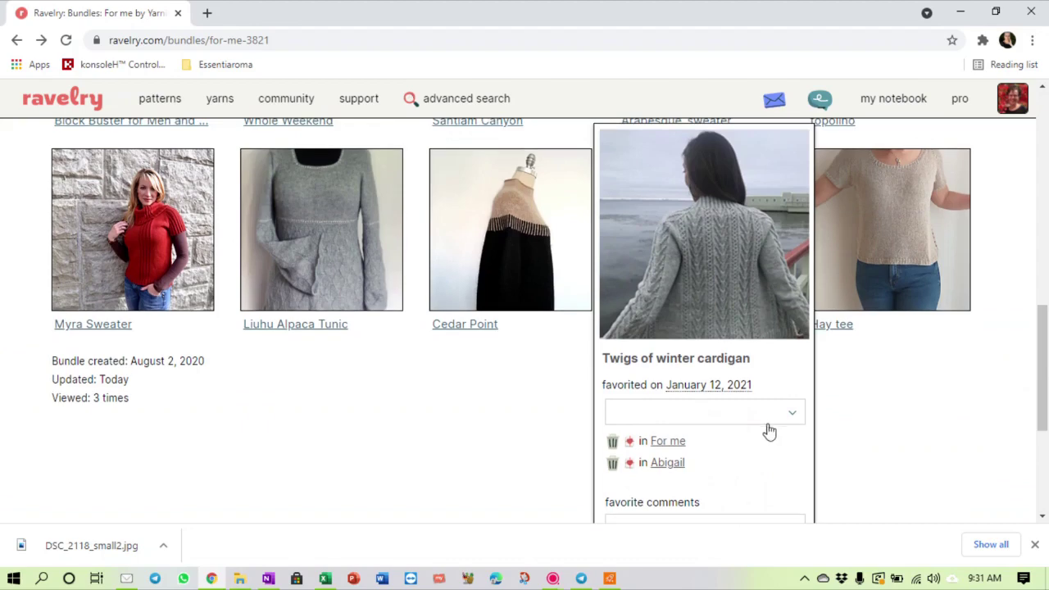
Step: Delete Twigs of winter cardigan from the For me bundle and confirm the removal
scroll(792, 416, up, 2)
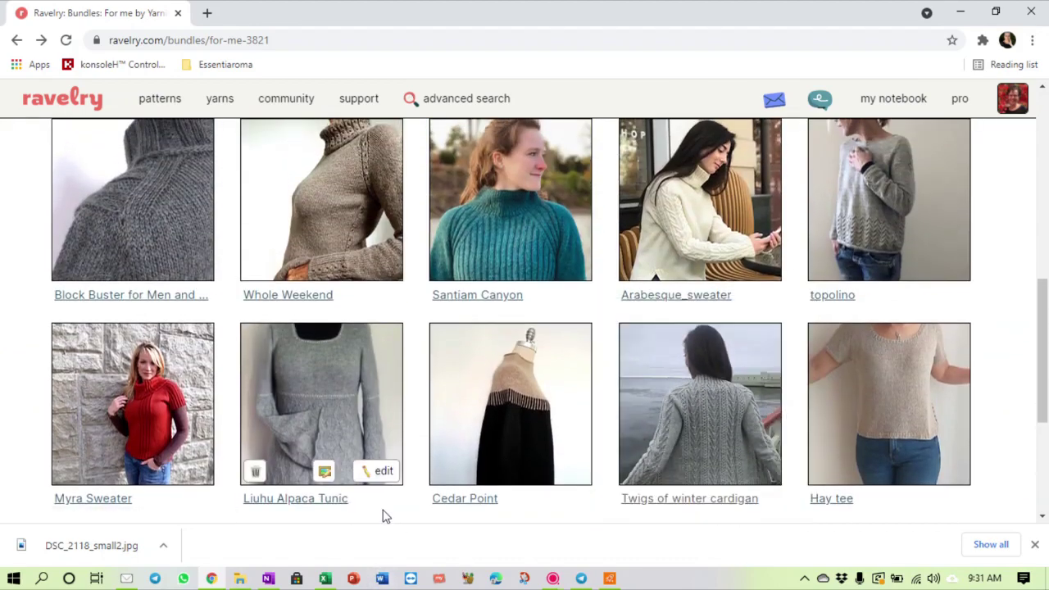
scroll(382, 513, down, 3)
mouse_move(684, 220)
scroll(682, 225, up, 1)
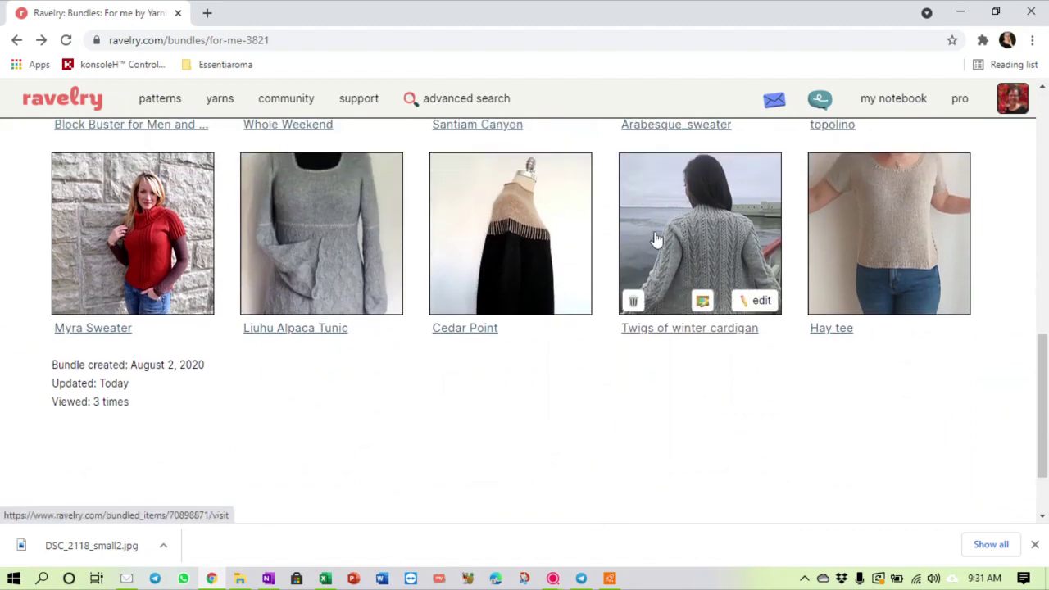
click(635, 302)
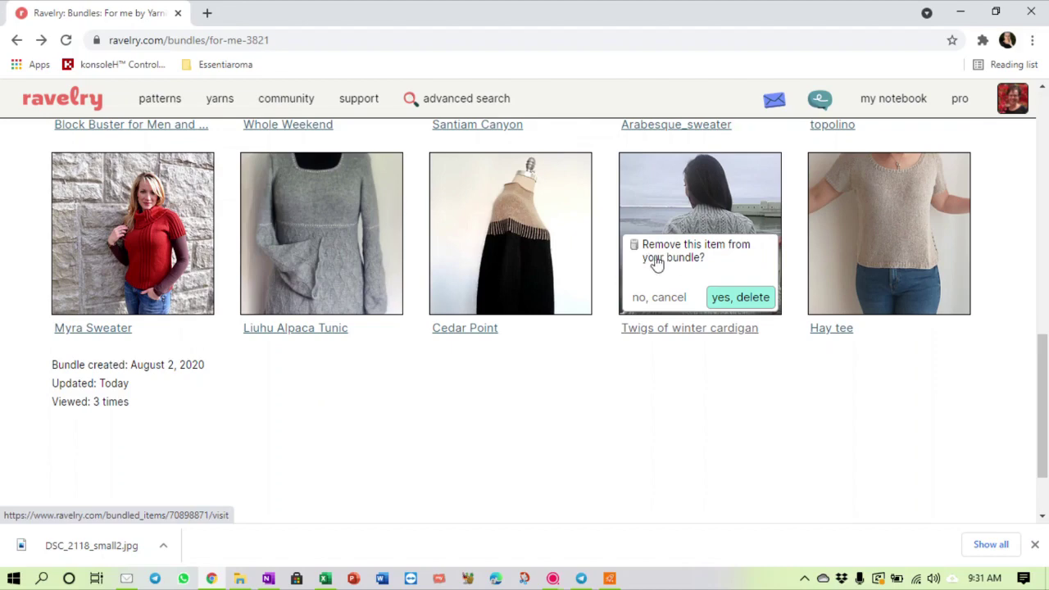
click(742, 299)
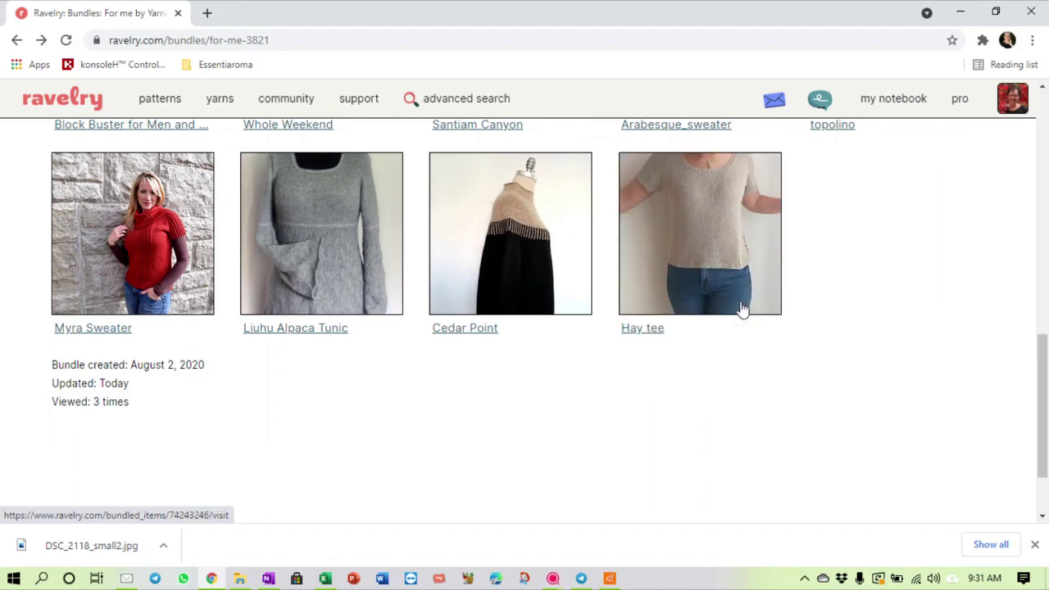
Step: Scroll back to the top of the For me bundle, now listing 19 patterns
scroll(742, 309, up, 2)
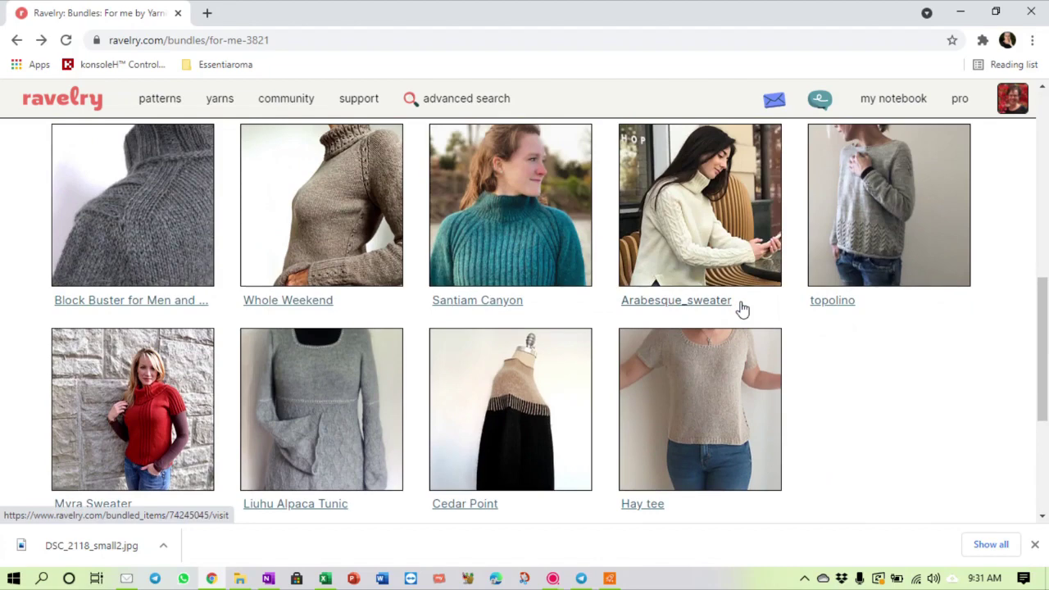
scroll(742, 309, up, 1)
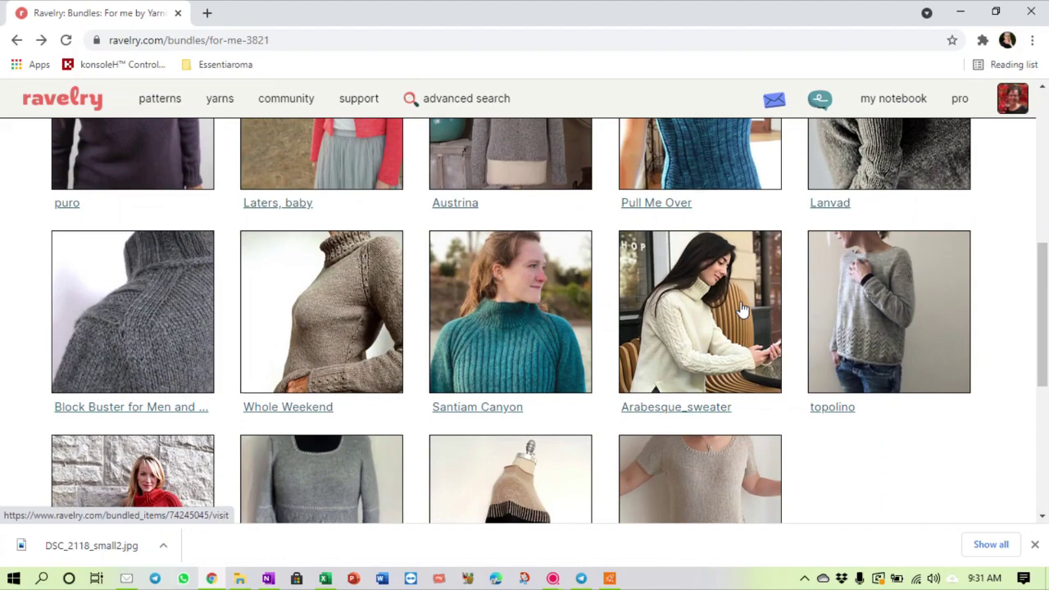
scroll(742, 309, up, 1)
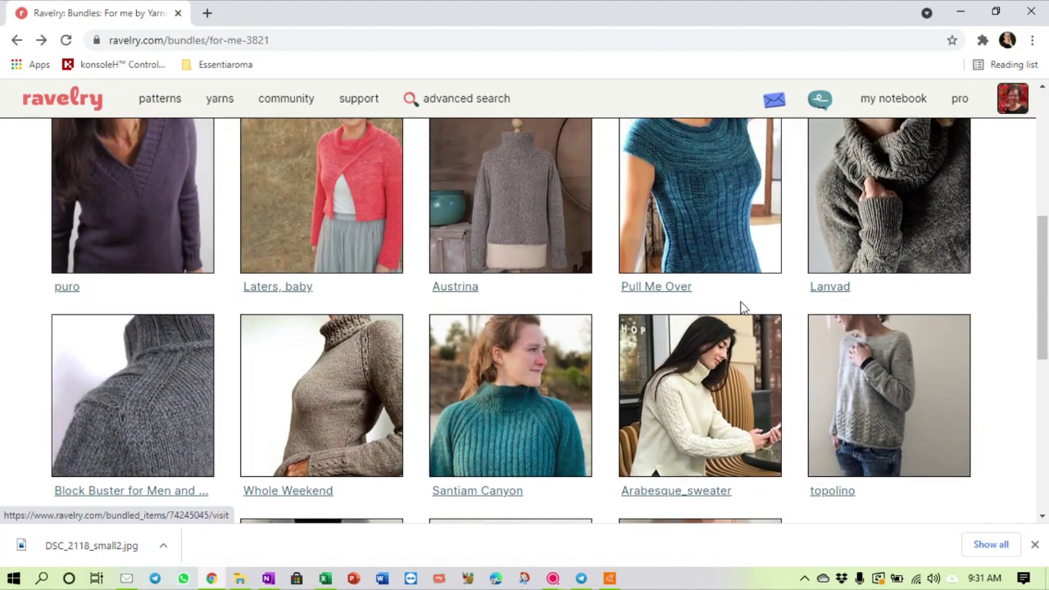
scroll(742, 309, up, 2)
scroll(742, 309, up, 2)
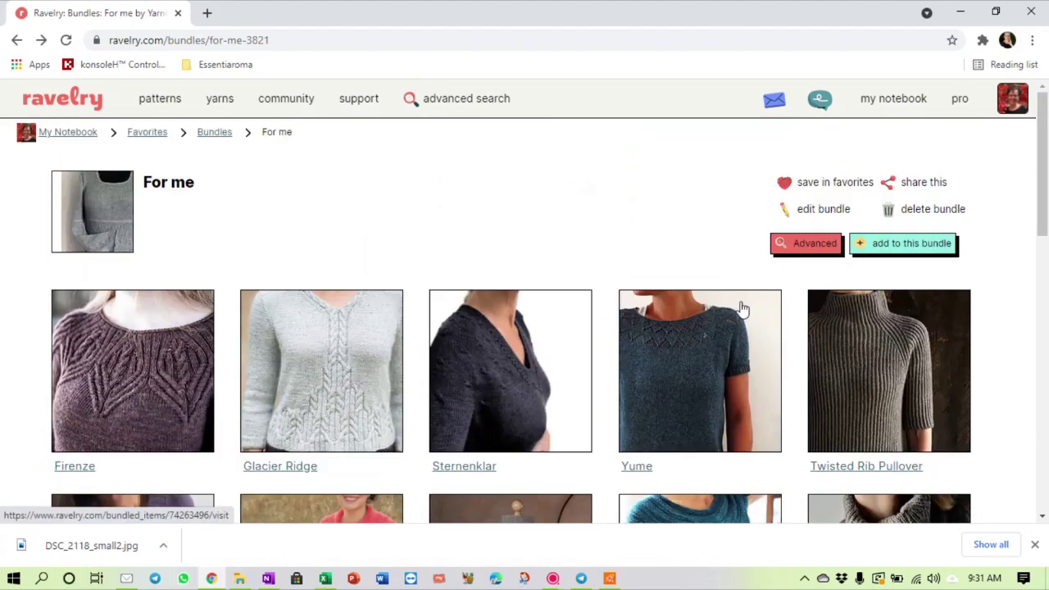
scroll(742, 309, down, 1)
scroll(742, 309, up, 1)
scroll(742, 309, down, 2)
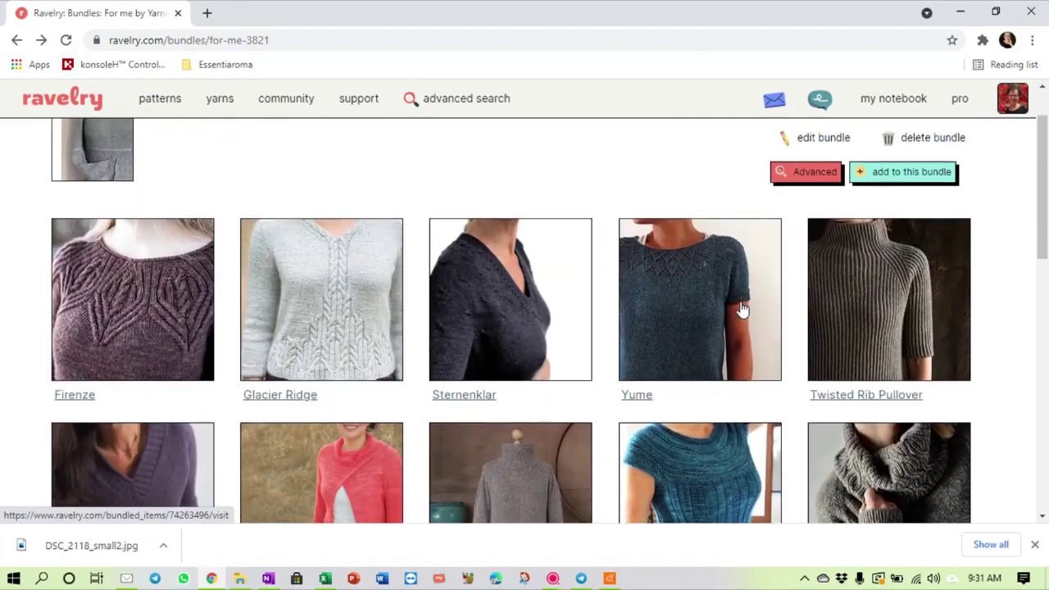
scroll(742, 309, down, 1)
scroll(742, 310, up, 2)
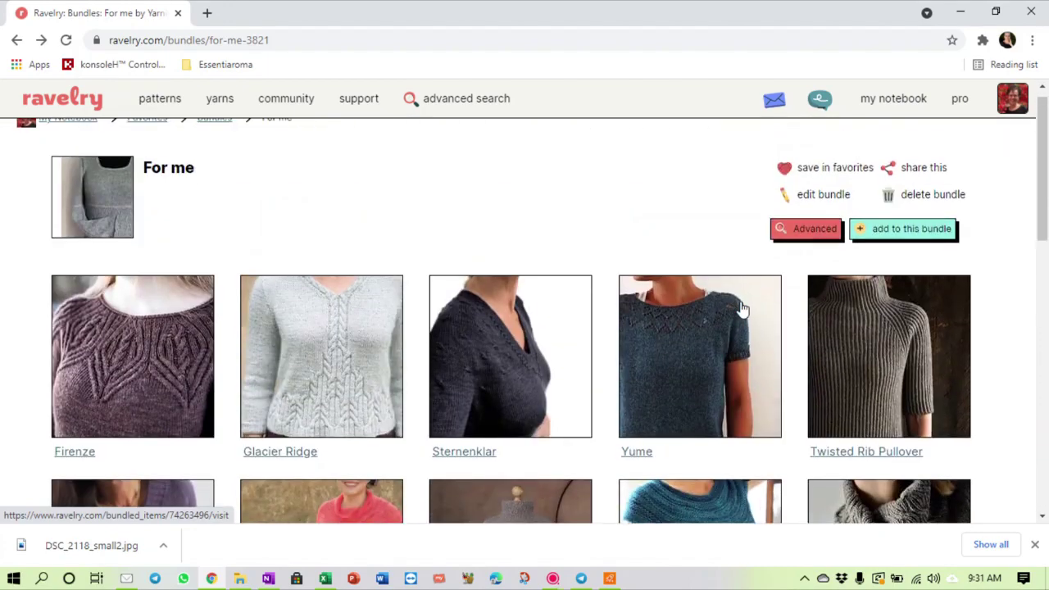